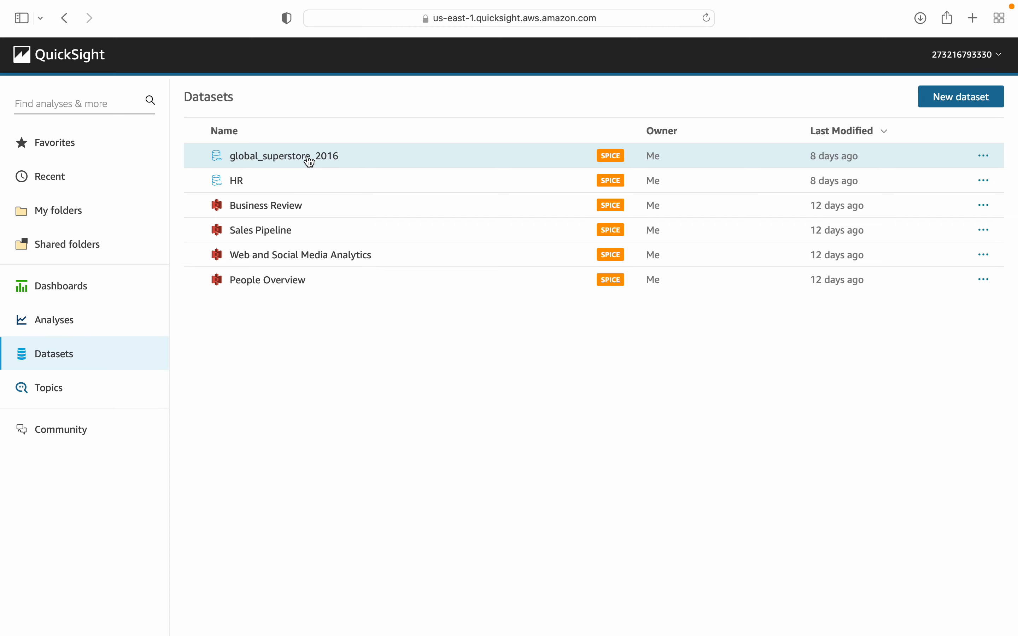
Step: Create a new analysis from the global_superstore_2016 dataset and dismiss the import notice
{"action": "left_click", "coordinate": [310, 162]}
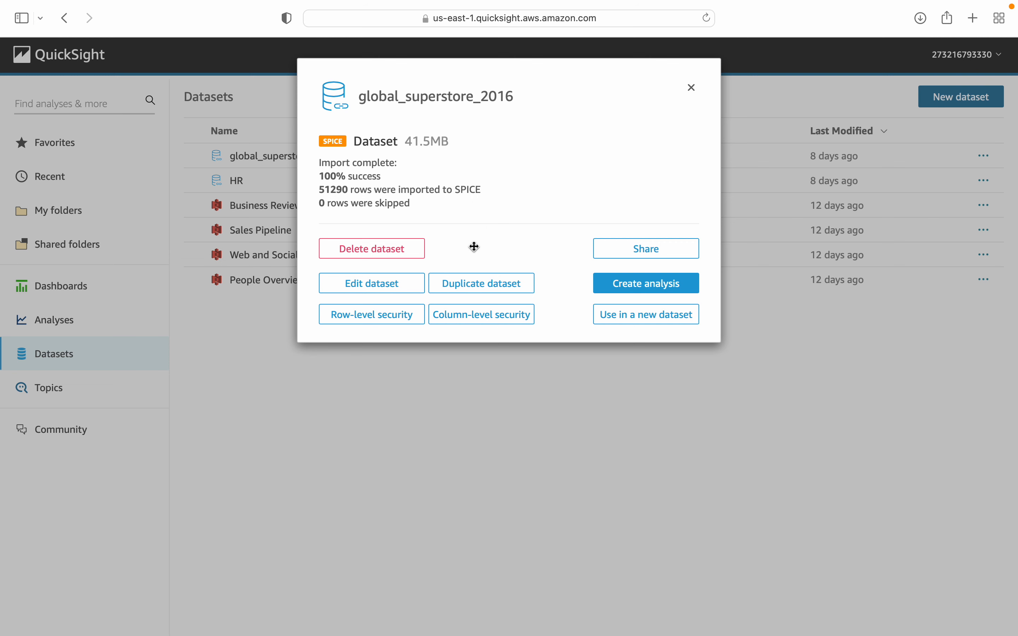
{"action": "left_click", "coordinate": [616, 289]}
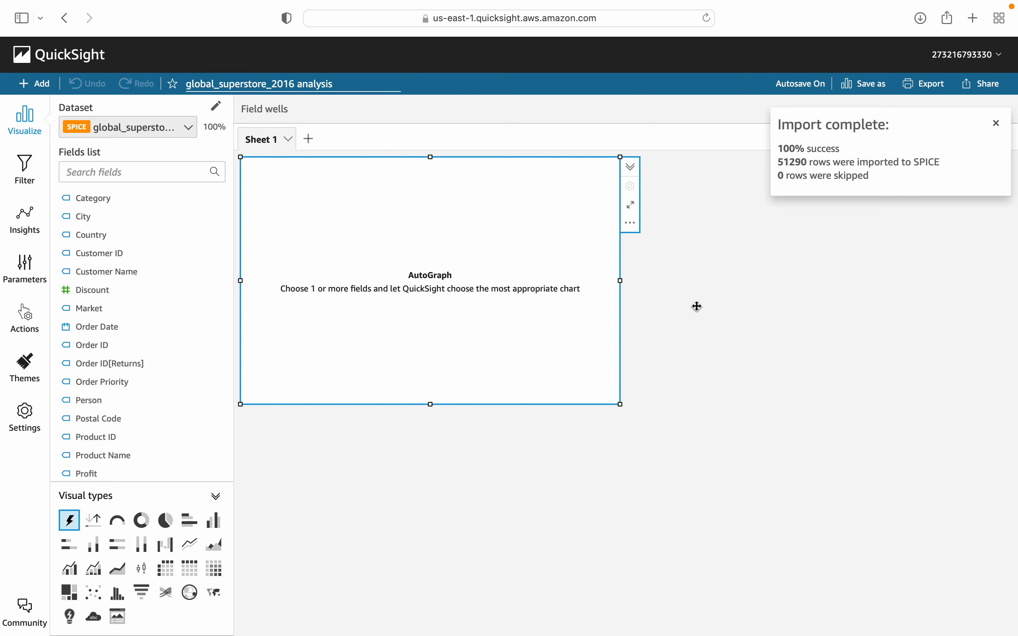
{"action": "left_click", "coordinate": [996, 124]}
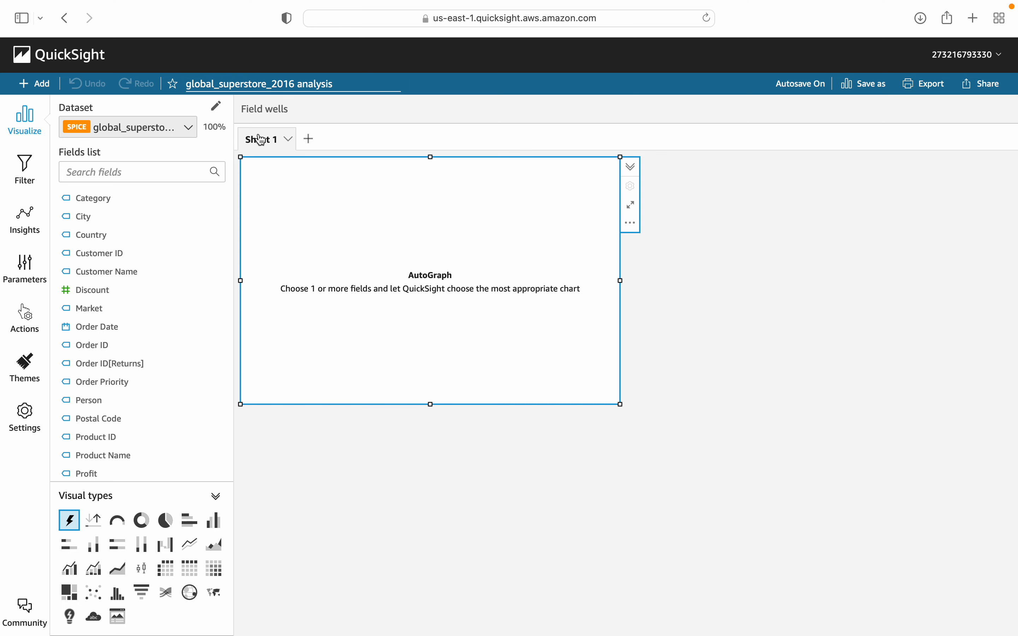
Step: Rename the analysis as Order_details
{"action": "left_click", "coordinate": [340, 82]}
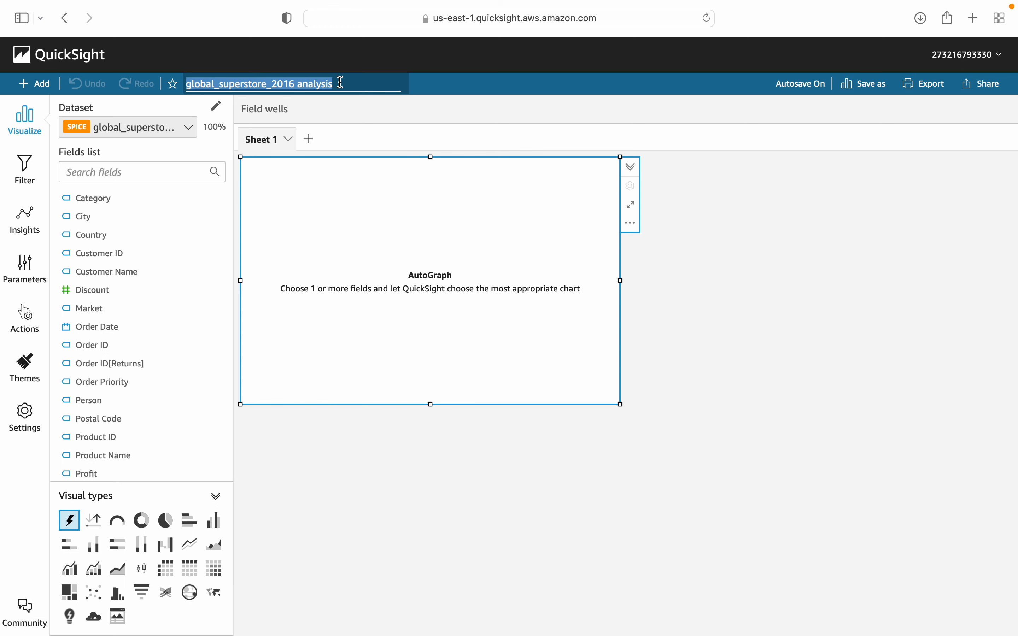
{"action": "type", "text": "Or"}
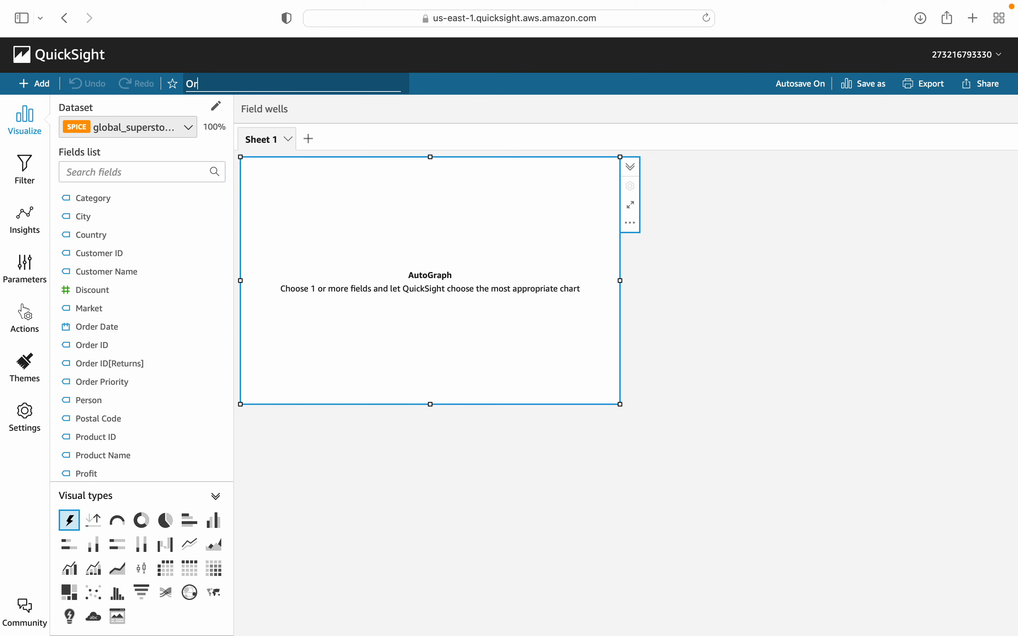
{"action": "type", "text": "der_details"}
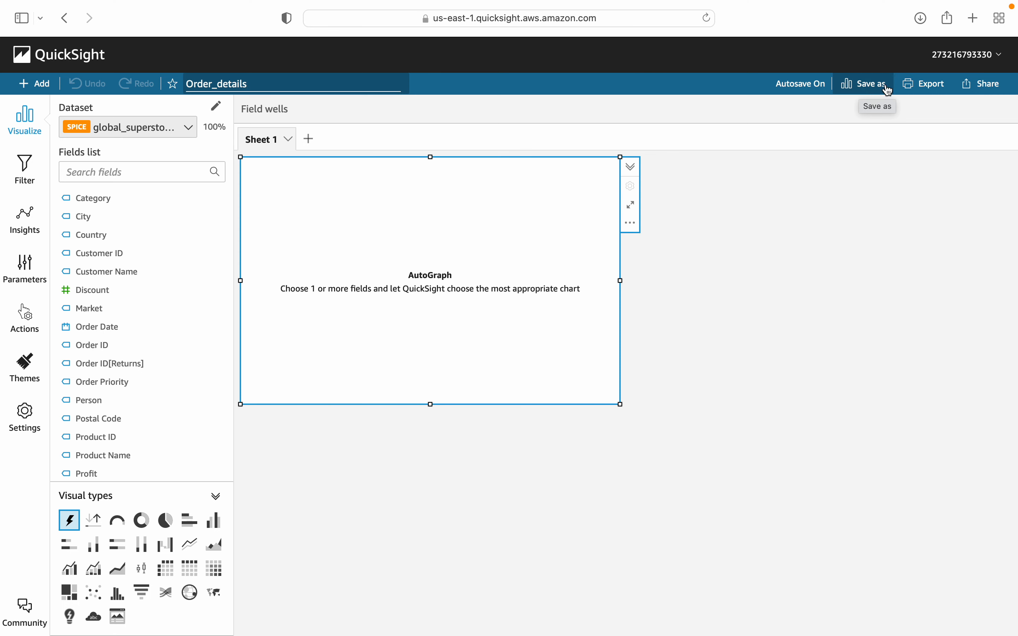
Step: Examine the analysis's export and sharing options, filters, suggested insights and layout settings, and return to the dataset fields
{"action": "left_click", "coordinate": [928, 86]}
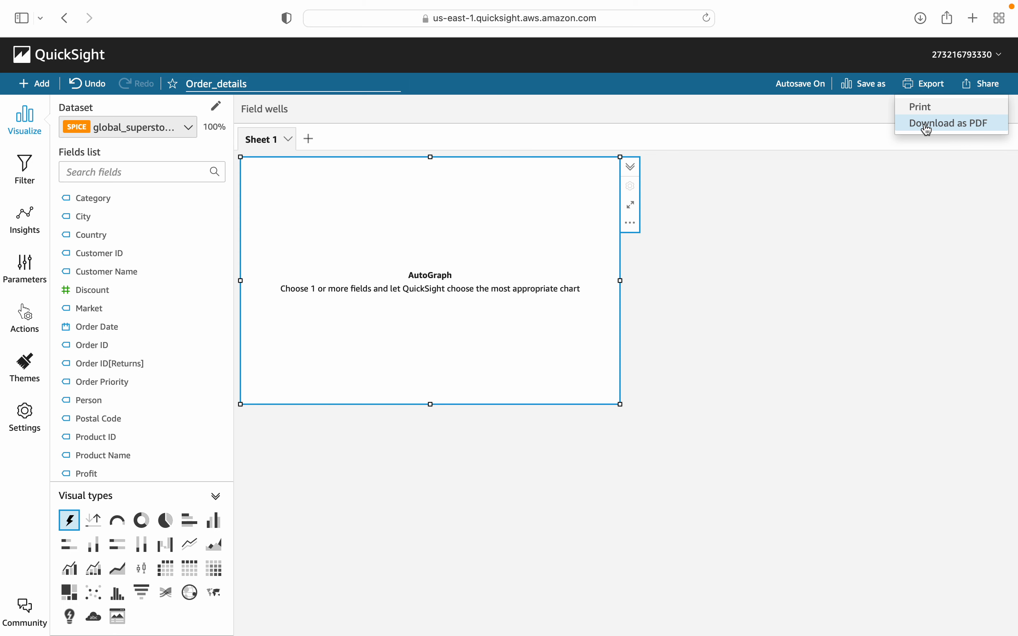
{"action": "left_click", "coordinate": [989, 88]}
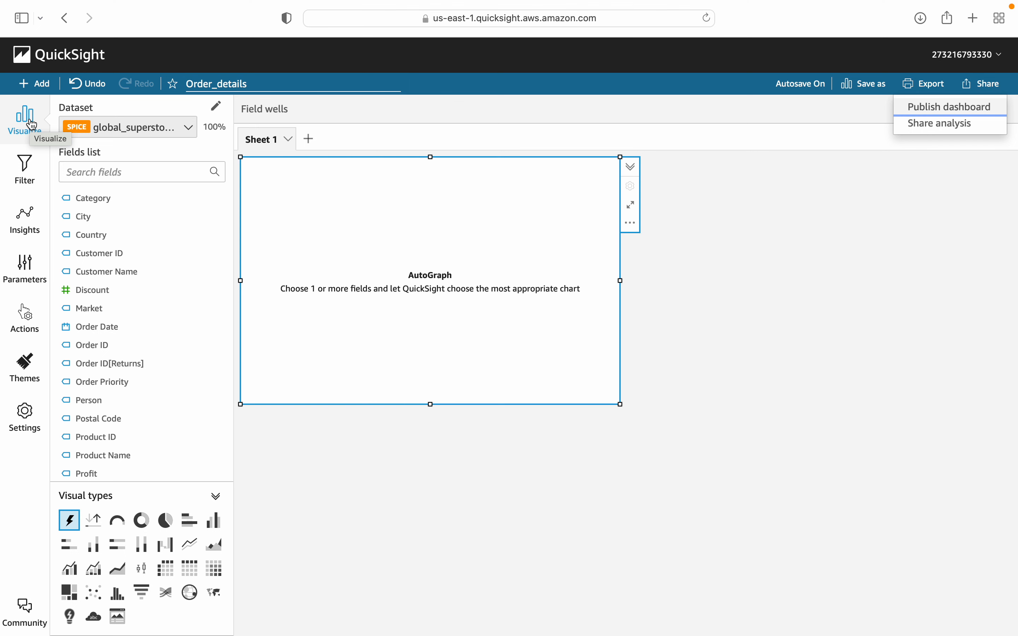
{"action": "left_click", "coordinate": [35, 174]}
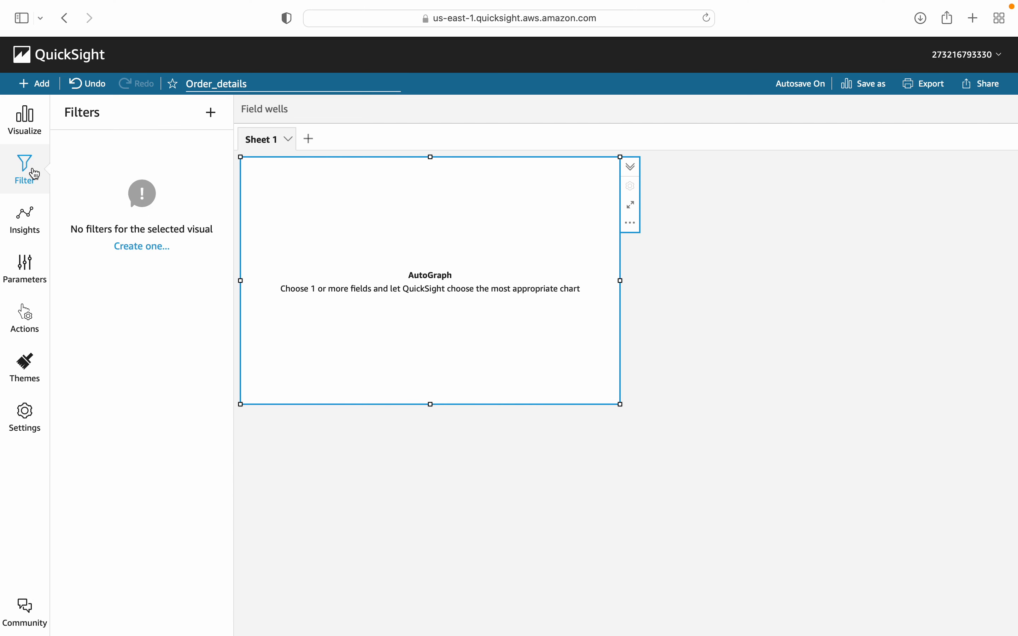
{"action": "left_click", "coordinate": [33, 228]}
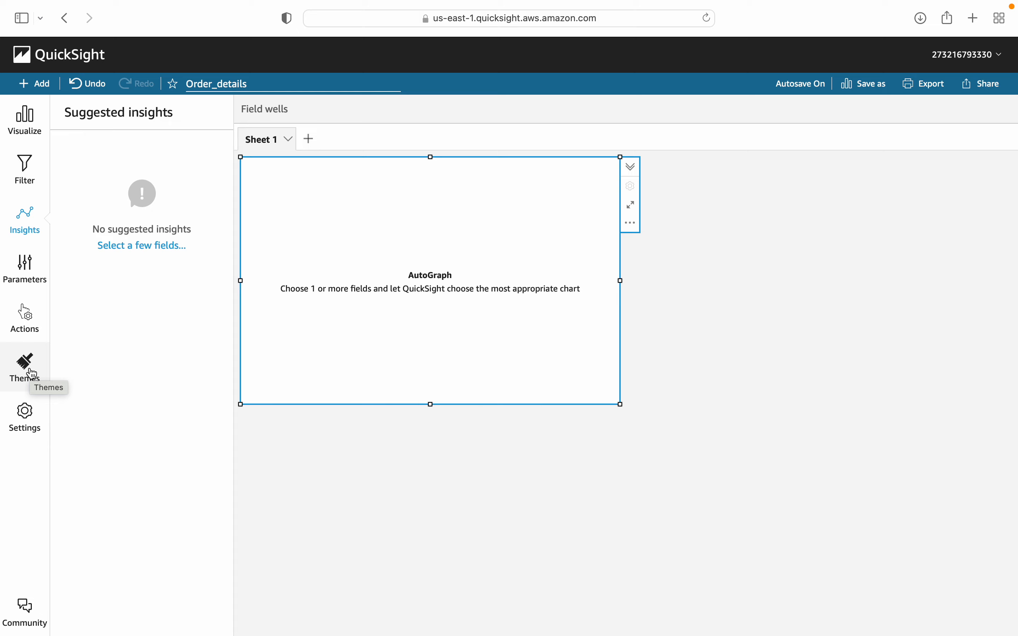
{"action": "left_click", "coordinate": [27, 416]}
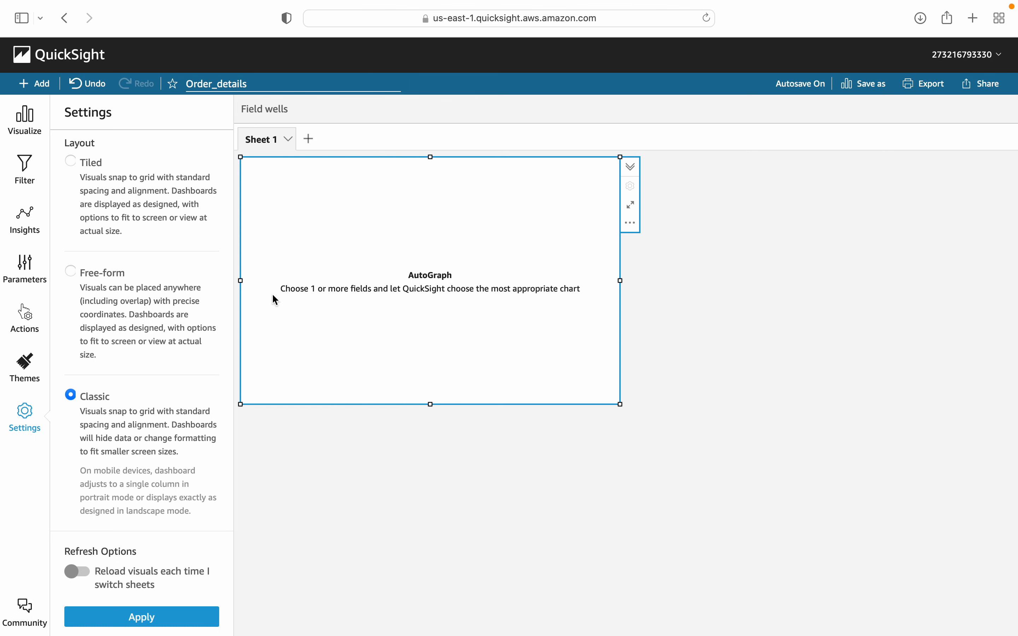
{"action": "scroll", "coordinate": [169, 487], "scroll_direction": "up", "scroll_amount": 1}
{"action": "left_click", "coordinate": [35, 126]}
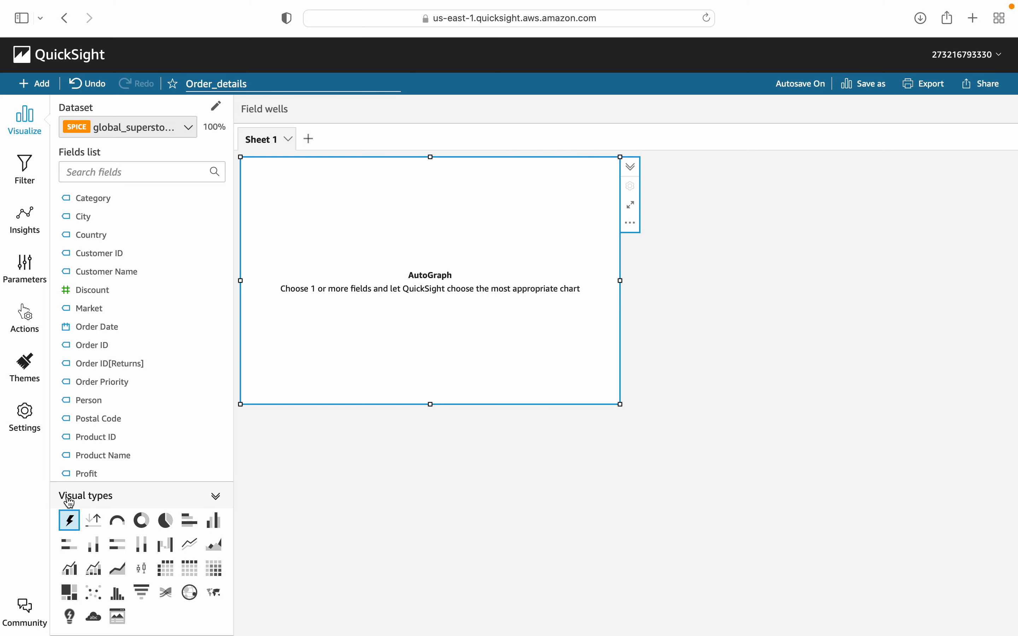
Step: Change the empty AutoGraph visual to a table and widen it to the right
{"action": "mouse_move", "coordinate": [72, 524]}
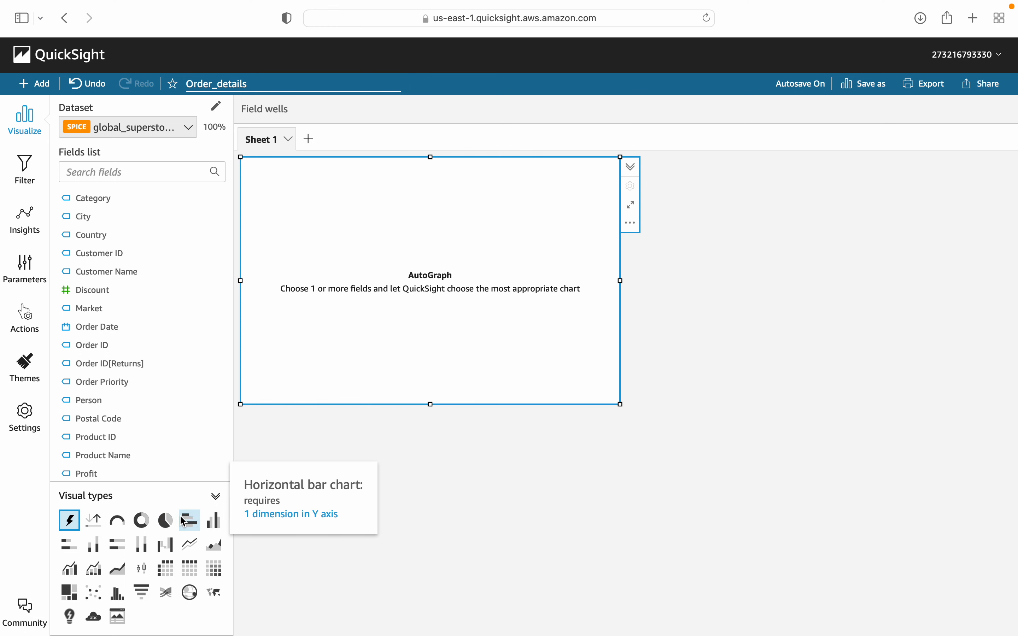
{"action": "mouse_move", "coordinate": [219, 524]}
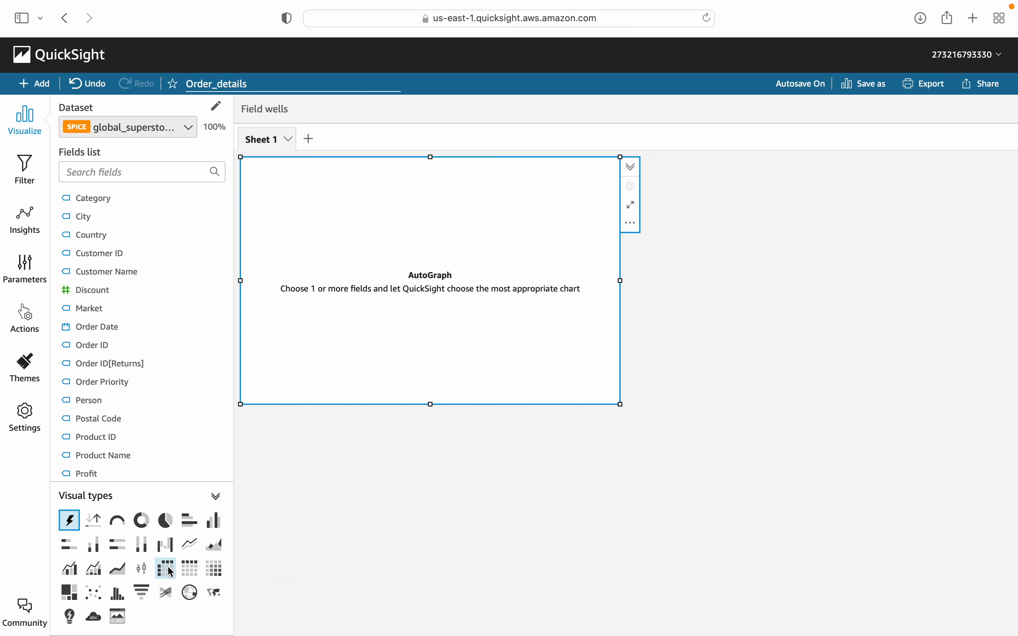
{"action": "mouse_move", "coordinate": [171, 572]}
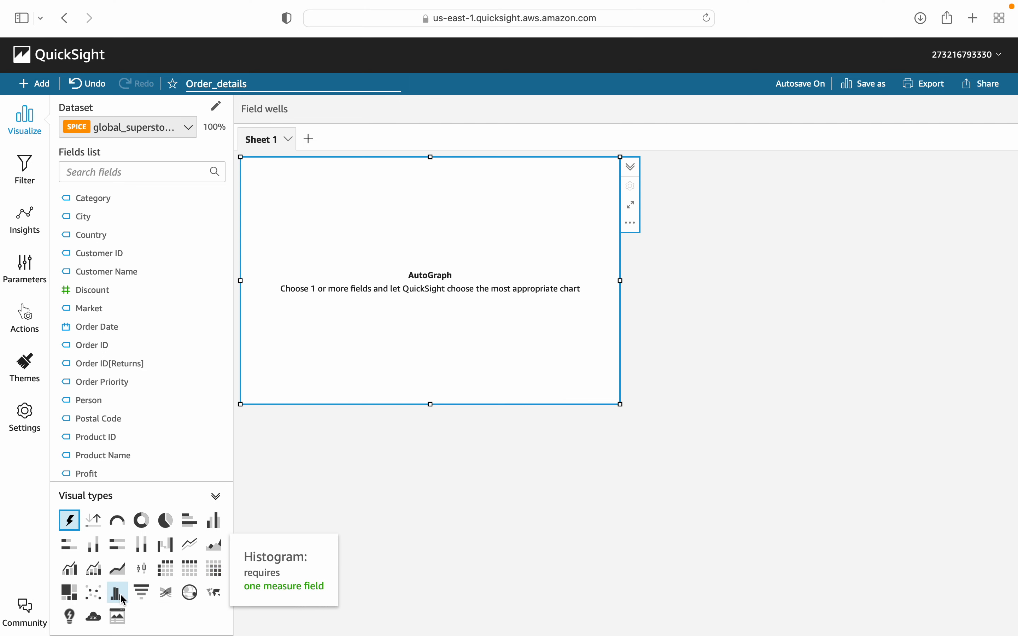
{"action": "left_click", "coordinate": [188, 572]}
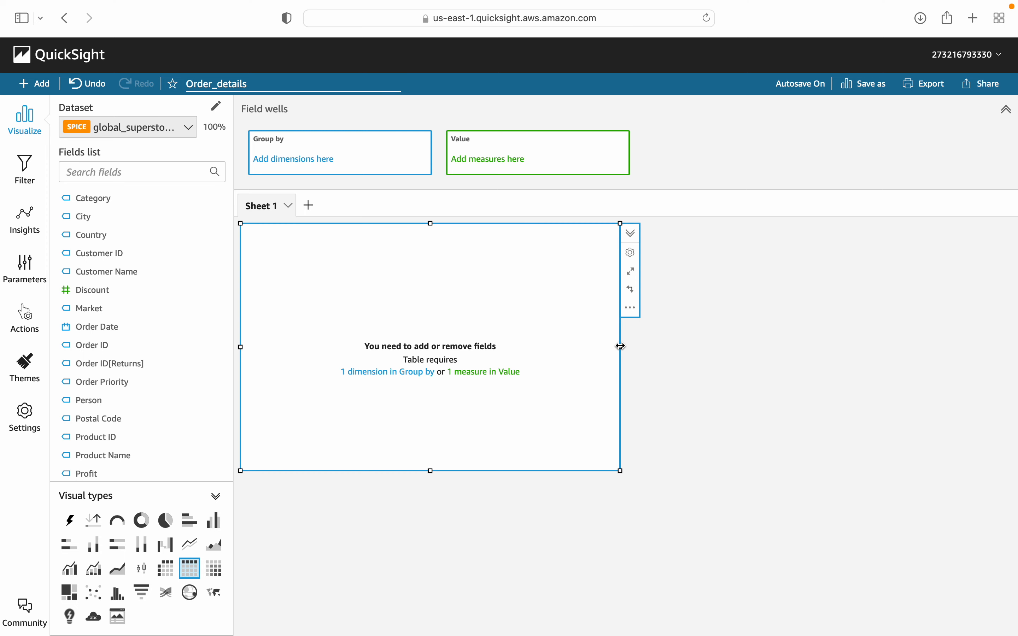
{"action": "left_click_drag", "start_coordinate": [620, 347], "coordinate": [790, 366]}
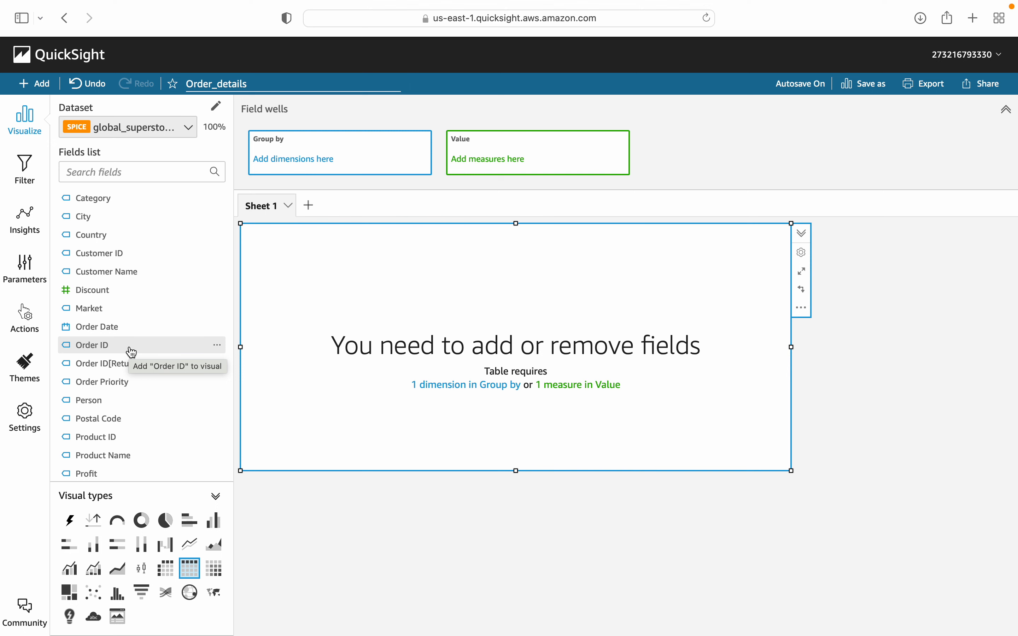
Step: Add the Order ID field to the table as a value
{"action": "left_click", "coordinate": [102, 350]}
{"action": "left_click_drag", "start_coordinate": [103, 350], "coordinate": [162, 362]}
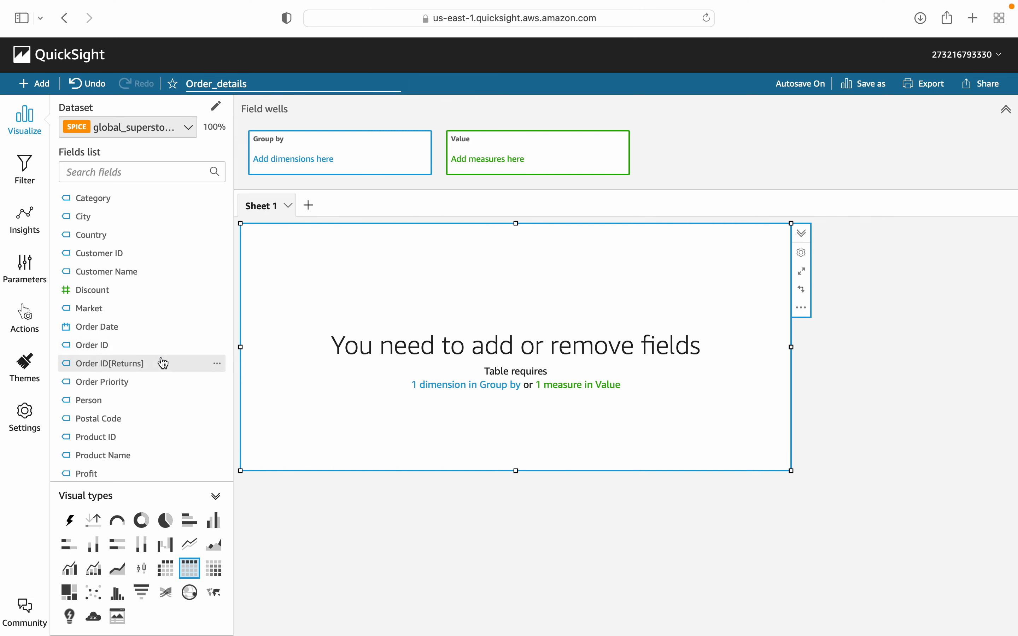
{"action": "left_click", "coordinate": [103, 350]}
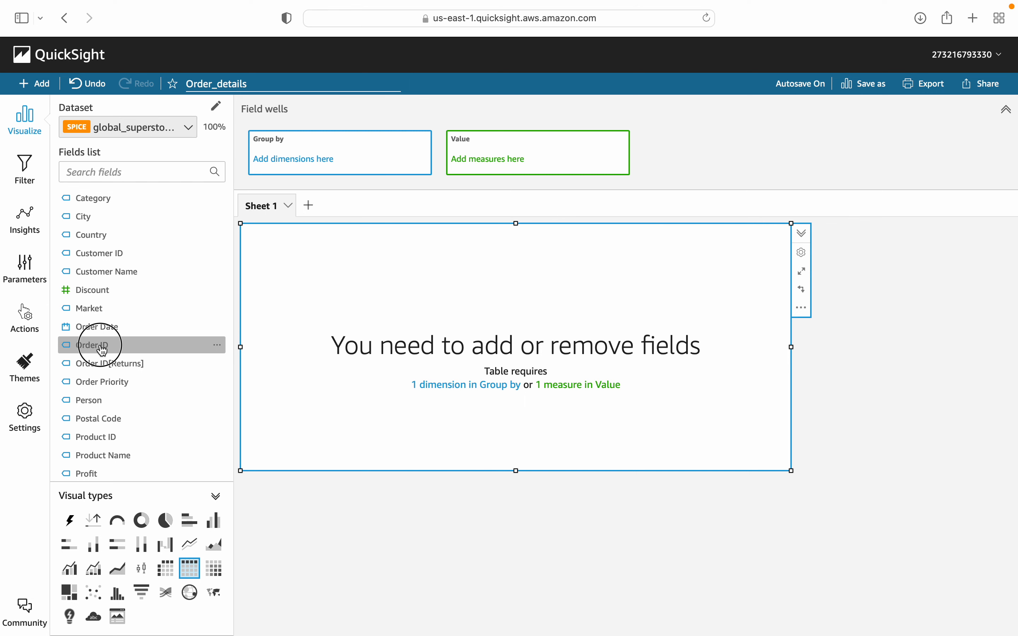
{"action": "left_click_drag", "start_coordinate": [103, 350], "coordinate": [535, 154]}
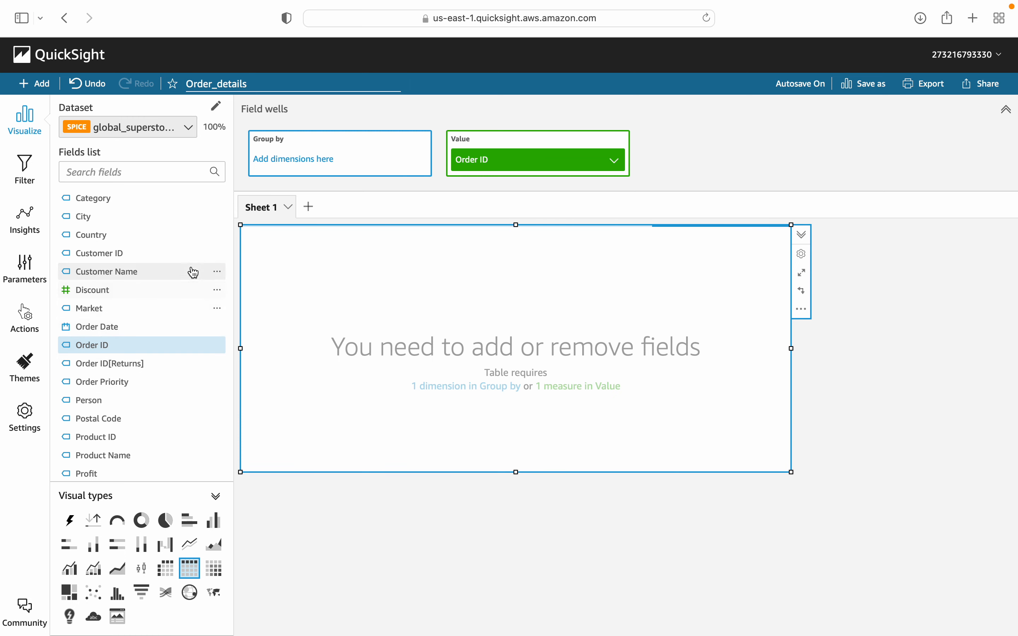
Step: Add Order Date to the table and move it from grouping to the values, after Order ID
{"action": "left_click", "coordinate": [102, 328]}
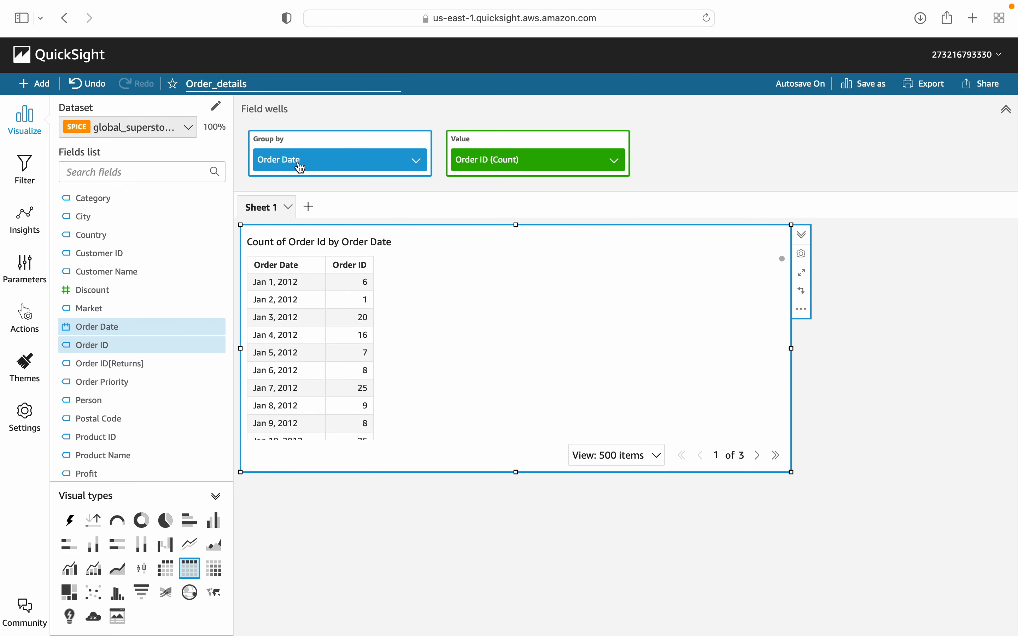
{"action": "left_click", "coordinate": [300, 166]}
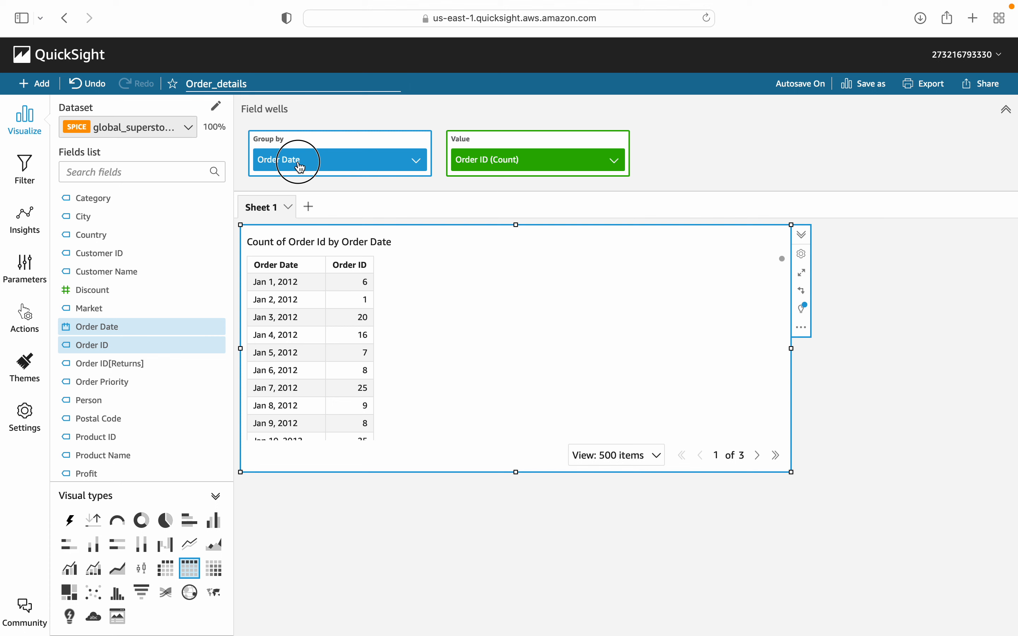
{"action": "left_click_drag", "start_coordinate": [300, 167], "coordinate": [504, 177]}
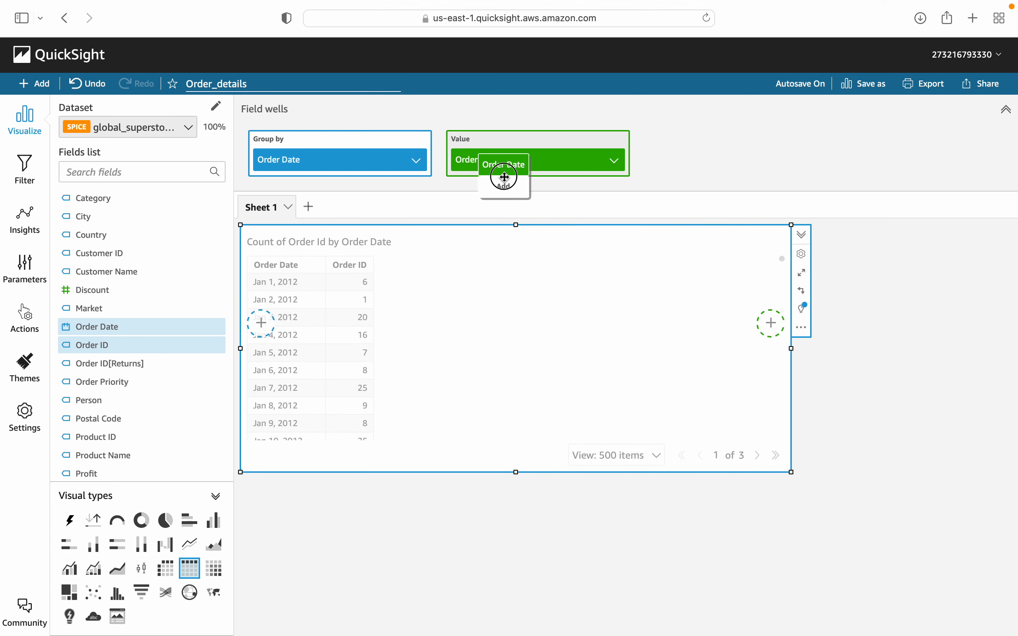
{"action": "left_click_drag", "start_coordinate": [504, 177], "coordinate": [503, 170]}
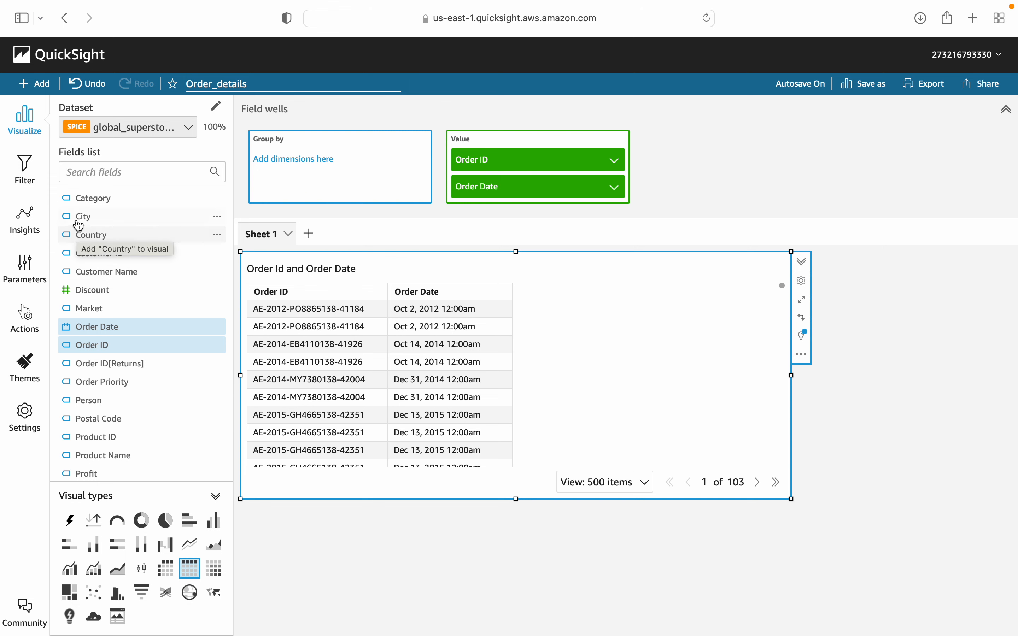
Step: Add City and Customer Name to the table as values, moving Customer Name out of the grouping
{"action": "left_click_drag", "start_coordinate": [63, 217], "coordinate": [776, 360]}
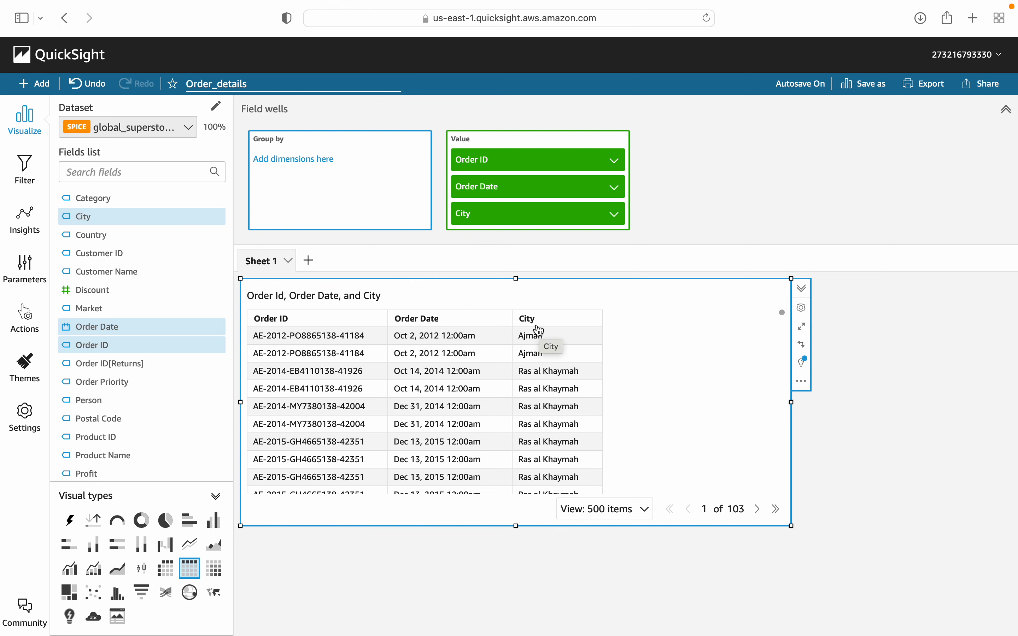
{"action": "left_click", "coordinate": [113, 276]}
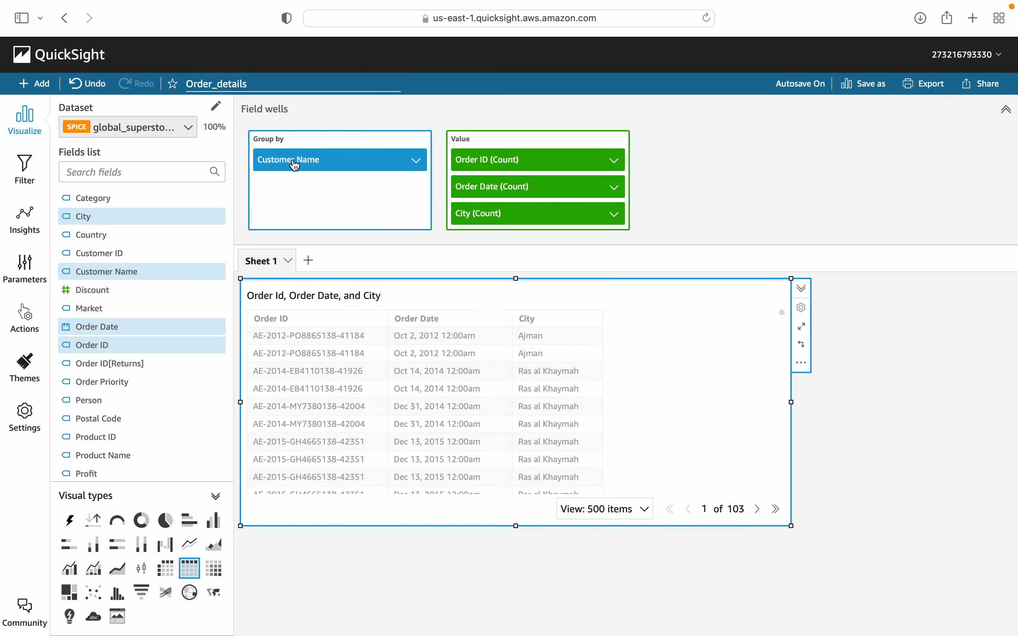
{"action": "left_click_drag", "start_coordinate": [295, 165], "coordinate": [520, 227]}
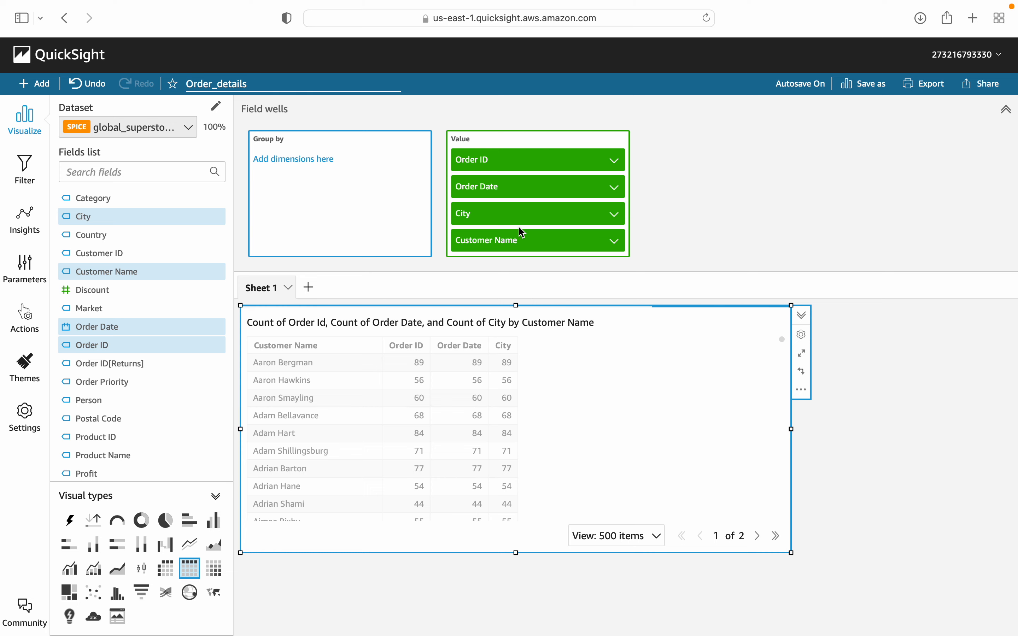
Step: Add the Quantity field as the last value of the table, after Customer Name
{"action": "scroll", "coordinate": [138, 421], "scroll_direction": "down", "scroll_amount": 5}
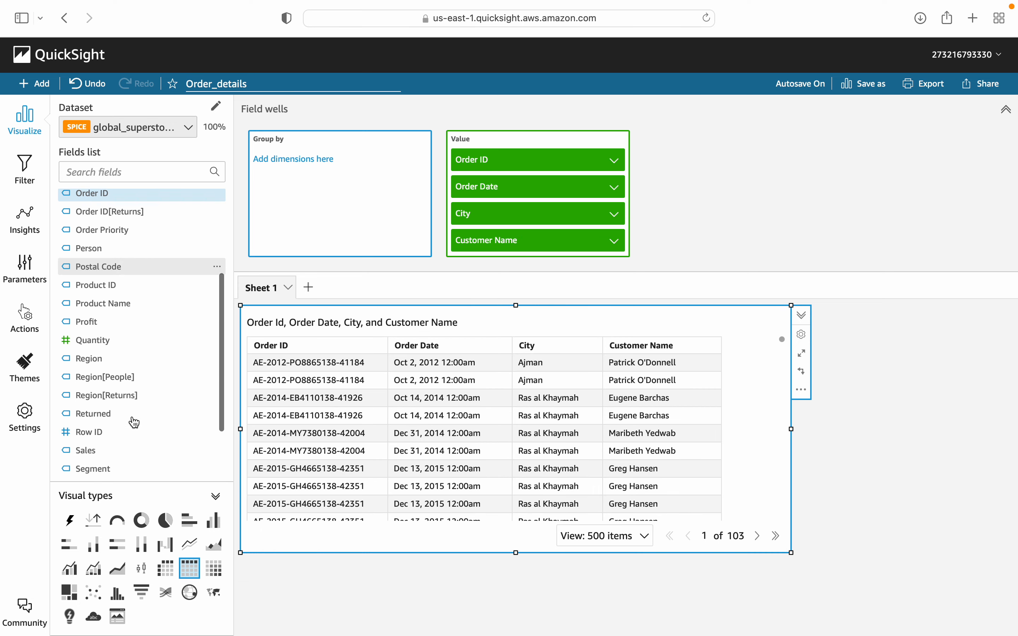
{"action": "scroll", "coordinate": [133, 422], "scroll_direction": "down", "scroll_amount": 3}
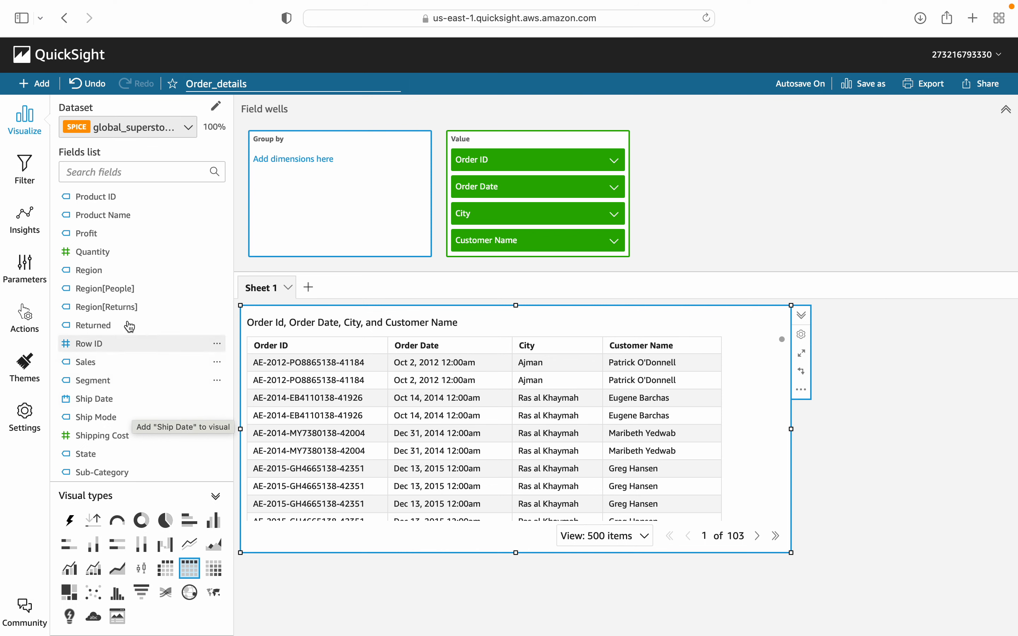
{"action": "left_click_drag", "start_coordinate": [87, 253], "coordinate": [558, 251]}
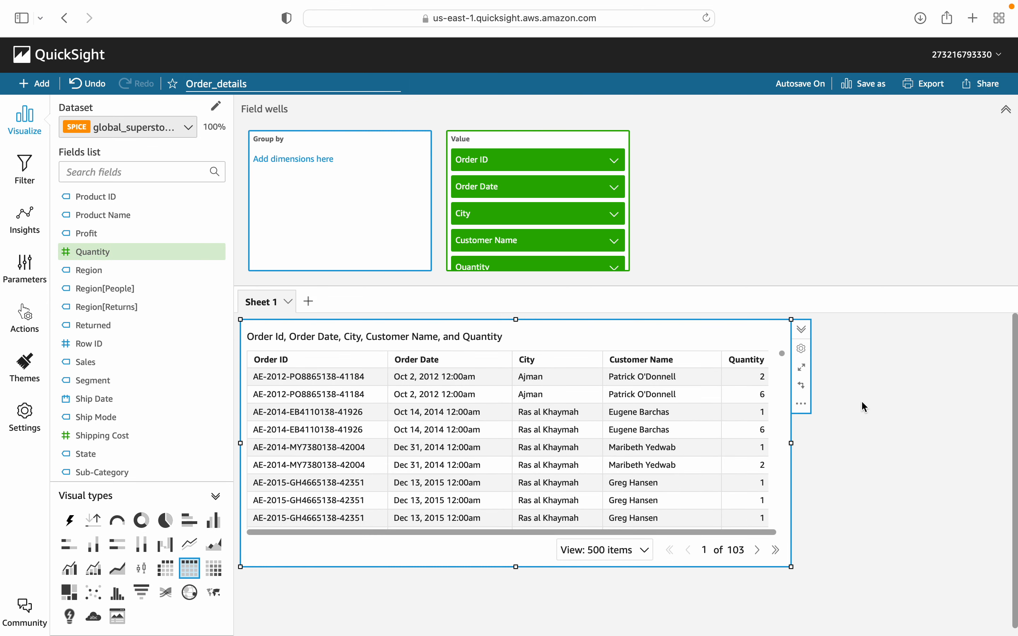
Step: Enlarge the table visual in width and height so all columns fit, and deselect it
{"action": "left_click_drag", "start_coordinate": [790, 444], "coordinate": [877, 442]}
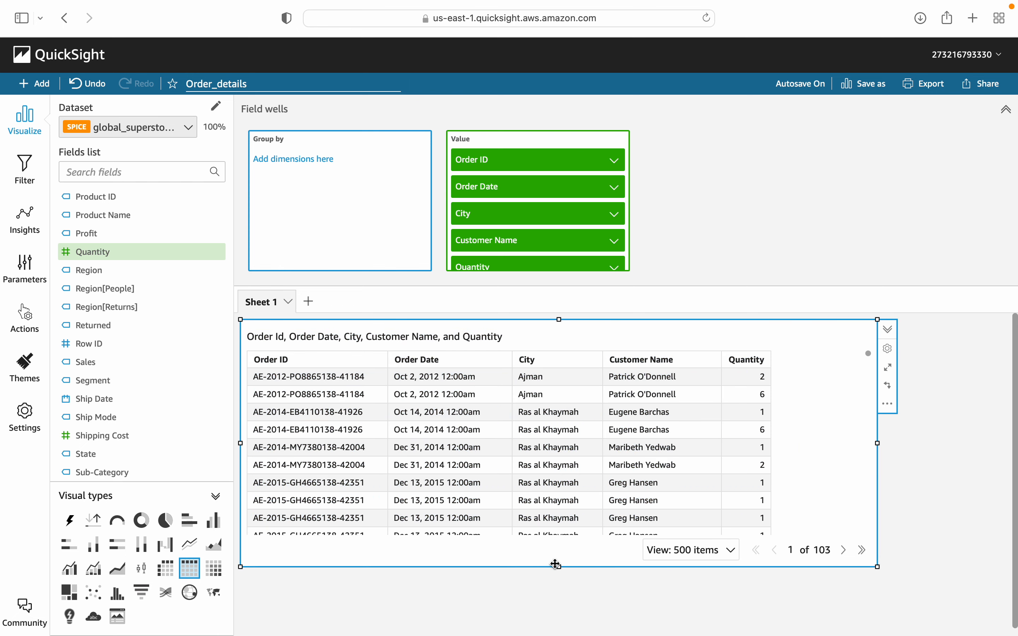
{"action": "left_click_drag", "start_coordinate": [556, 565], "coordinate": [553, 619]}
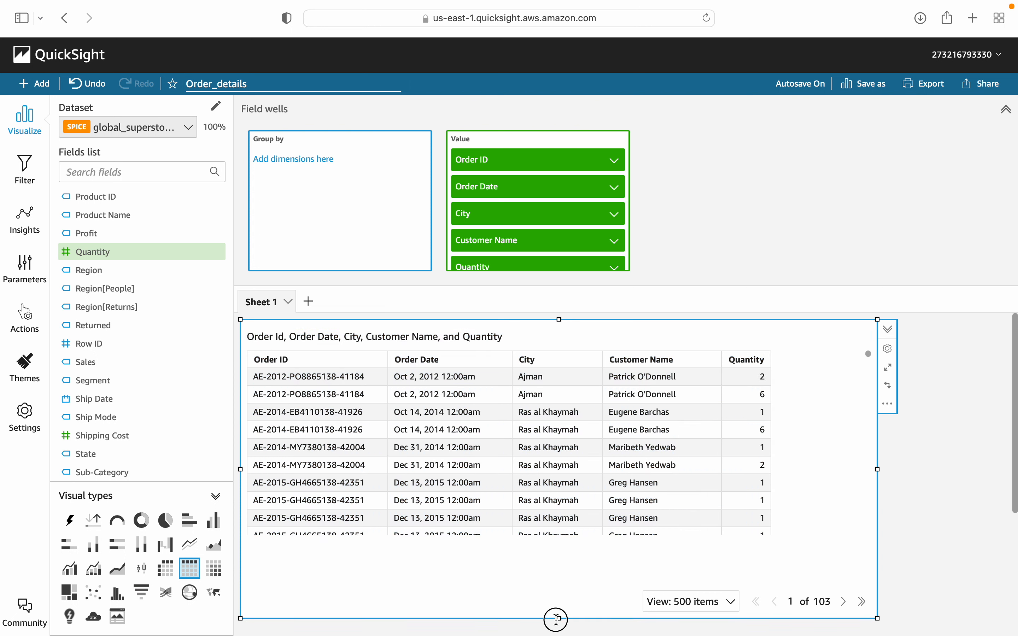
{"action": "left_click", "coordinate": [899, 455]}
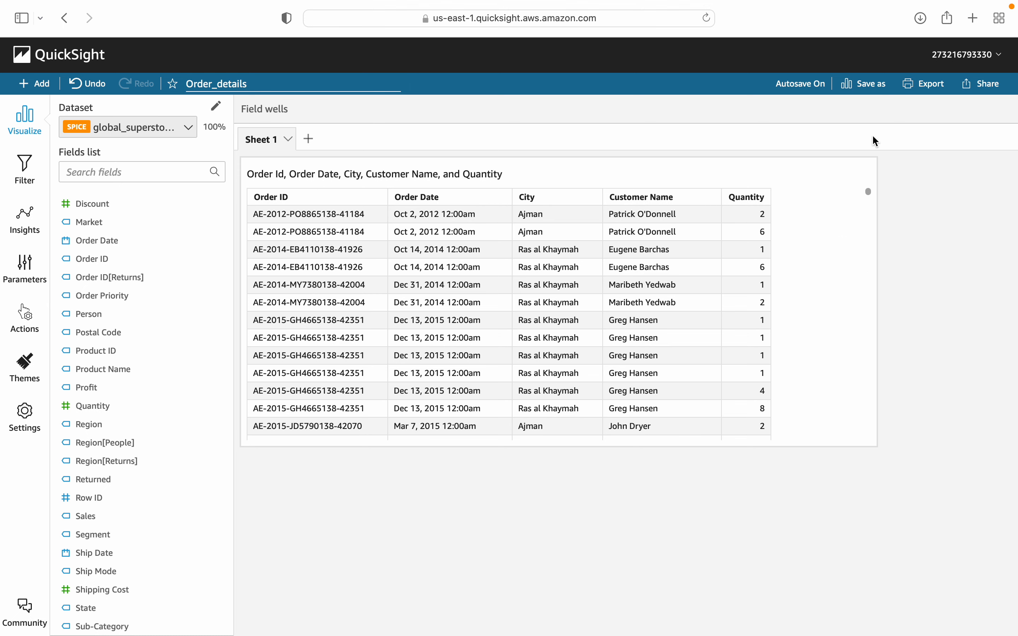
Step: Reorder the table's values so that Quantity comes directly after Order ID
{"action": "left_click", "coordinate": [840, 252]}
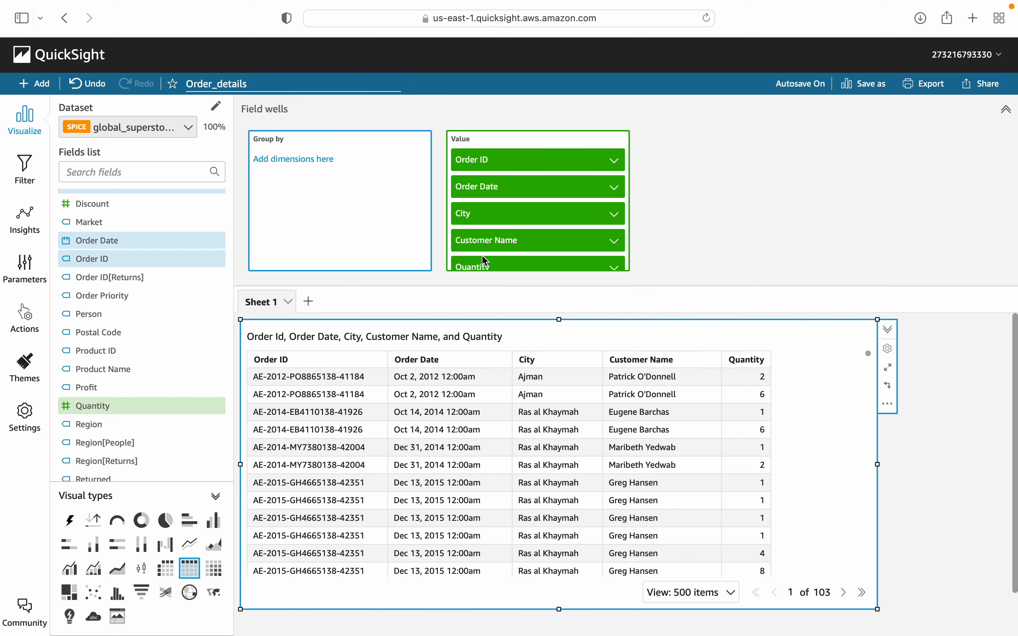
{"action": "left_click", "coordinate": [486, 265]}
{"action": "left_click_drag", "start_coordinate": [486, 265], "coordinate": [490, 177]}
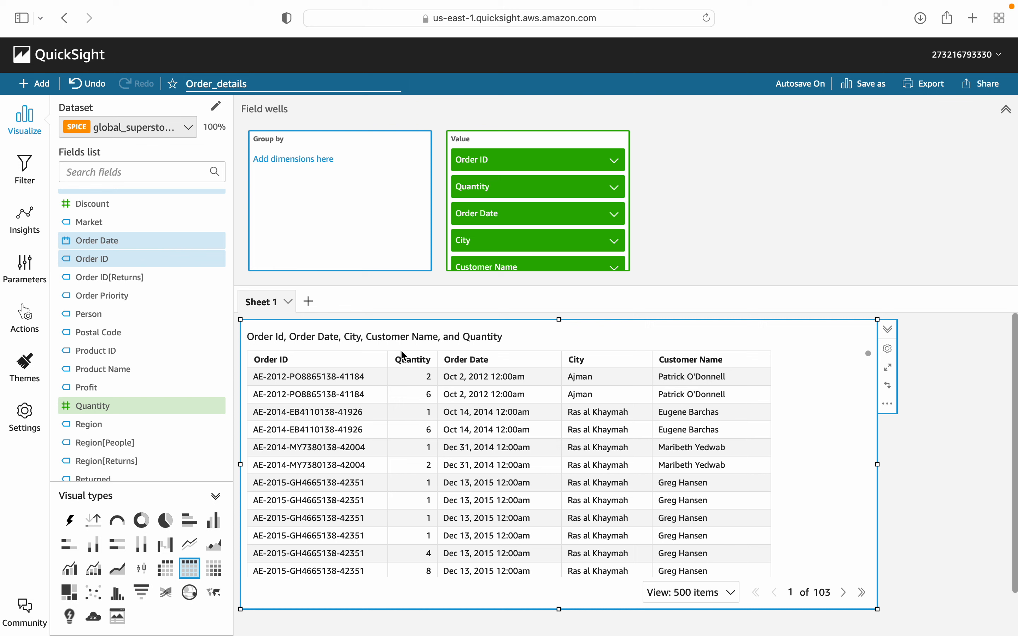
Step: Move the Quantity column to the end of the table, after Customer Name
{"action": "left_click", "coordinate": [414, 360]}
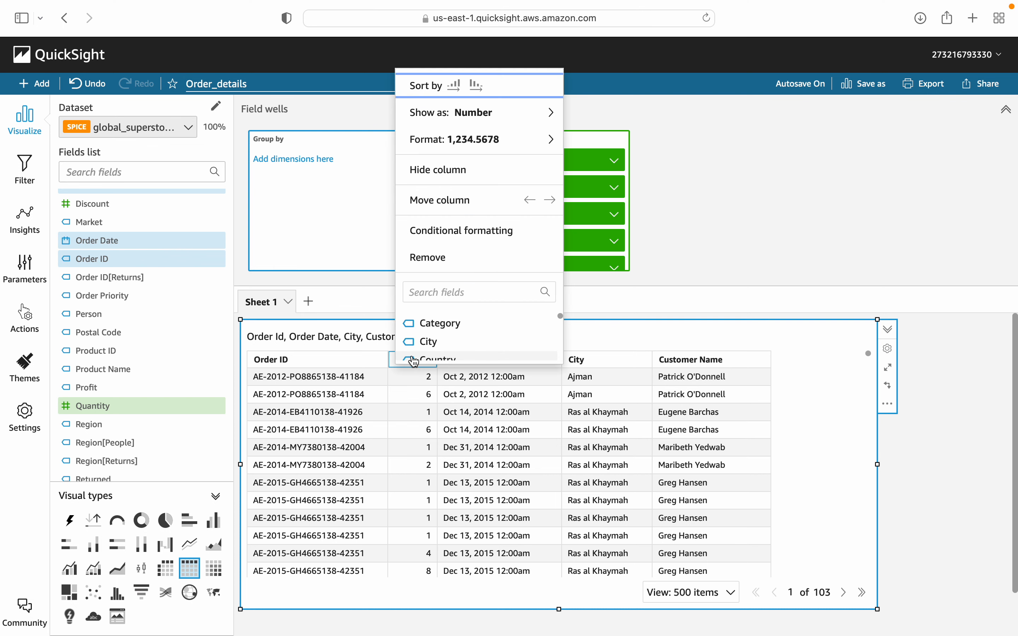
{"action": "left_click", "coordinate": [549, 204]}
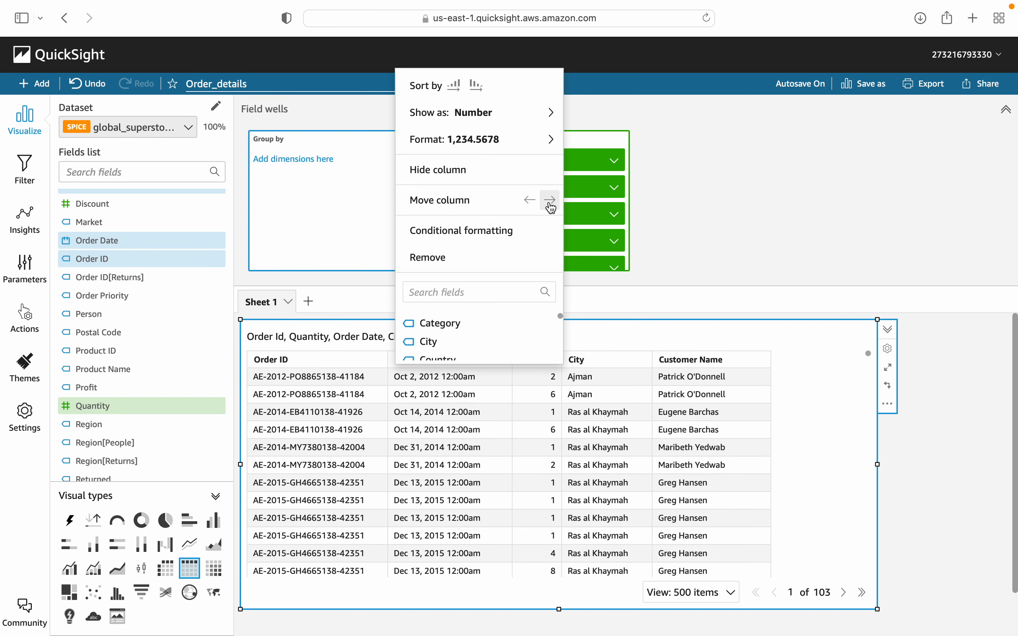
{"action": "left_click", "coordinate": [549, 201]}
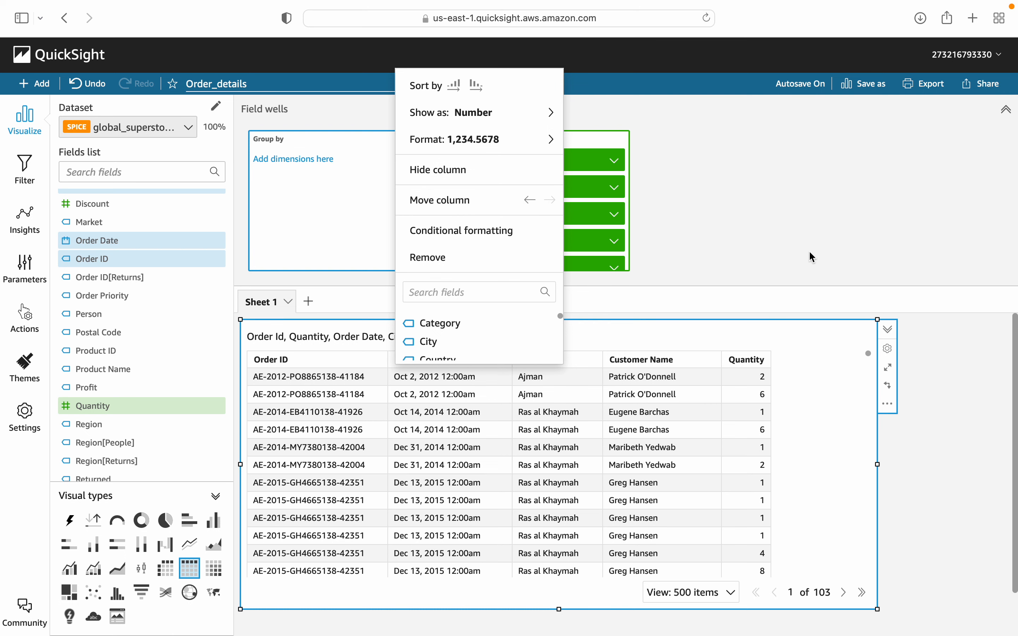
{"action": "left_click", "coordinate": [734, 246]}
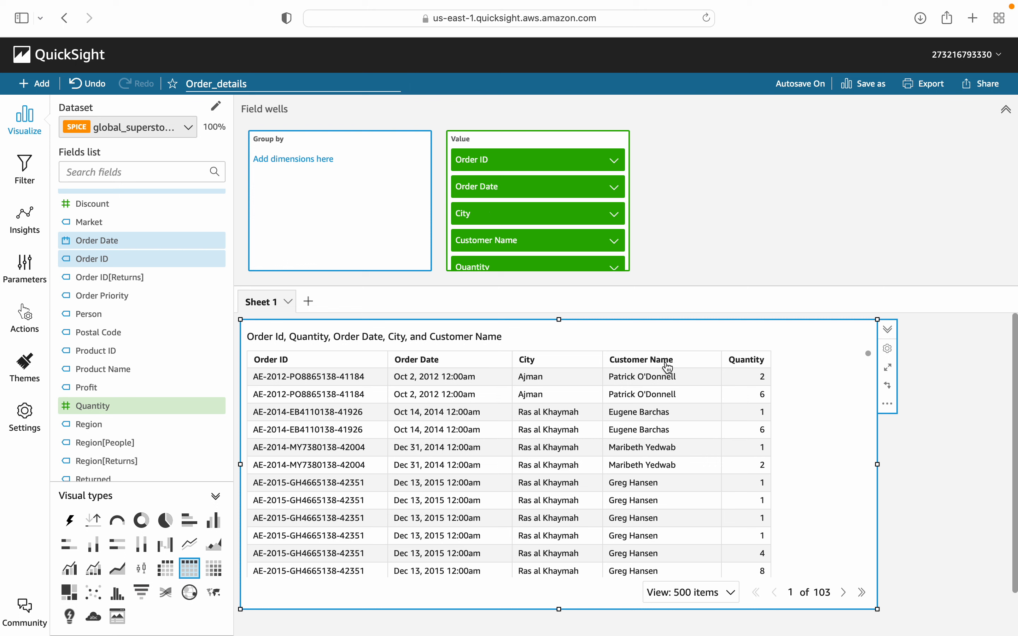
Step: Move the Customer Name column one place forward so that it comes before City
{"action": "left_click_drag", "start_coordinate": [672, 363], "coordinate": [670, 361]}
{"action": "left_click", "coordinate": [658, 360]}
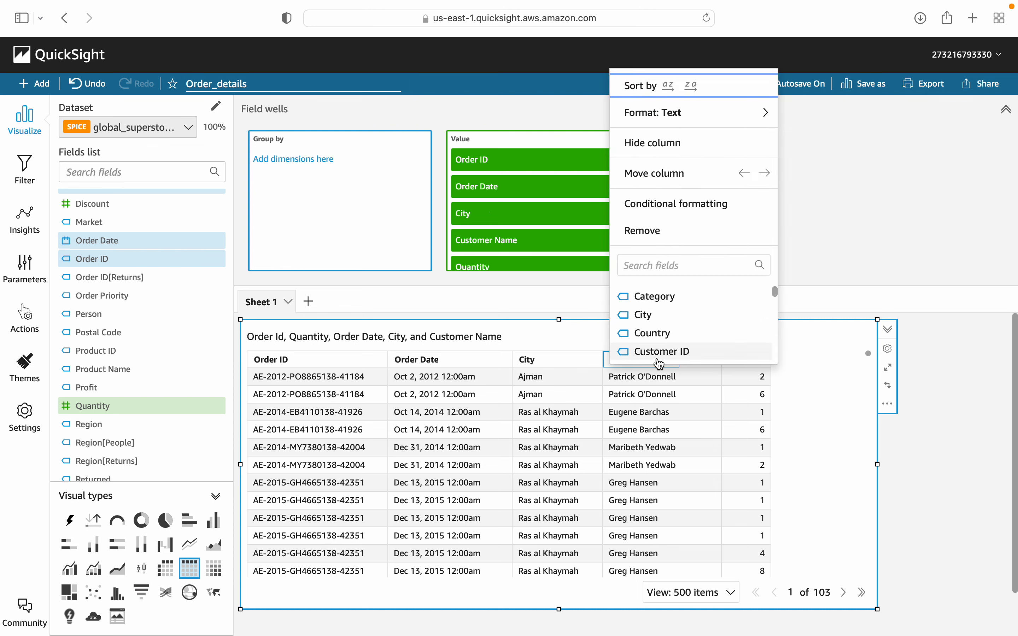
{"action": "left_click", "coordinate": [742, 177]}
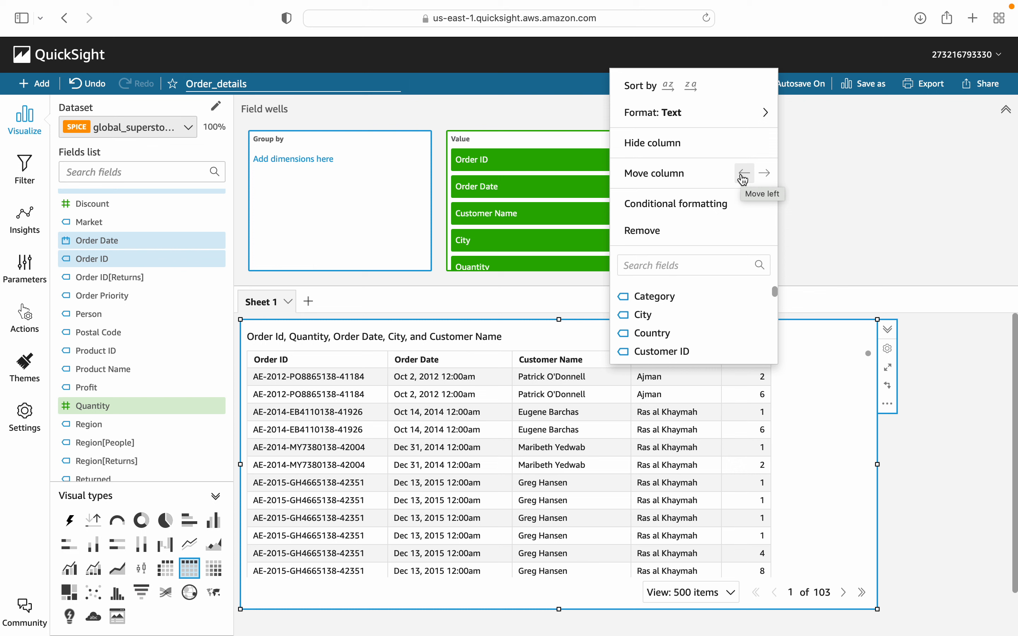
{"action": "left_click", "coordinate": [850, 209]}
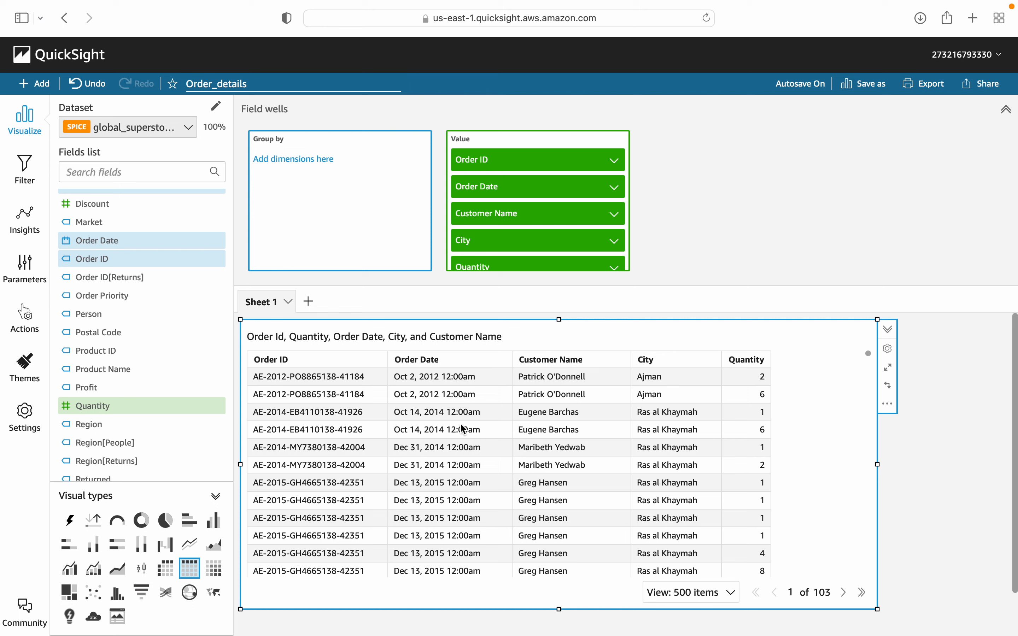
{"action": "left_click", "coordinate": [278, 363]}
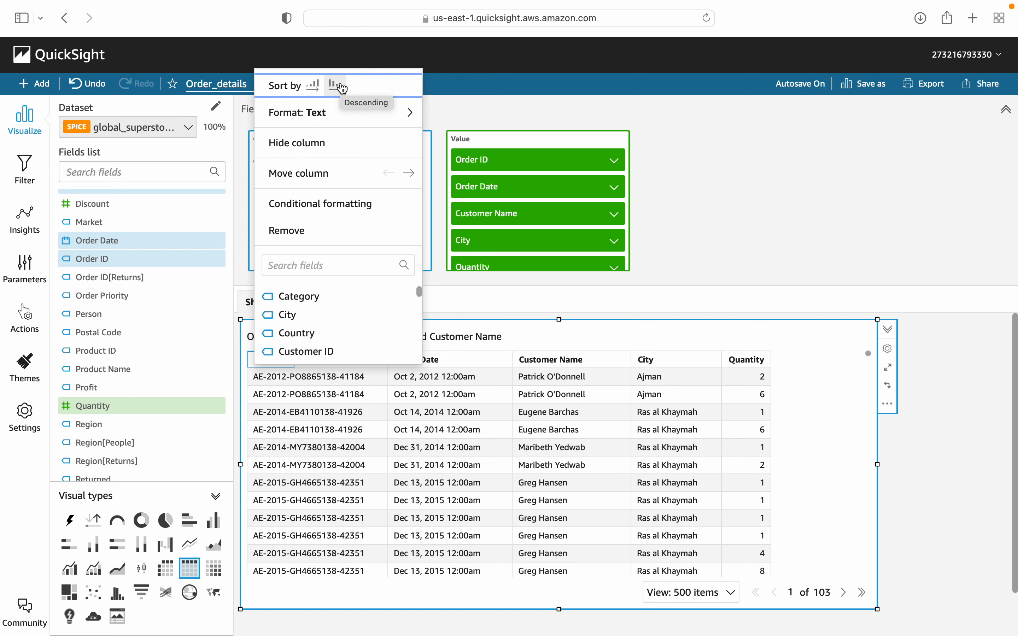
{"action": "mouse_move", "coordinate": [338, 113]}
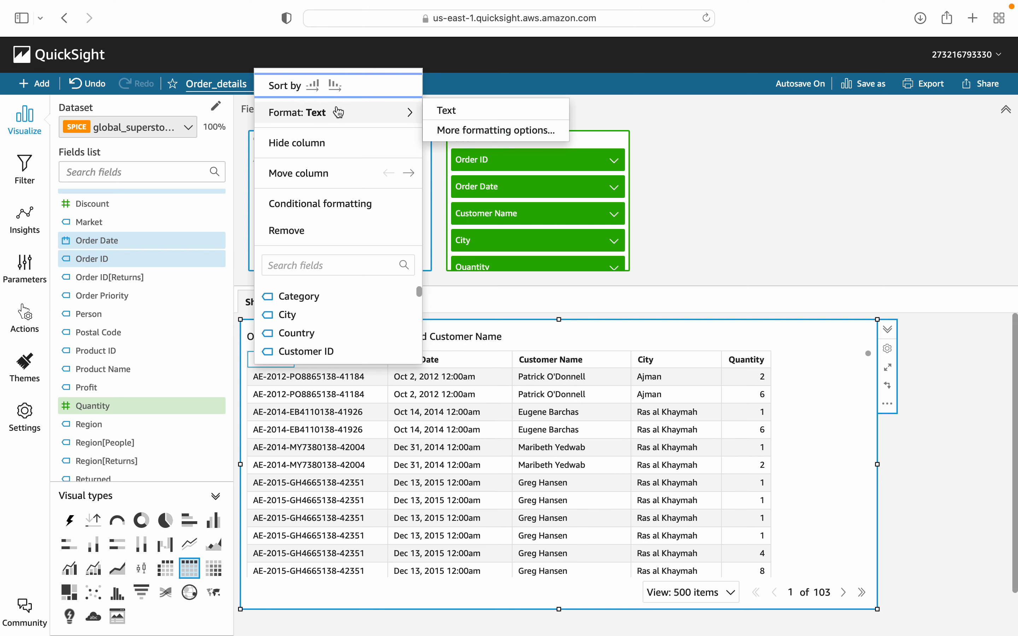
{"action": "left_click", "coordinate": [775, 216]}
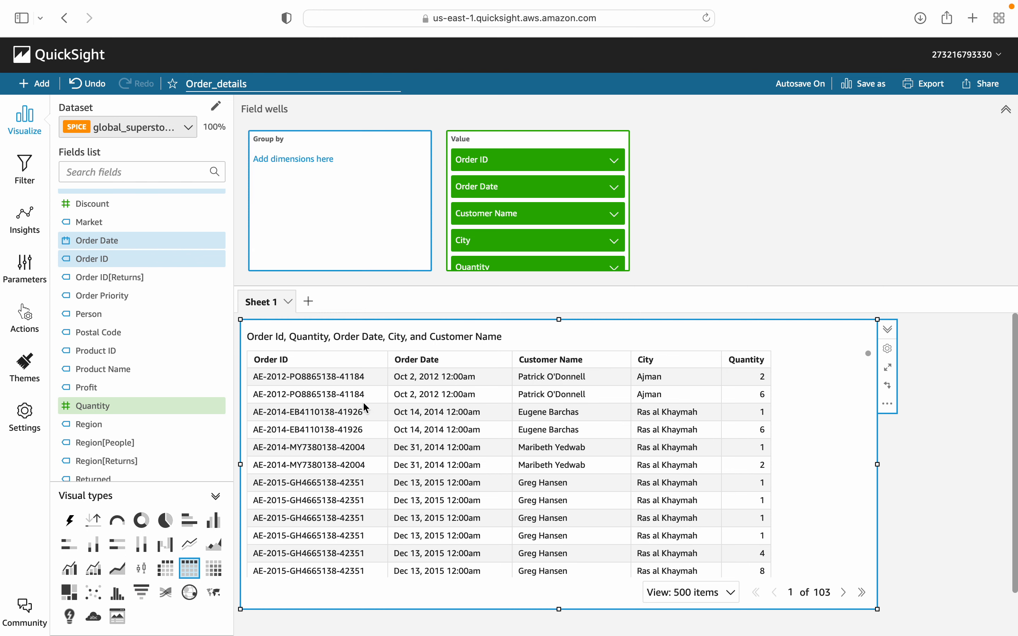
Step: Sort the table by Order Date in ascending order
{"action": "left_click", "coordinate": [434, 359]}
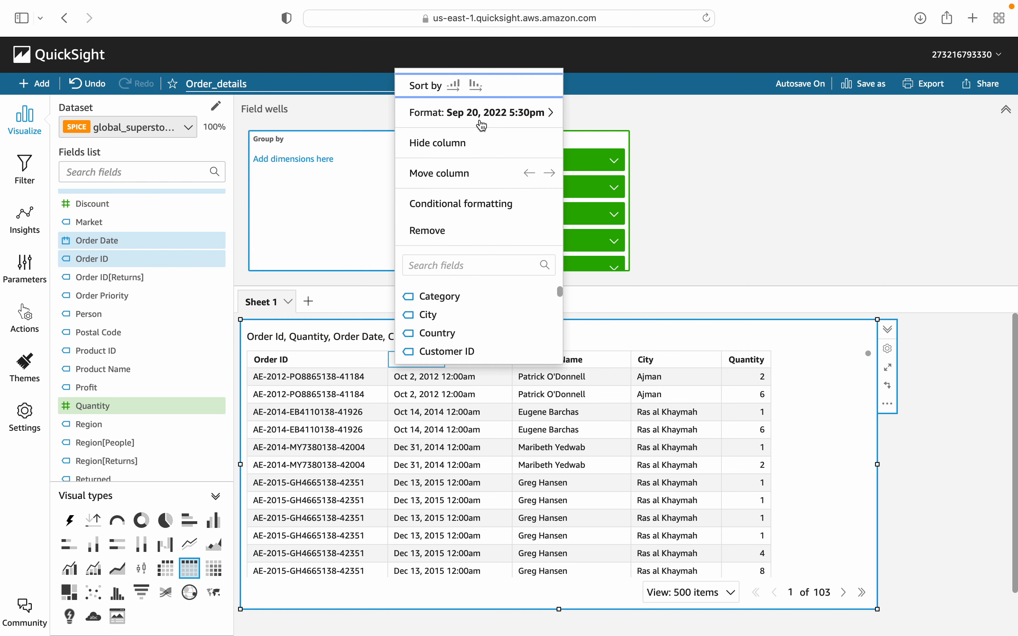
{"action": "left_click", "coordinate": [453, 86]}
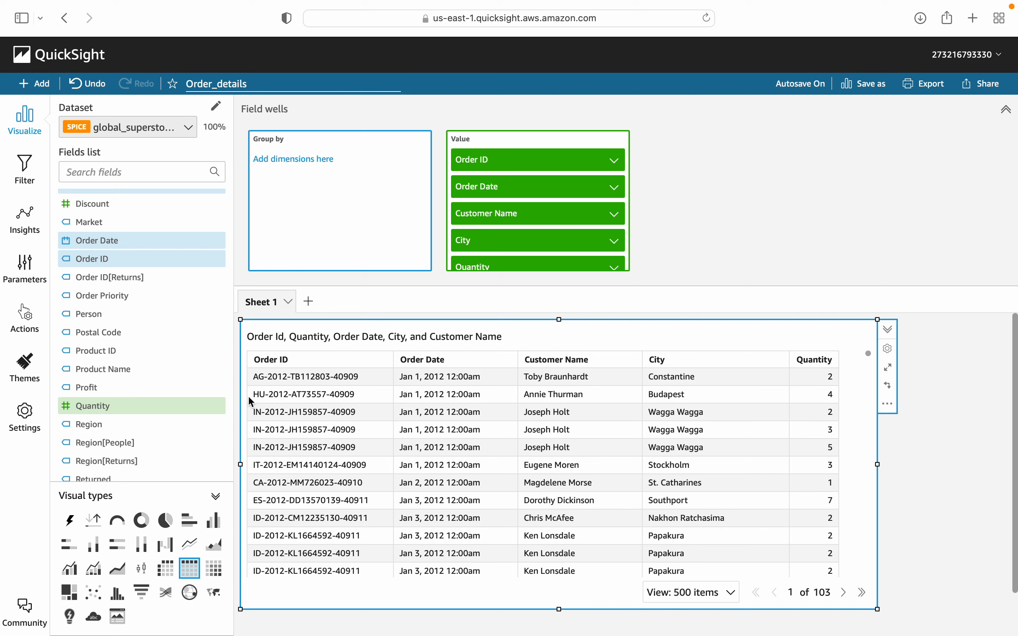
Step: Rename the sheet from its default name to "Order details"
{"action": "double_click", "coordinate": [263, 307]}
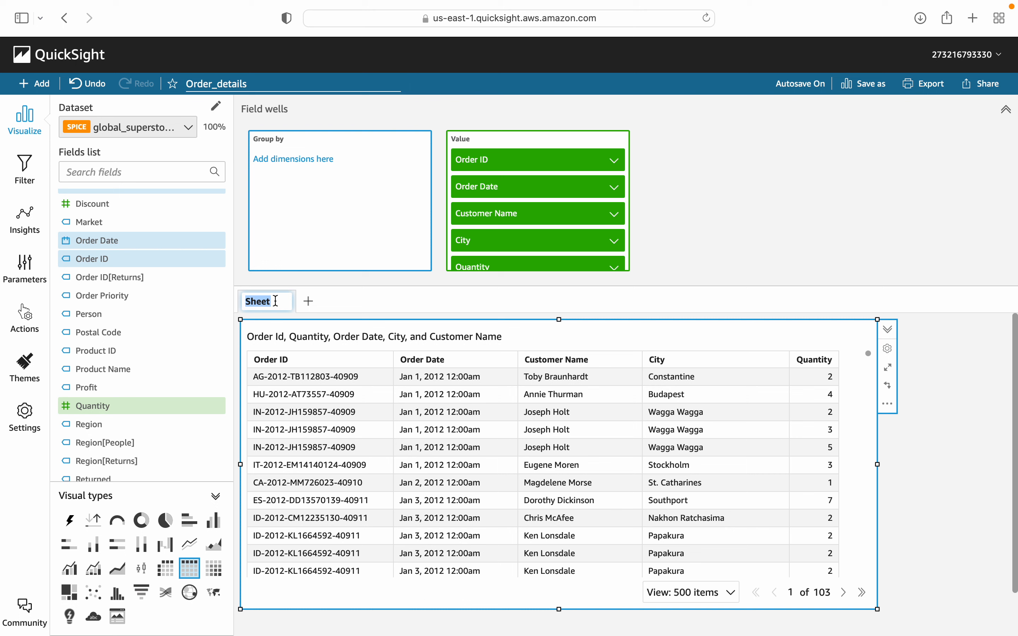
{"action": "type", "text": "O"}
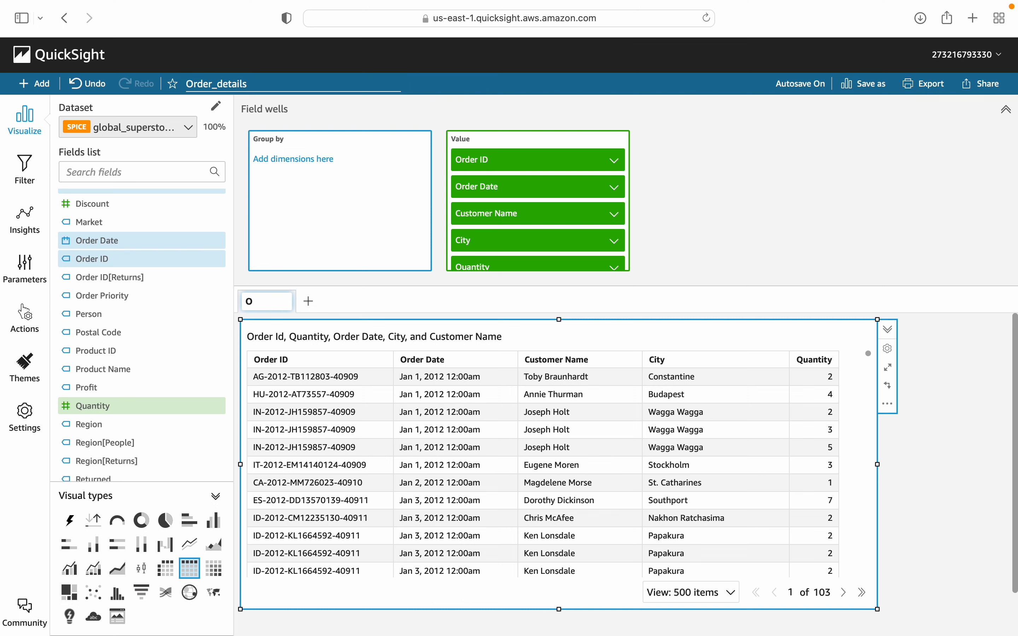
{"action": "type", "text": "rder detail"}
{"action": "type", "text": "s"}
{"action": "key", "text": "Return"}
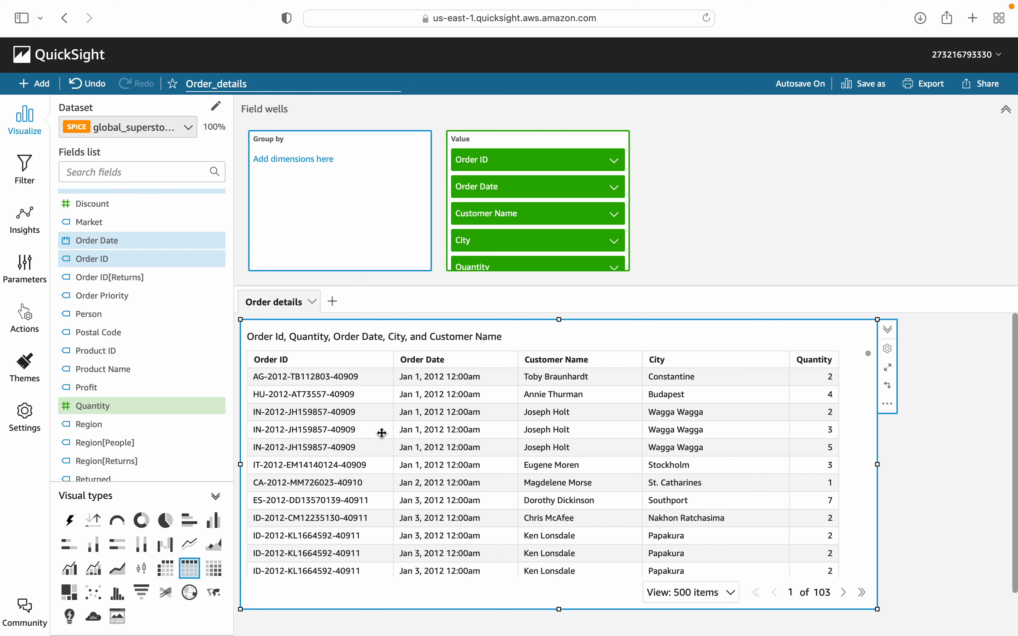
Step: Examine the table visual's formatting options for title, headers, cells, totals and field styling
{"action": "left_click", "coordinate": [401, 339]}
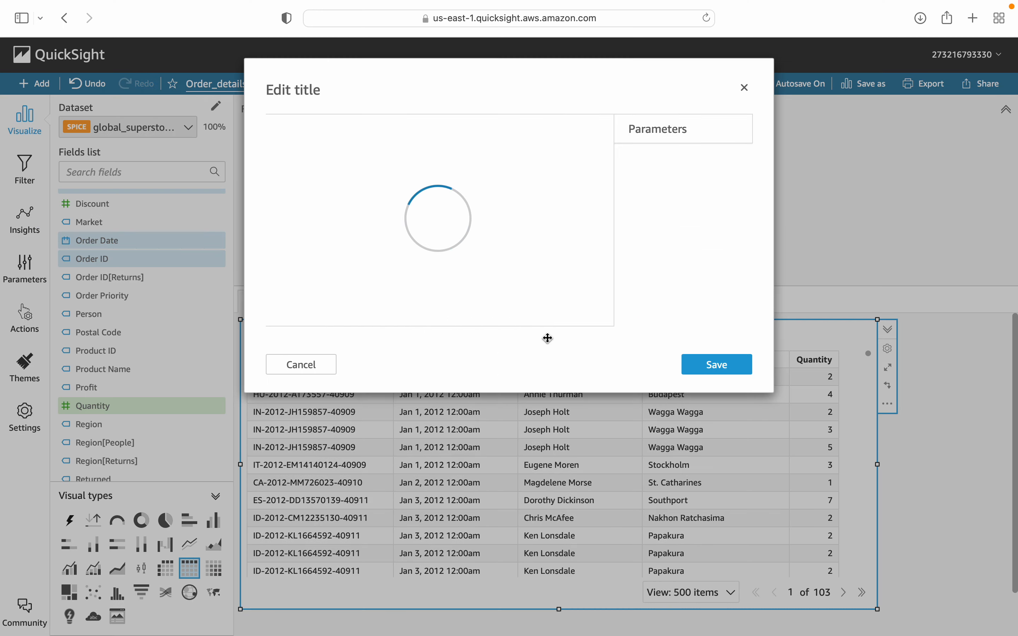
{"action": "left_click", "coordinate": [308, 369]}
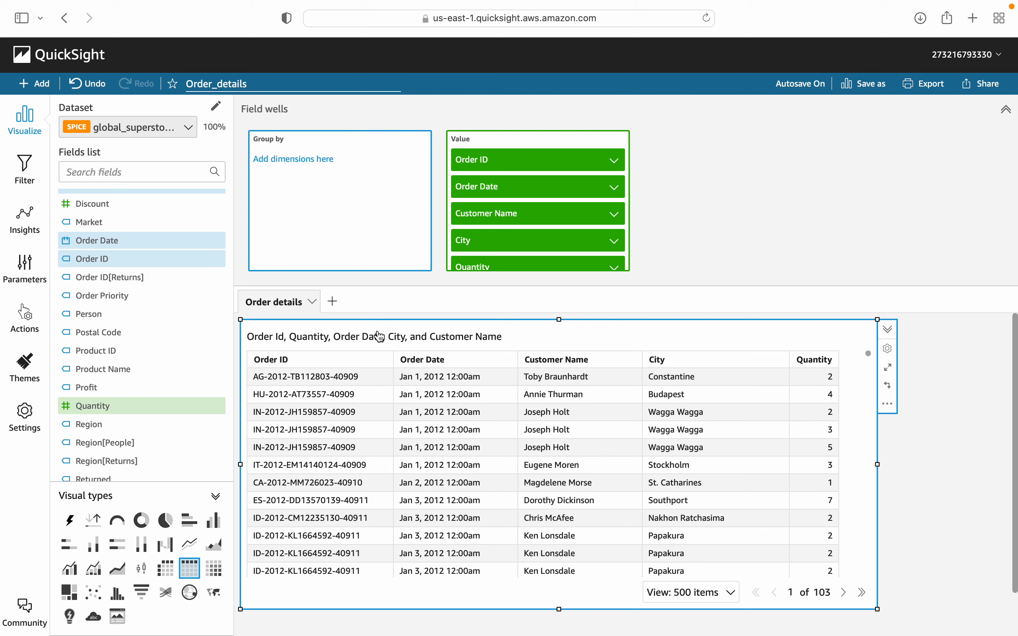
{"action": "left_click", "coordinate": [888, 349]}
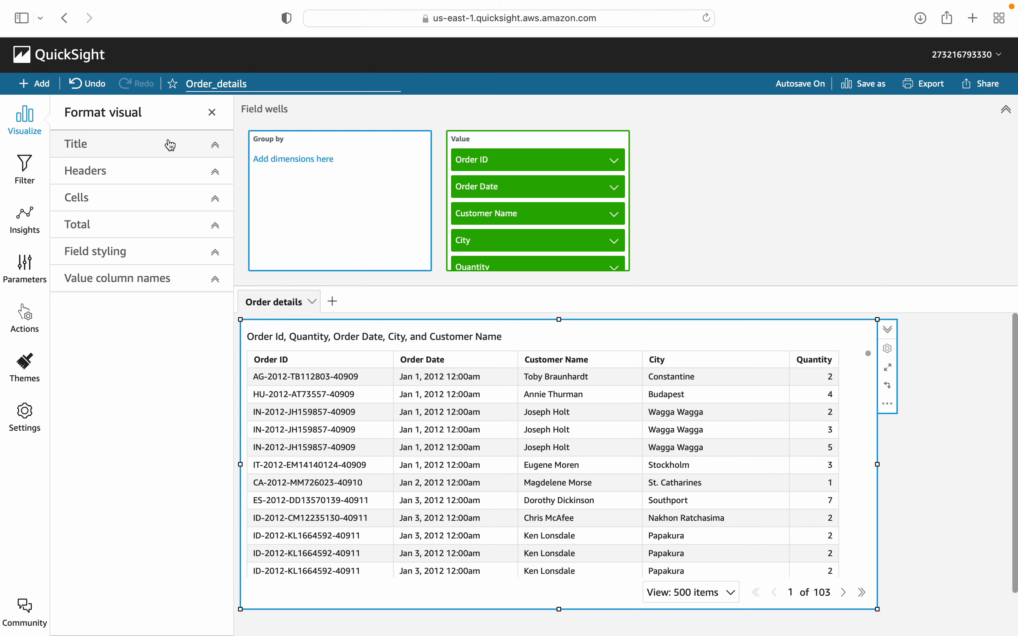
{"action": "left_click", "coordinate": [213, 148]}
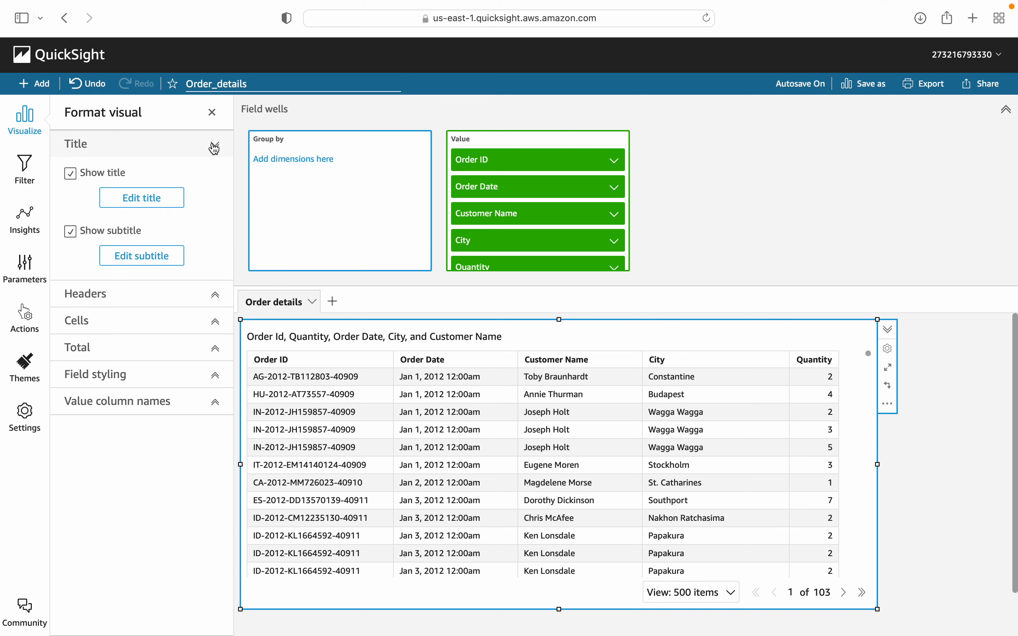
{"action": "left_click", "coordinate": [215, 296]}
{"action": "scroll", "coordinate": [221, 392], "scroll_direction": "down", "scroll_amount": 3}
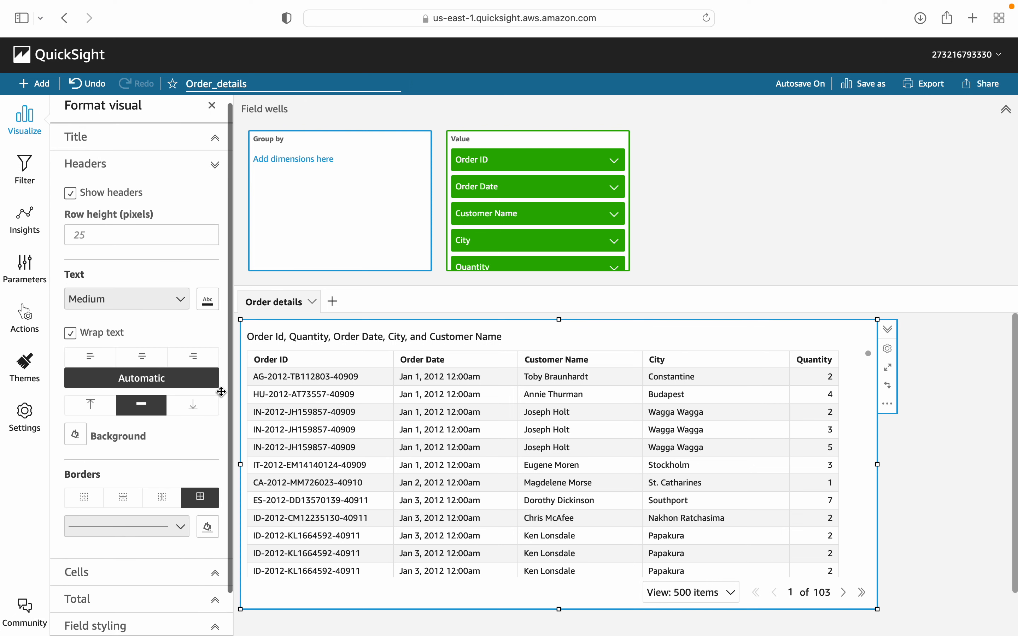
{"action": "scroll", "coordinate": [221, 392], "scroll_direction": "down", "scroll_amount": 1}
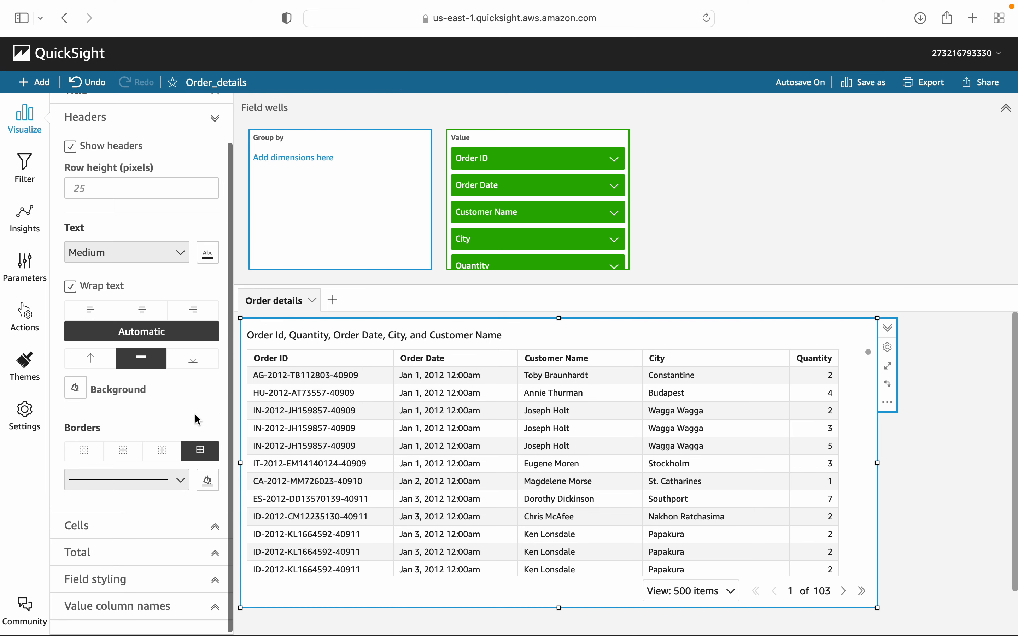
{"action": "left_click", "coordinate": [215, 529]}
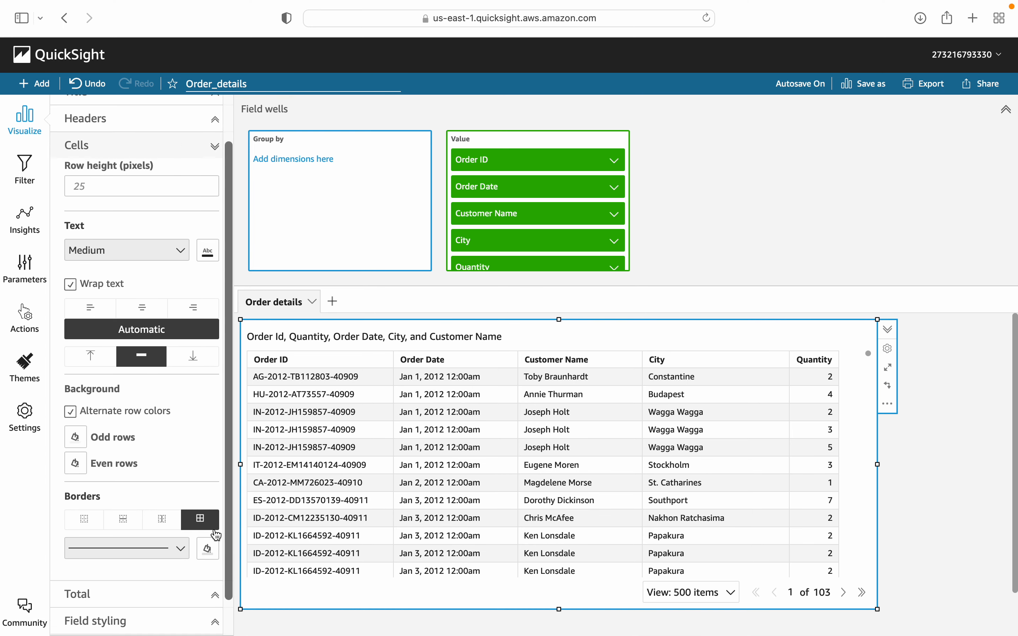
{"action": "left_click", "coordinate": [215, 594]}
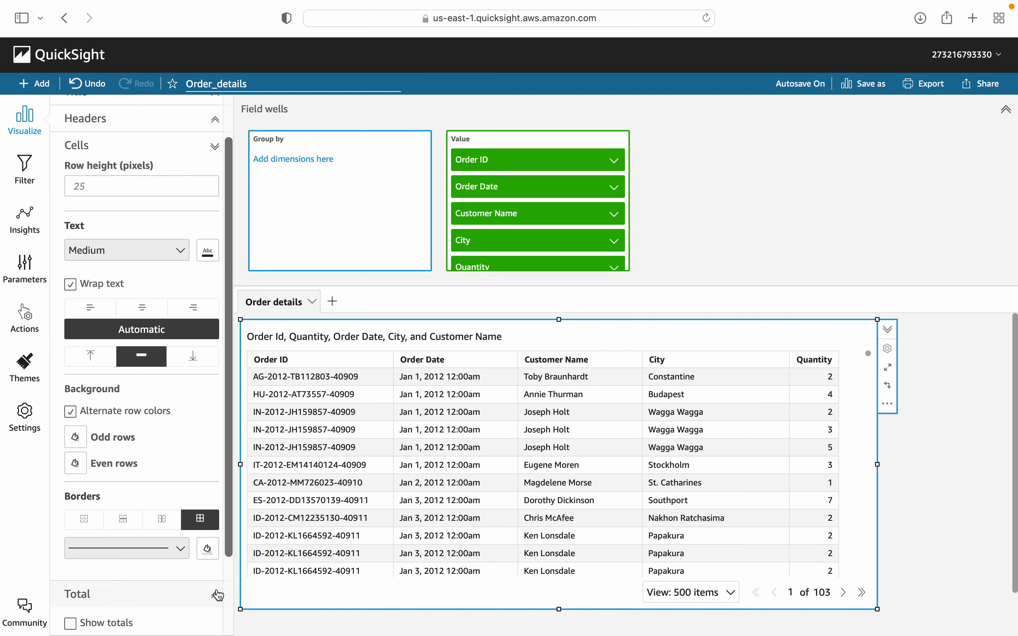
{"action": "scroll", "coordinate": [198, 547], "scroll_direction": "down", "scroll_amount": 5}
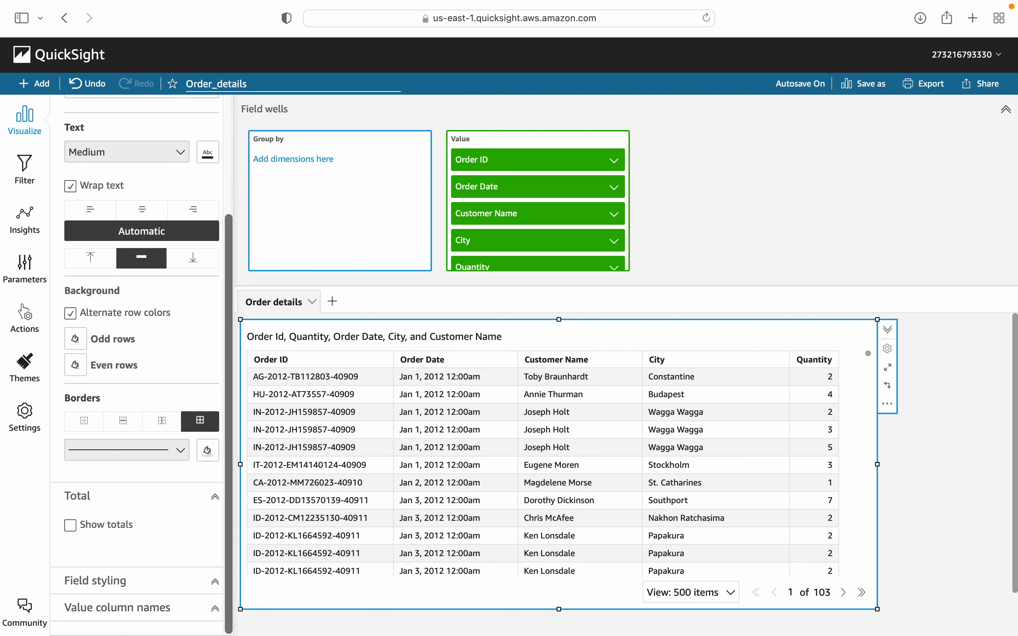
{"action": "left_click", "coordinate": [217, 585]}
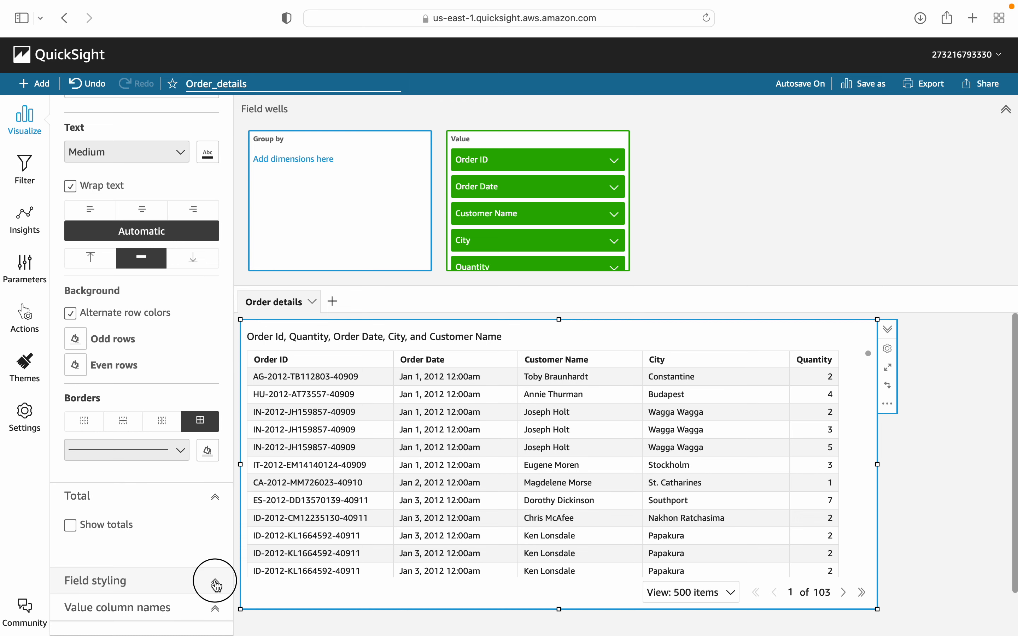
{"action": "scroll", "coordinate": [229, 514], "scroll_direction": "down", "scroll_amount": 7}
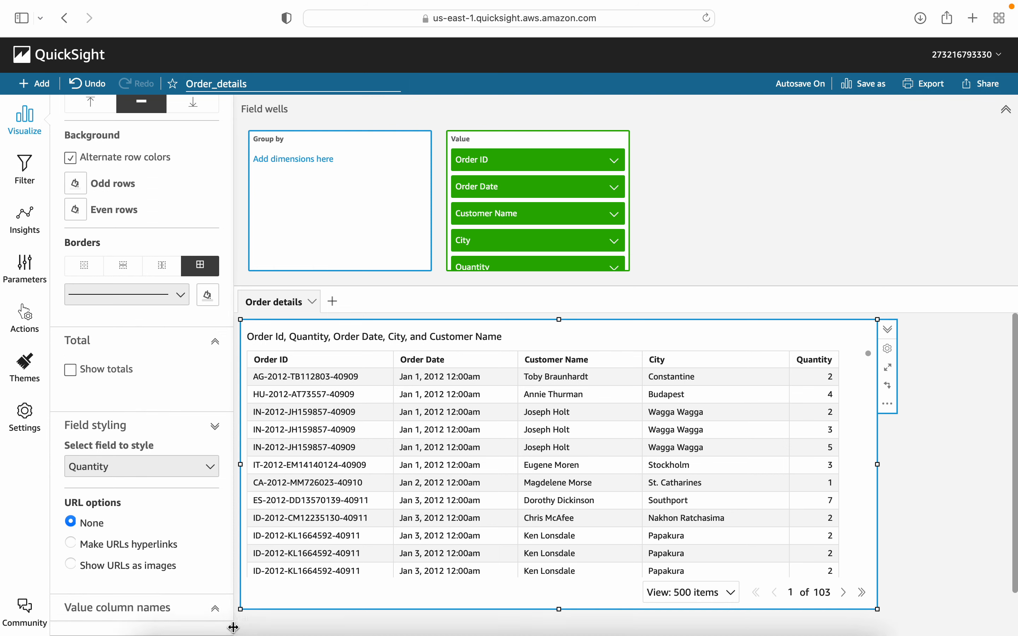
{"action": "scroll", "coordinate": [191, 398], "scroll_direction": "up", "scroll_amount": 10}
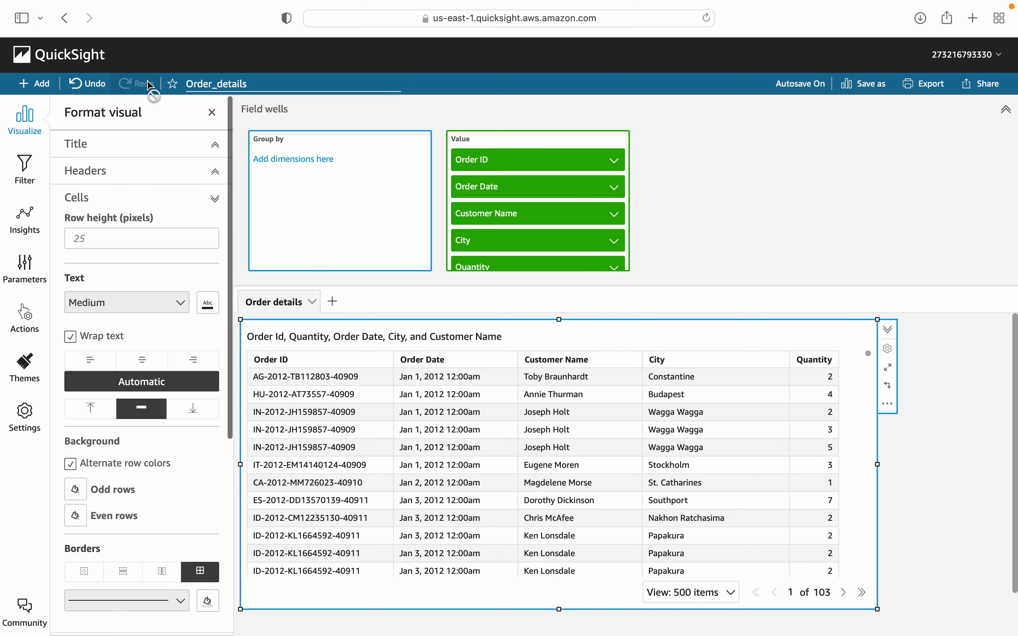
Step: Enter "Order Details" as the table visual's custom title, with bold and Extra large text formatting
{"action": "left_click", "coordinate": [212, 145]}
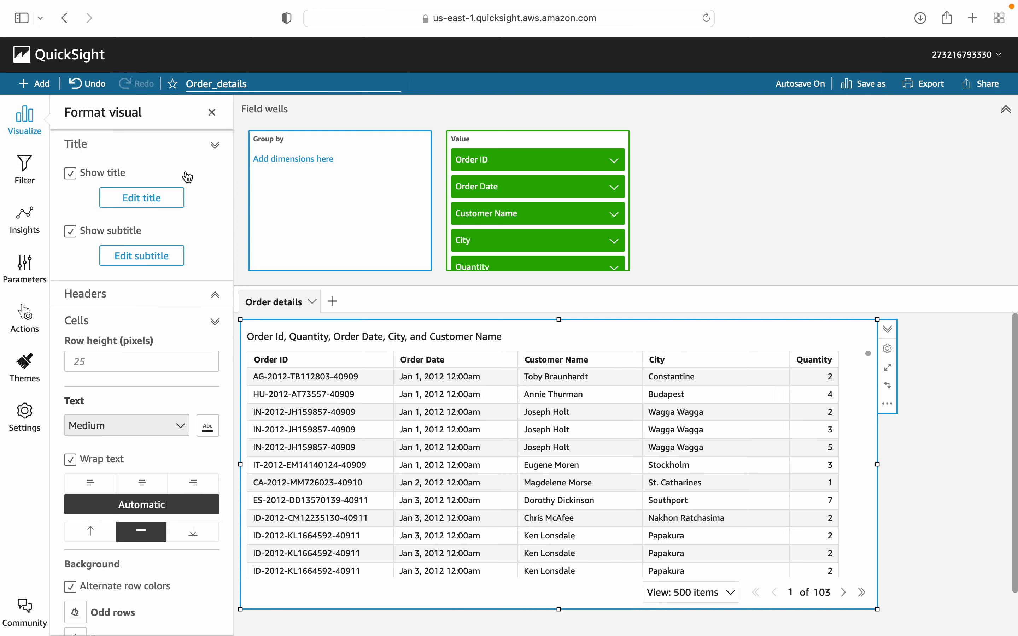
{"action": "left_click", "coordinate": [134, 201]}
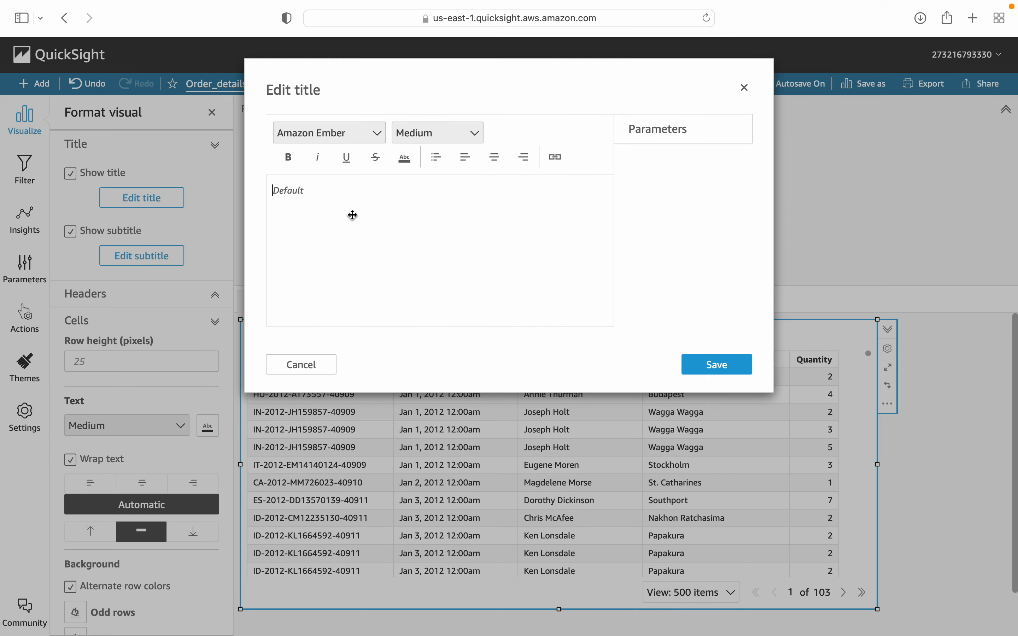
{"action": "type", "text": "Or"}
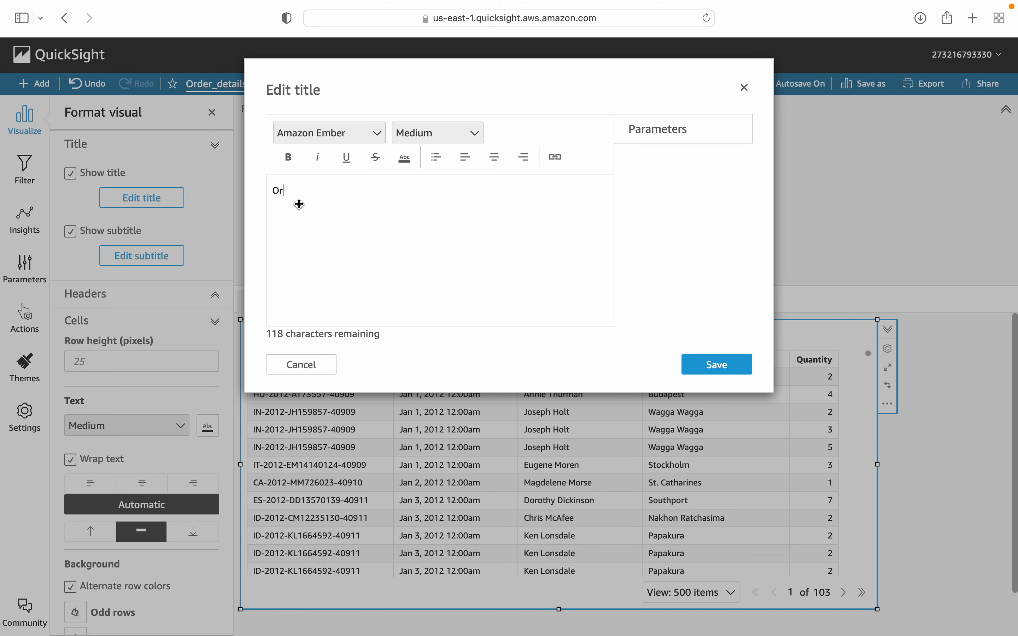
{"action": "type", "text": "der Deta"}
{"action": "type", "text": "ils"}
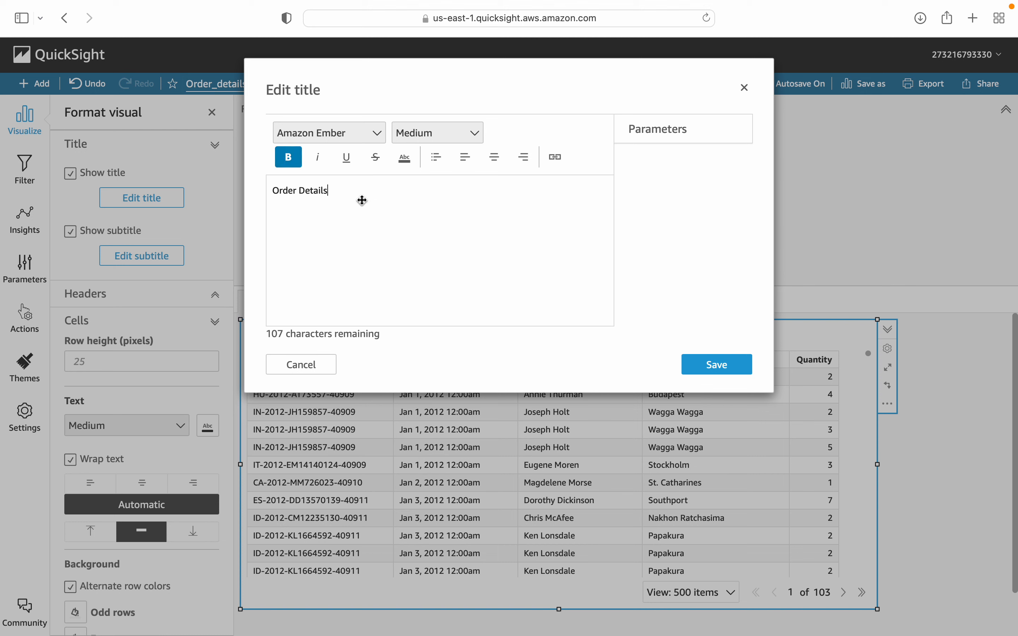
{"action": "left_click", "coordinate": [465, 134]}
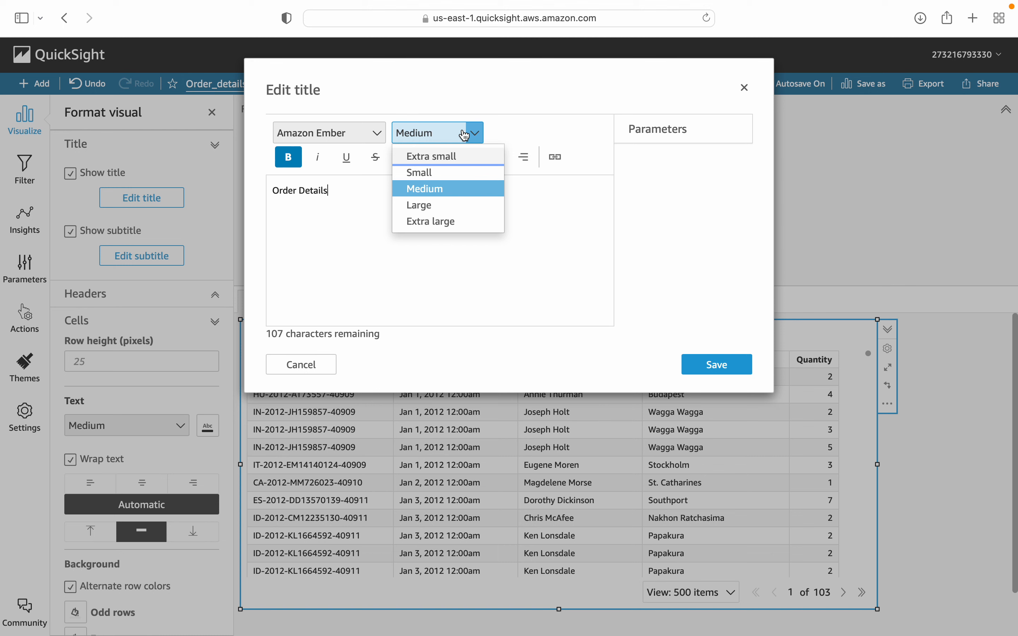
{"action": "left_click", "coordinate": [454, 222]}
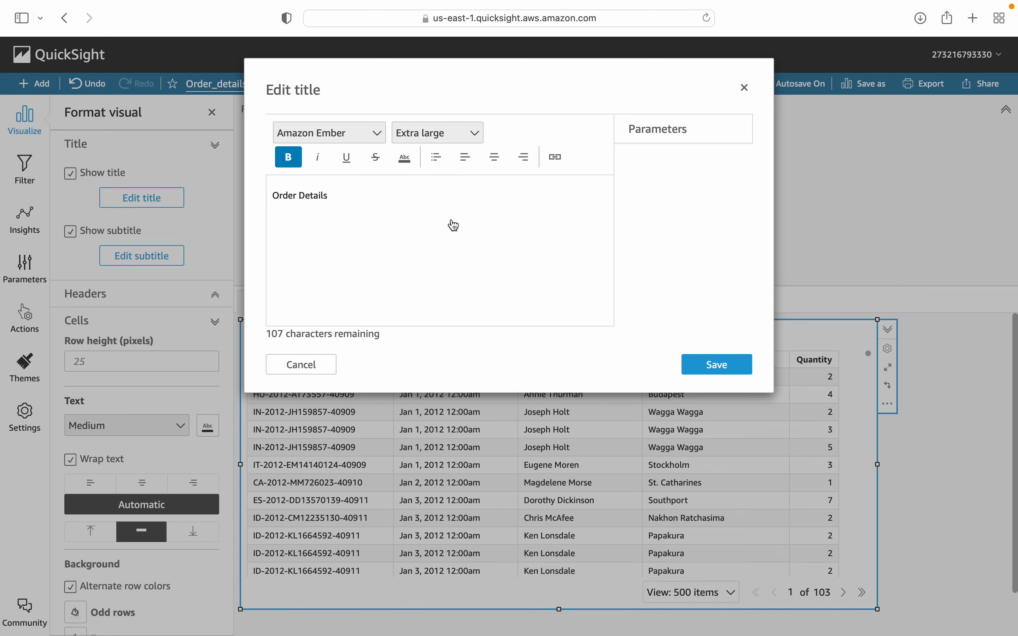
Step: Try the bullet and alignment options on the "Order Details" title and leave it centered in Amazon Ember
{"action": "left_click", "coordinate": [380, 135]}
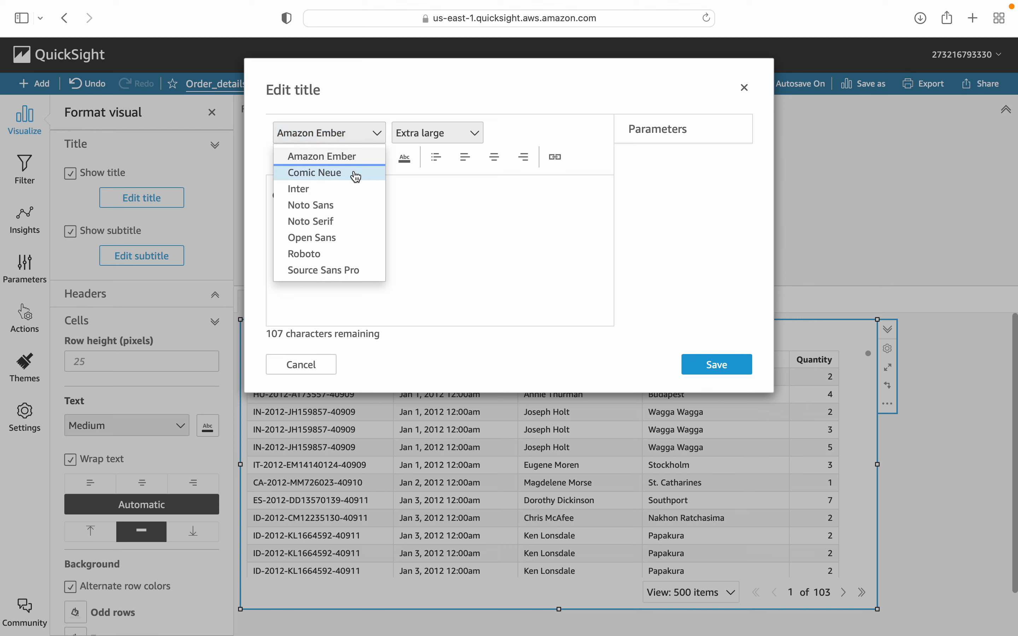
{"action": "left_click", "coordinate": [505, 291]}
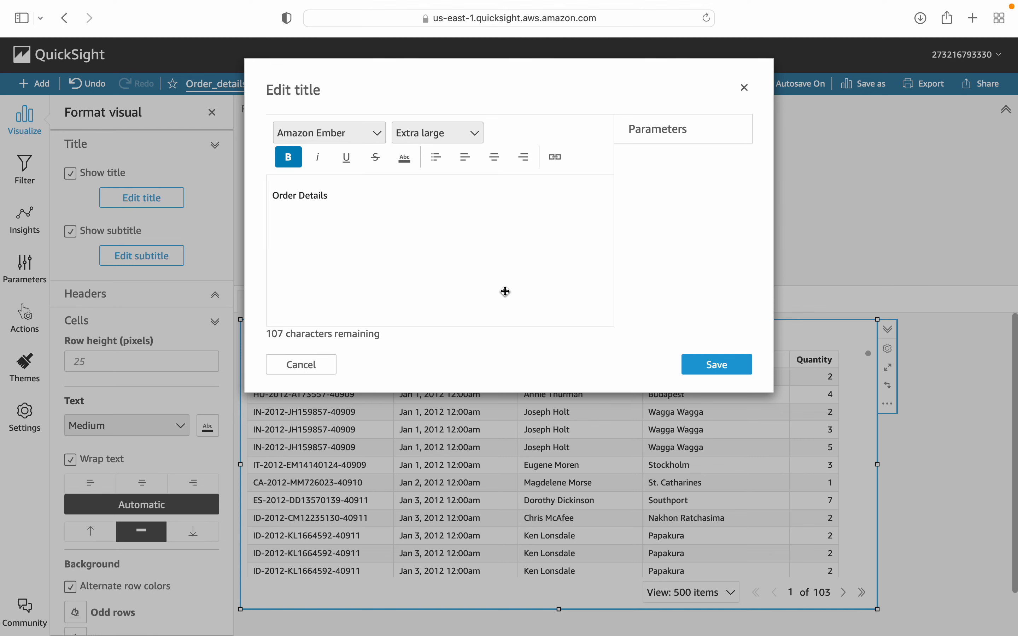
{"action": "left_click", "coordinate": [467, 170]}
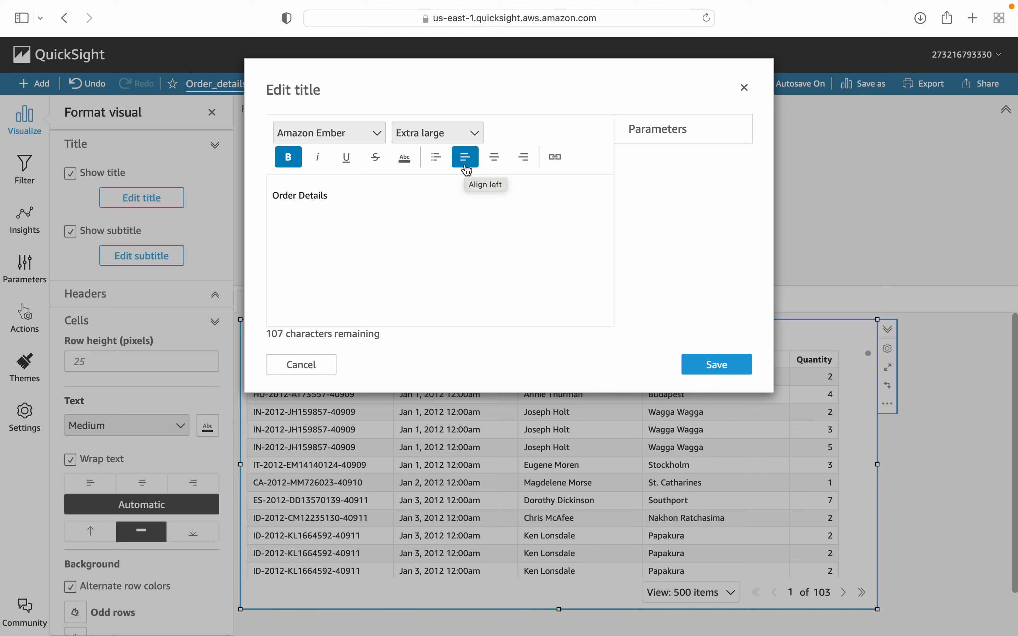
{"action": "left_click", "coordinate": [446, 168]}
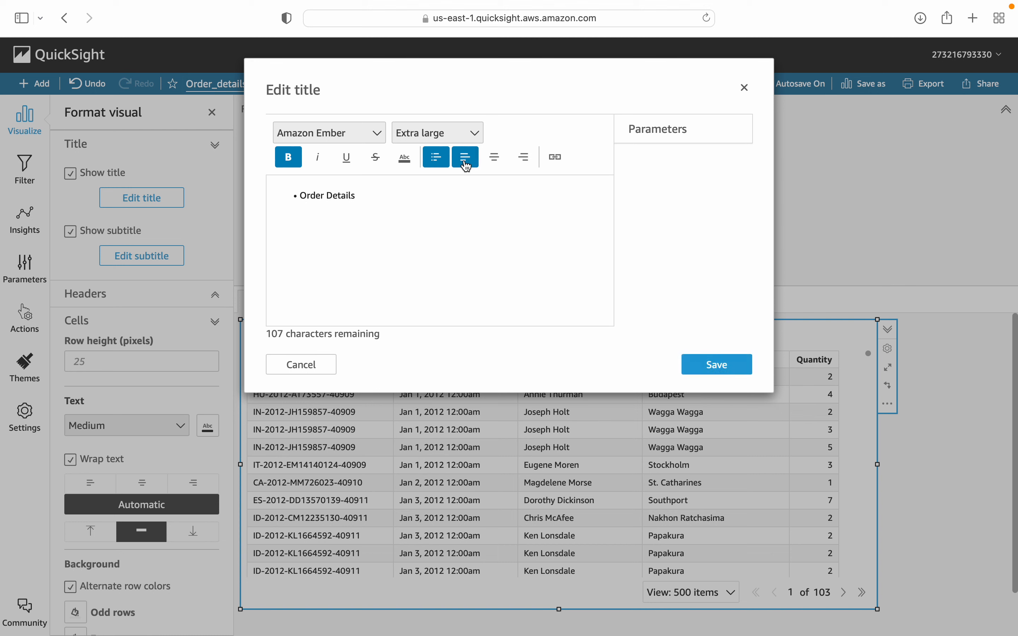
{"action": "left_click", "coordinate": [442, 161]}
{"action": "left_click", "coordinate": [494, 164]}
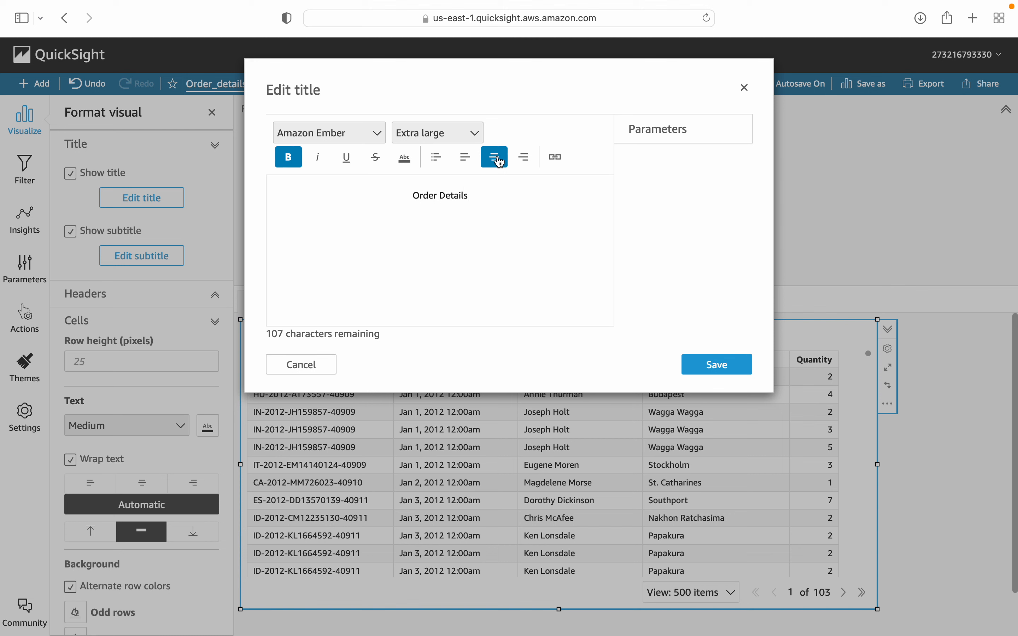
{"action": "left_click", "coordinate": [524, 157]}
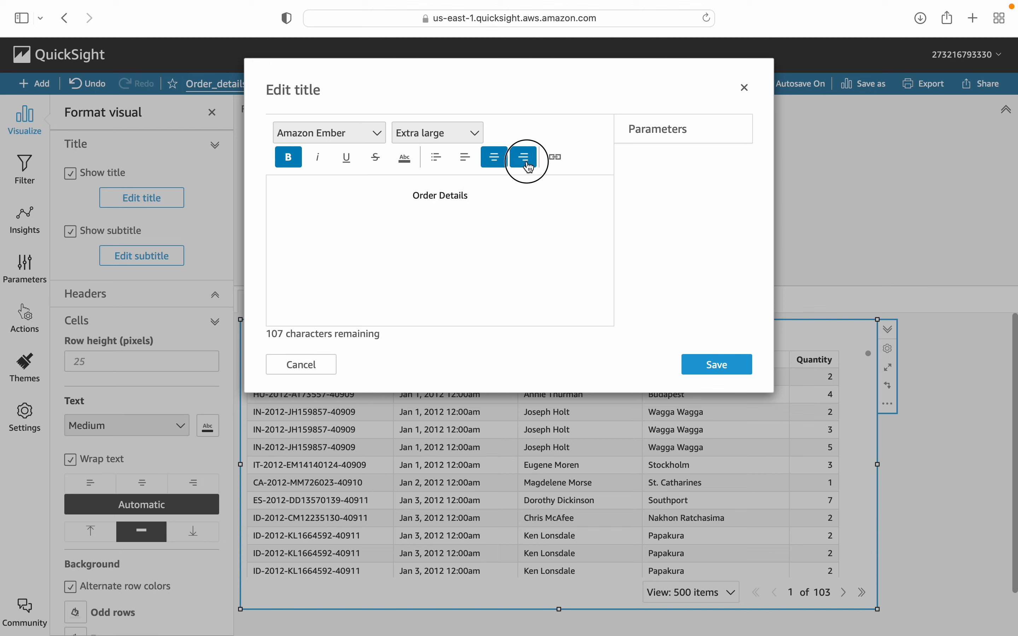
{"action": "left_click", "coordinate": [475, 165]}
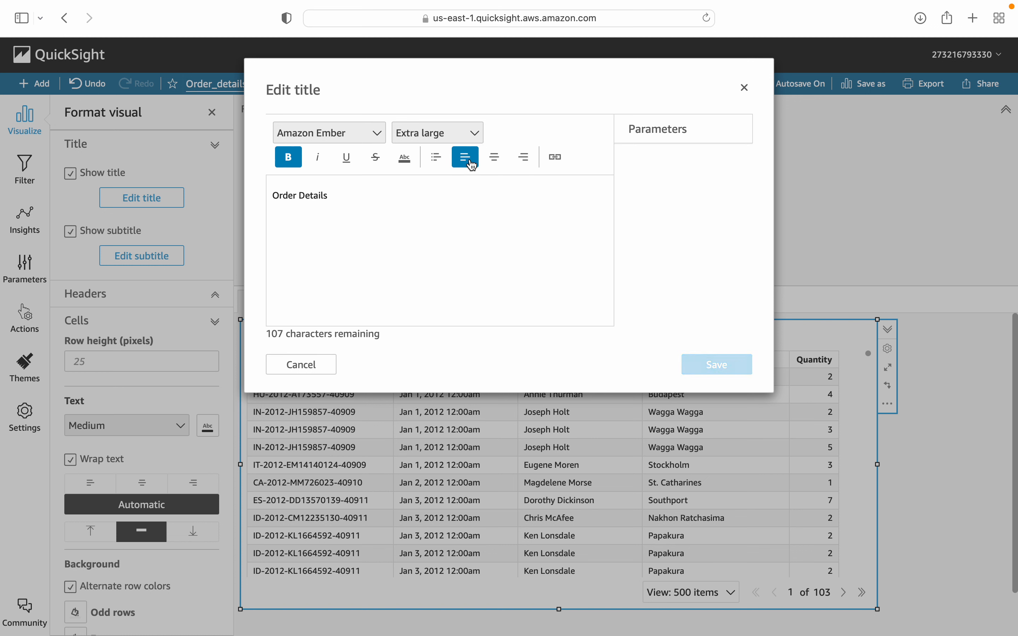
{"action": "left_click", "coordinate": [495, 164]}
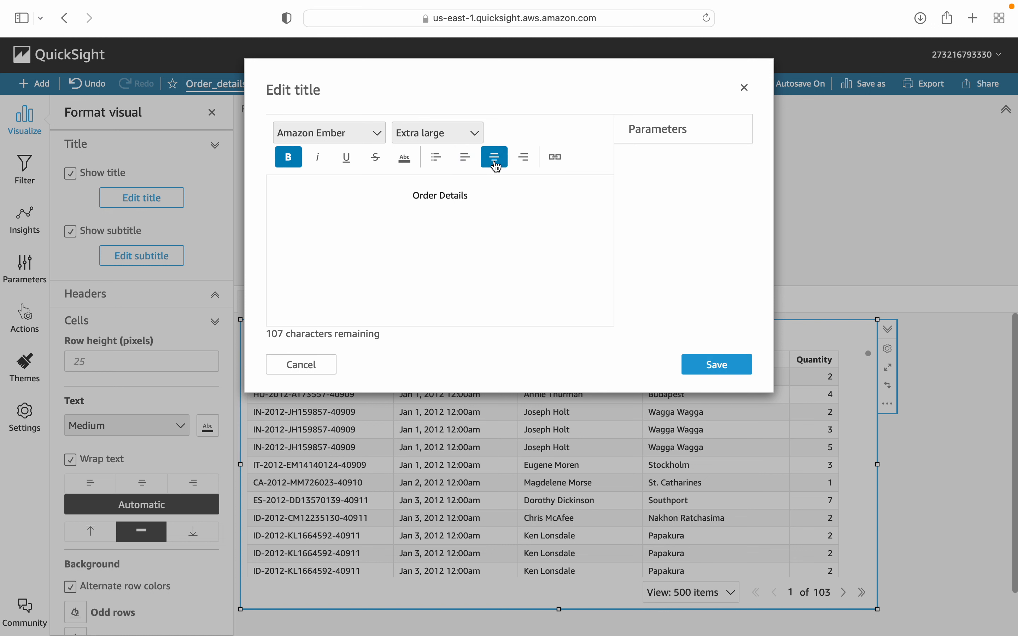
Step: Set the title's text color to teal #1CADC4 and save the edited title
{"action": "left_click", "coordinate": [405, 158]}
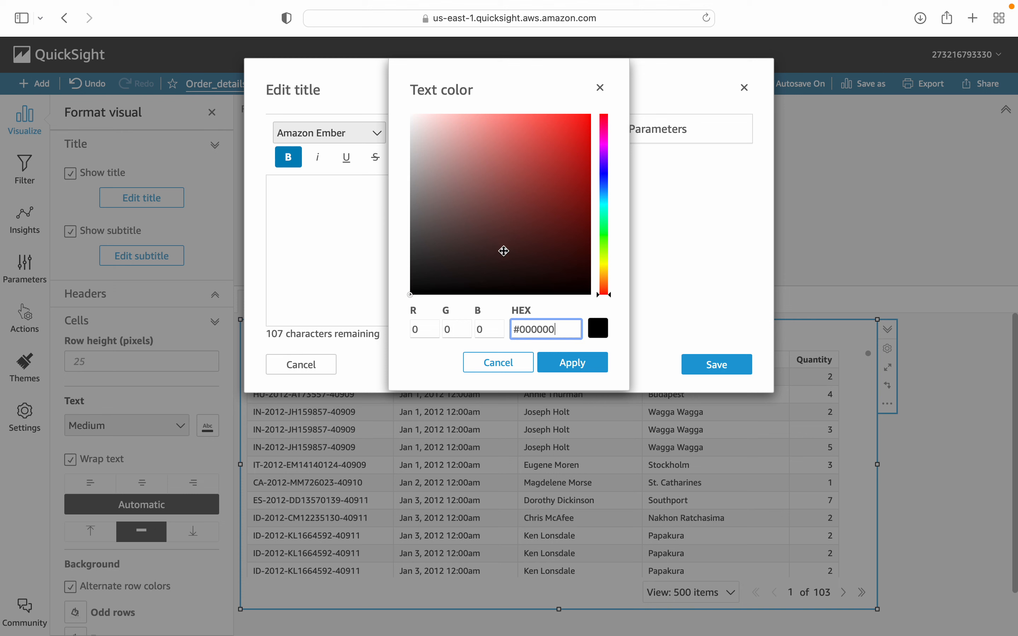
{"action": "left_click", "coordinate": [607, 151]}
{"action": "left_click_drag", "start_coordinate": [607, 151], "coordinate": [605, 199]}
{"action": "left_click", "coordinate": [565, 156]}
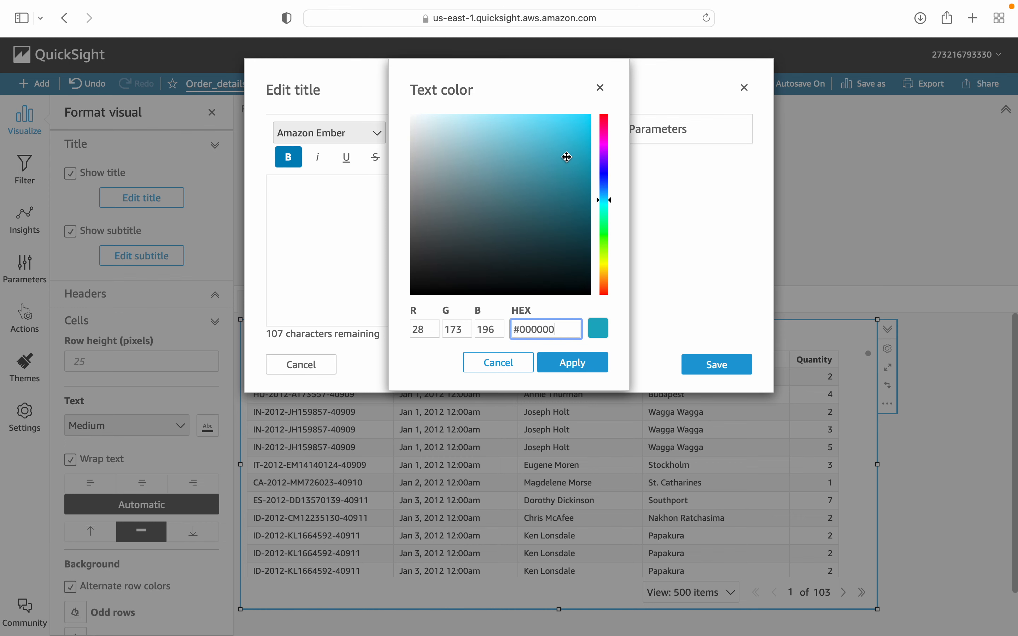
{"action": "left_click", "coordinate": [580, 370]}
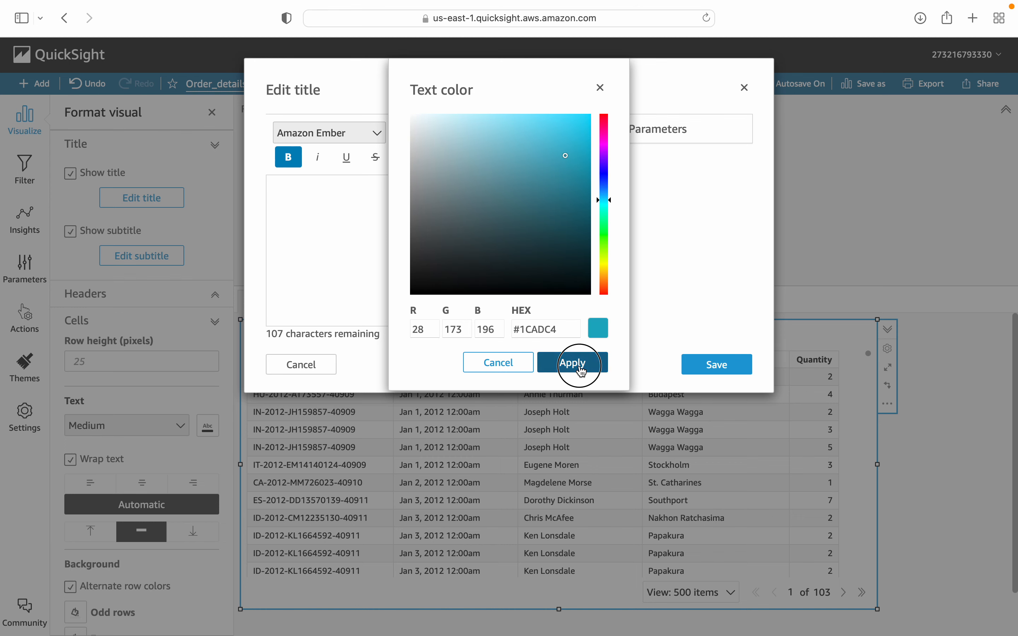
{"action": "left_click", "coordinate": [696, 367]}
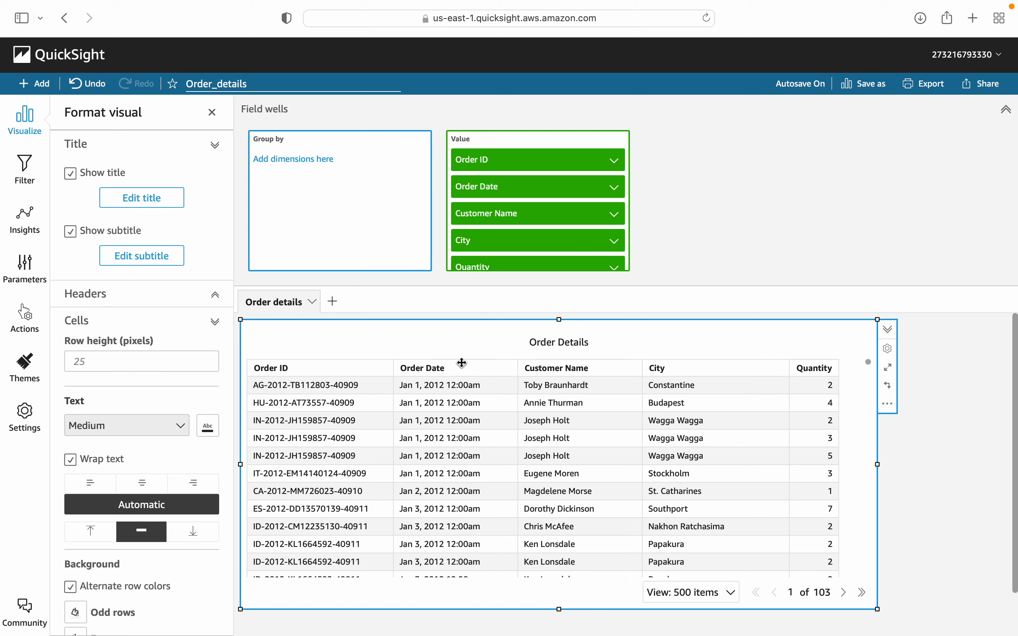
Step: Enter "Order details with customer name" as the table visual's subtitle text
{"action": "left_click", "coordinate": [574, 341]}
{"action": "left_click", "coordinate": [114, 263]}
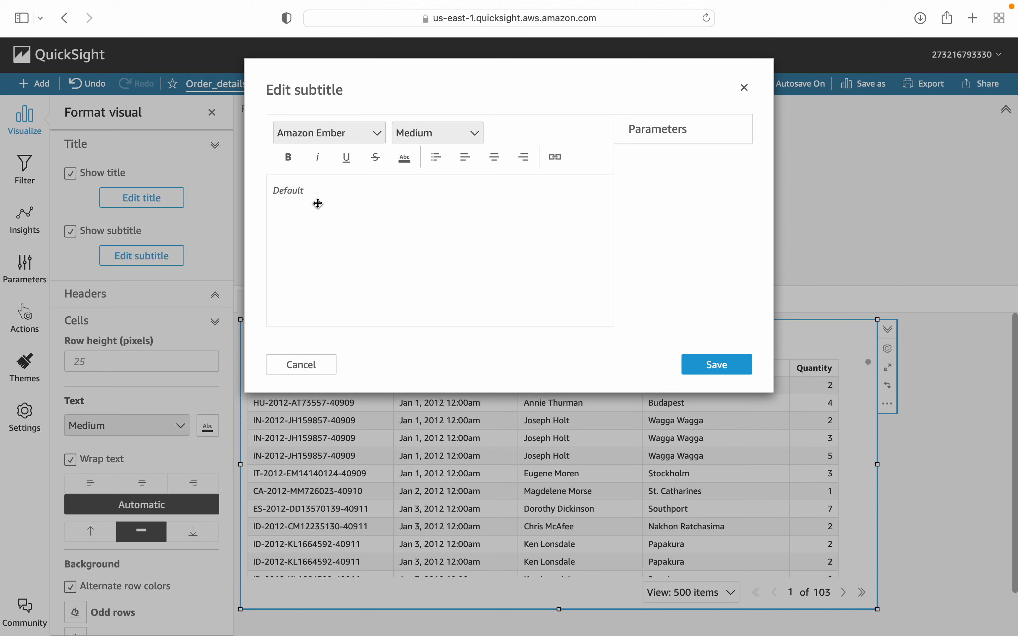
{"action": "type", "text": "Oder"}
{"action": "key", "text": "BackSpace"}
{"action": "key", "text": "BackSpace"}
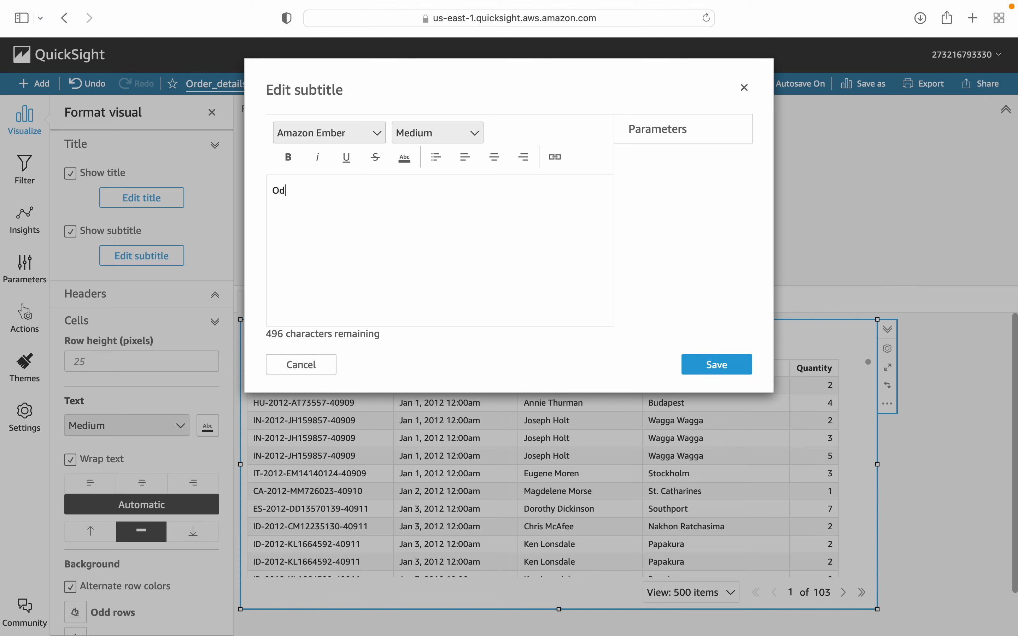
{"action": "type", "text": "d"}
{"action": "key", "text": "BackSpace"}
{"action": "key", "text": "BackSpace"}
{"action": "type", "text": "rder details"}
{"action": "type", "text": "with customer Name"}
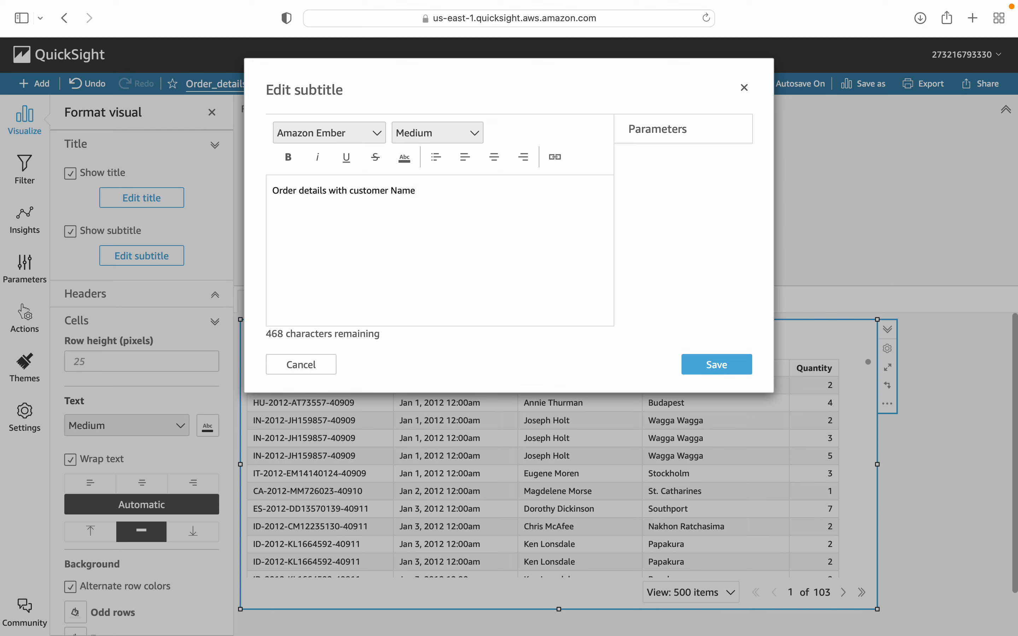
{"action": "key", "text": "Left"}
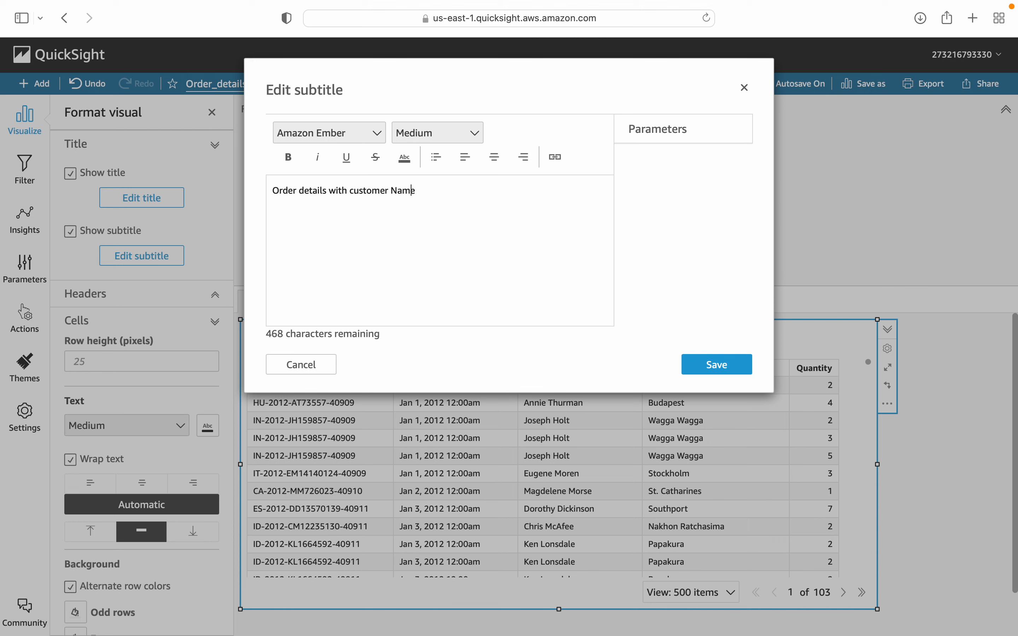
{"action": "key", "text": "BackSpace"}
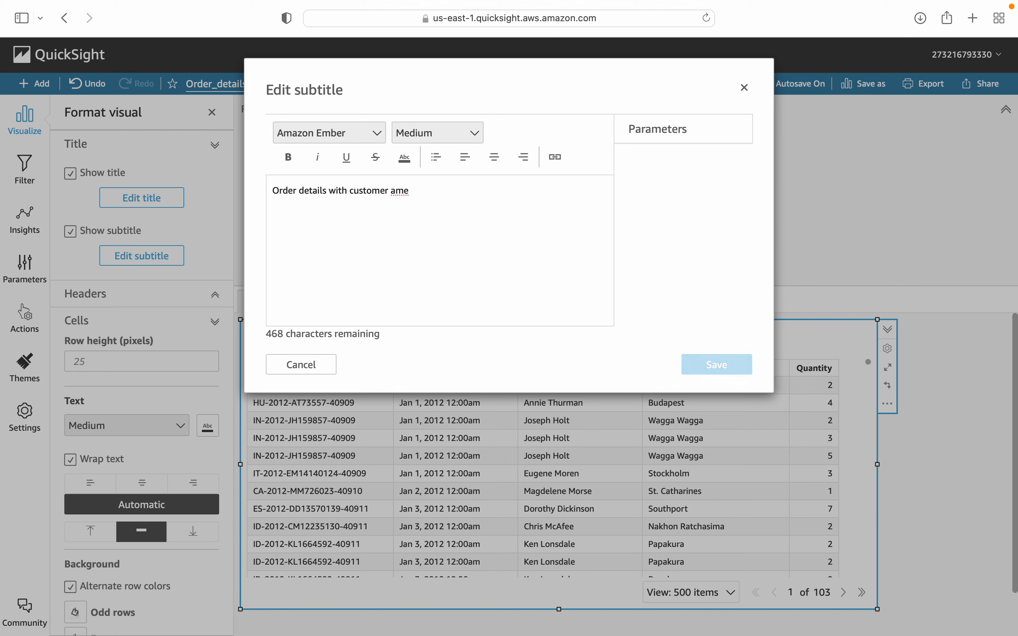
{"action": "type", "text": "n"}
Step: Center the subtitle text and save the edited subtitle
{"action": "left_click", "coordinate": [471, 164]}
{"action": "left_click", "coordinate": [495, 157]}
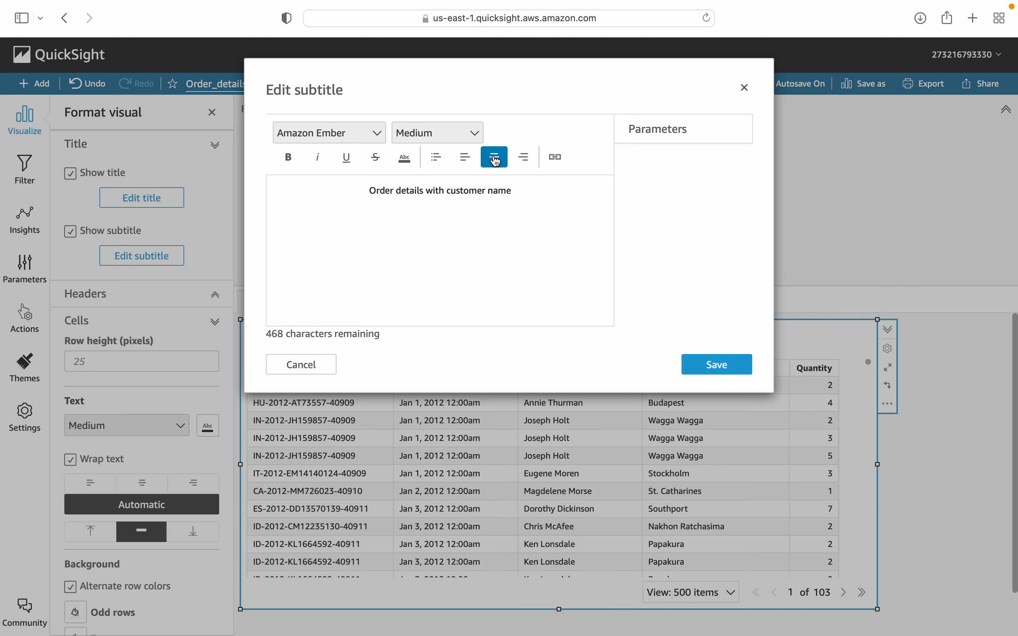
{"action": "left_click", "coordinate": [698, 367]}
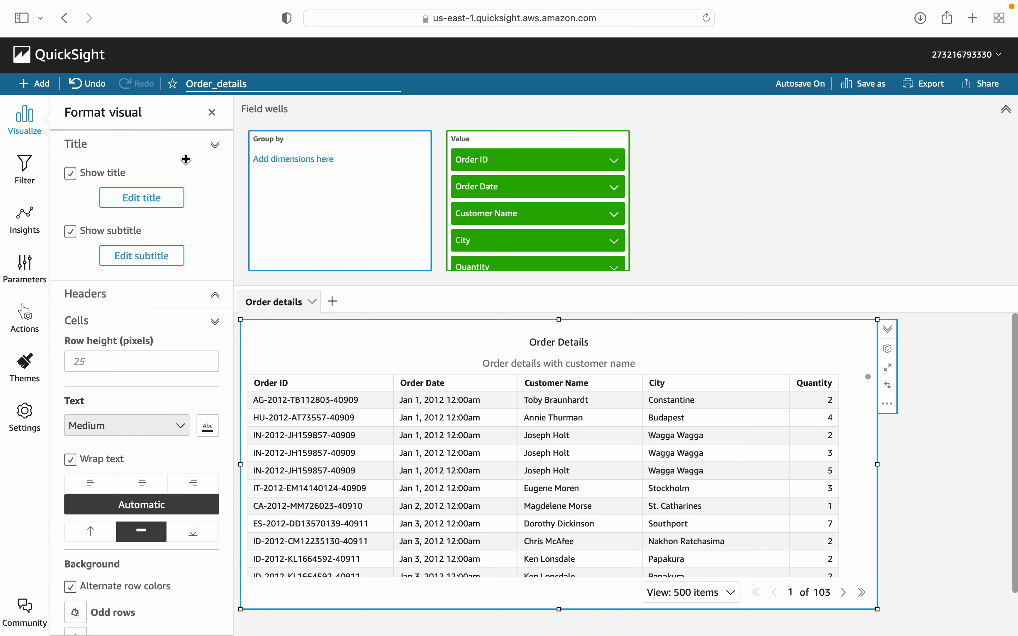
Step: Hide and restore the table's column headers, and set the header row height to 40 pixels
{"action": "left_click", "coordinate": [215, 148]}
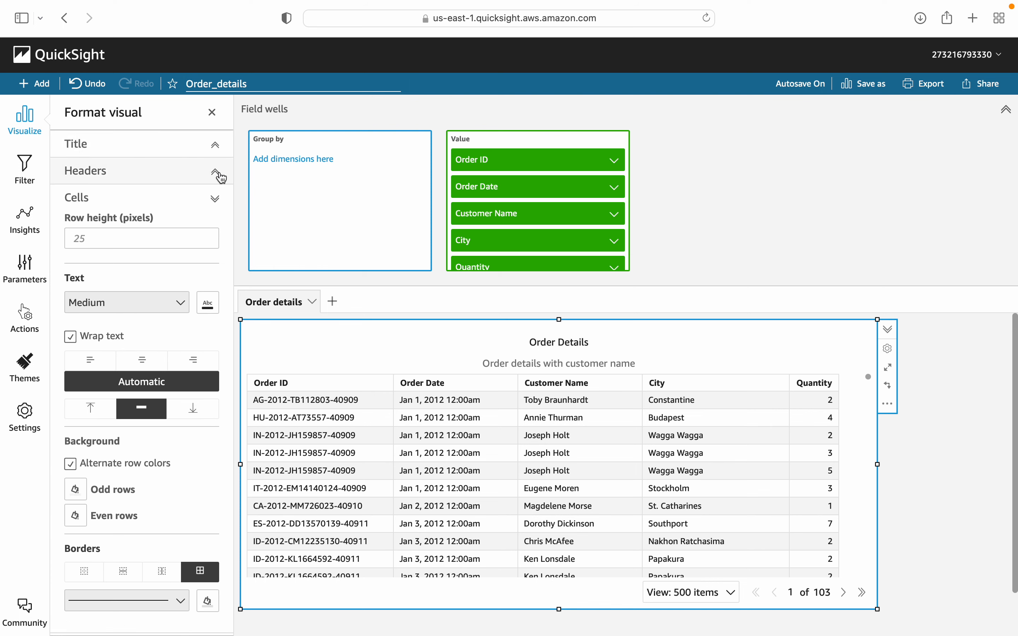
{"action": "left_click", "coordinate": [216, 174]}
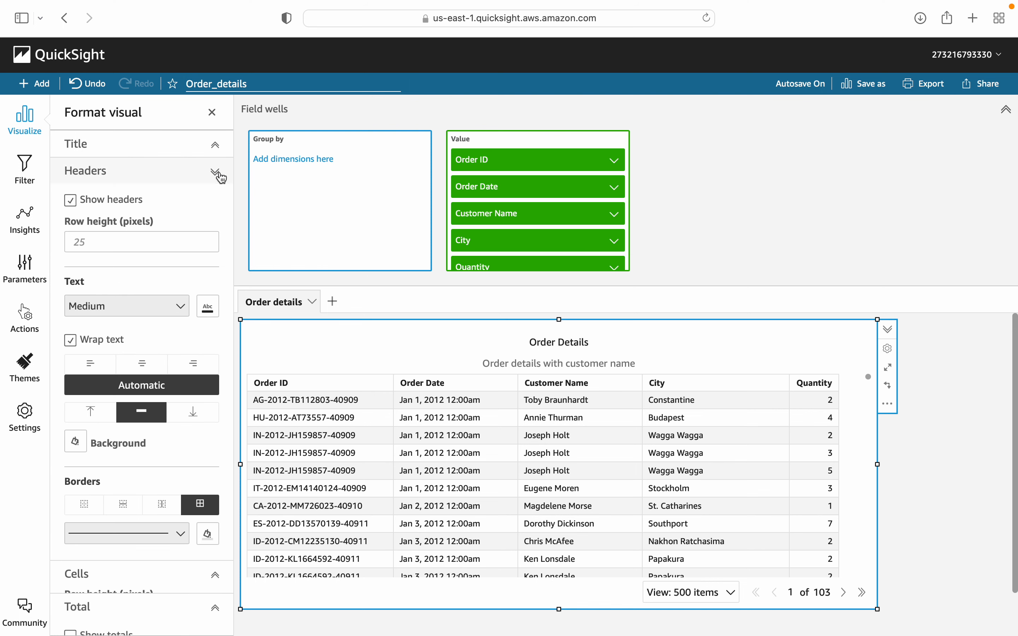
{"action": "left_click", "coordinate": [110, 246]}
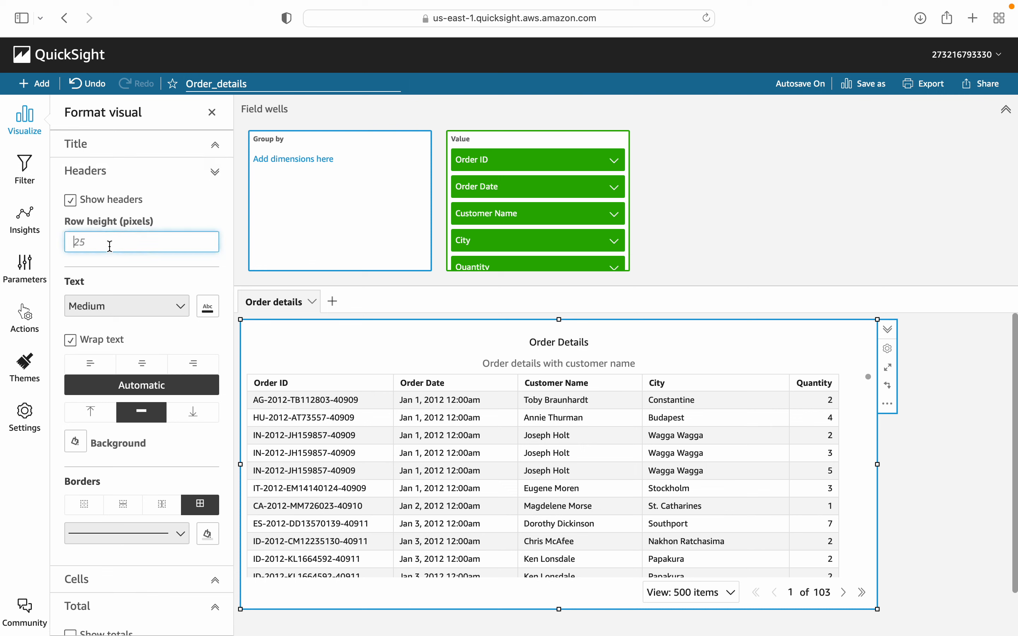
{"action": "left_click", "coordinate": [71, 201]}
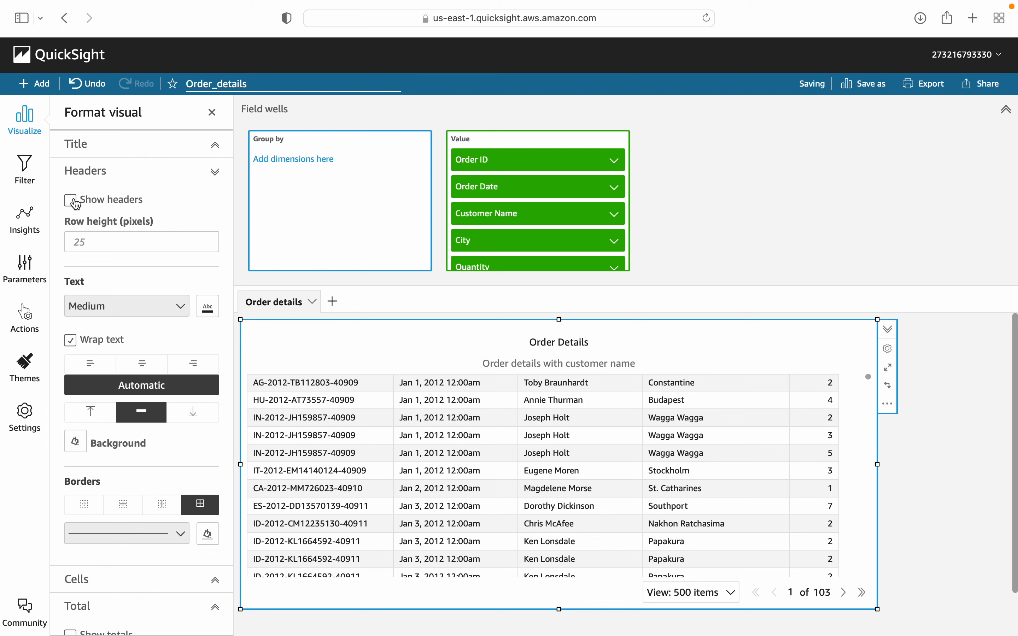
{"action": "left_click", "coordinate": [72, 201]}
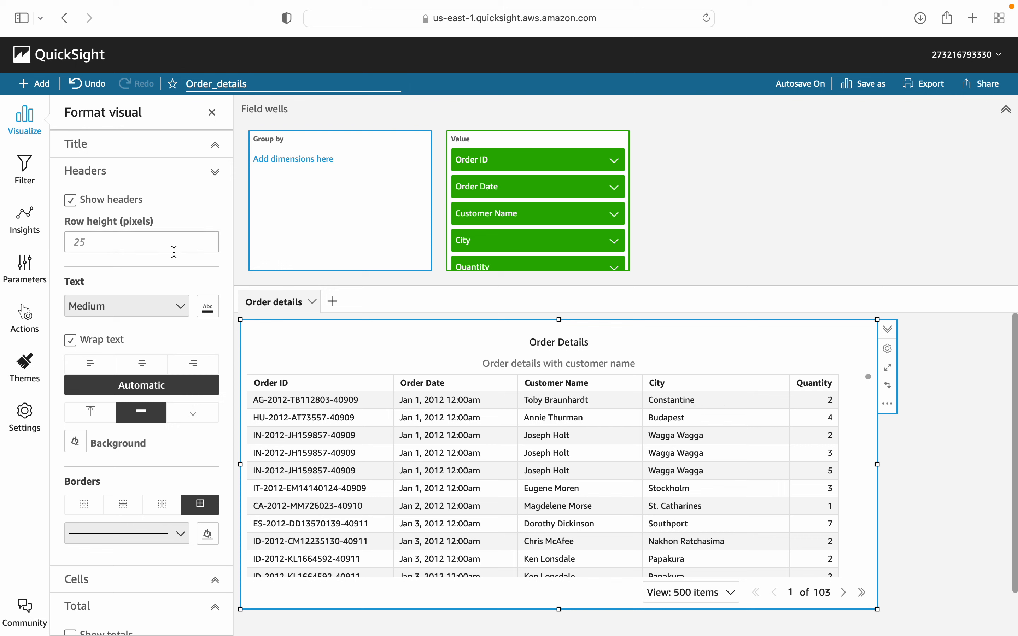
{"action": "left_click", "coordinate": [124, 237]}
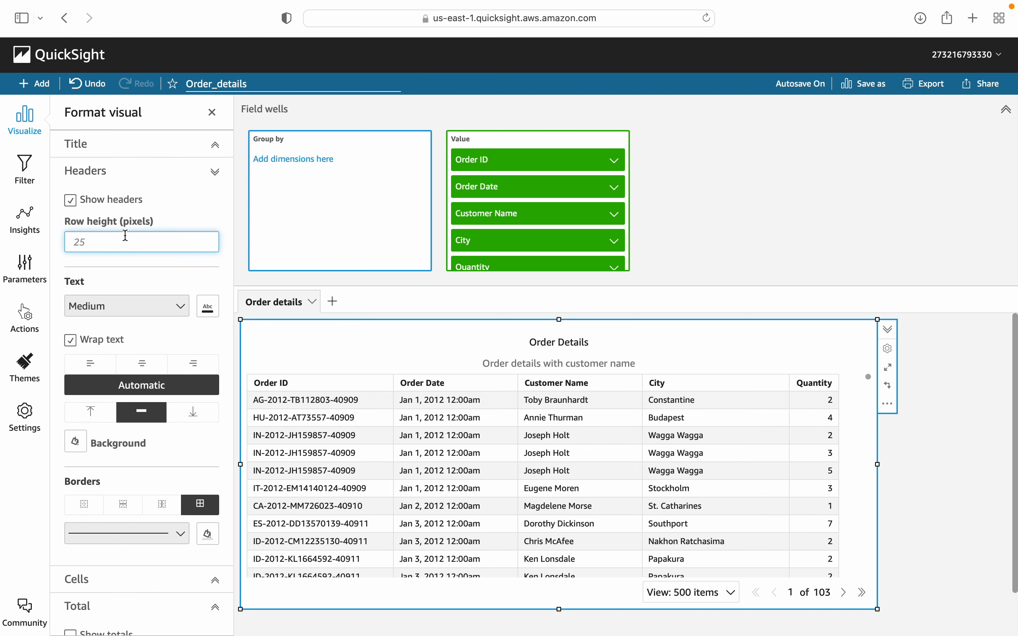
{"action": "type", "text": "40"}
{"action": "left_click", "coordinate": [378, 373]}
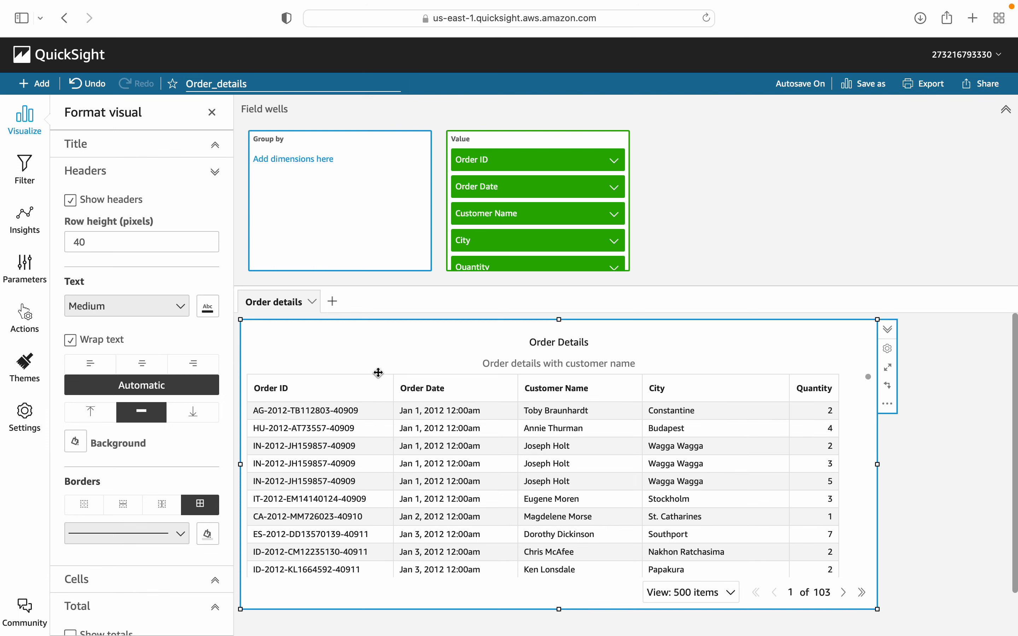
Step: Set the table's header text to Extra large and center it horizontally
{"action": "left_click", "coordinate": [176, 305]}
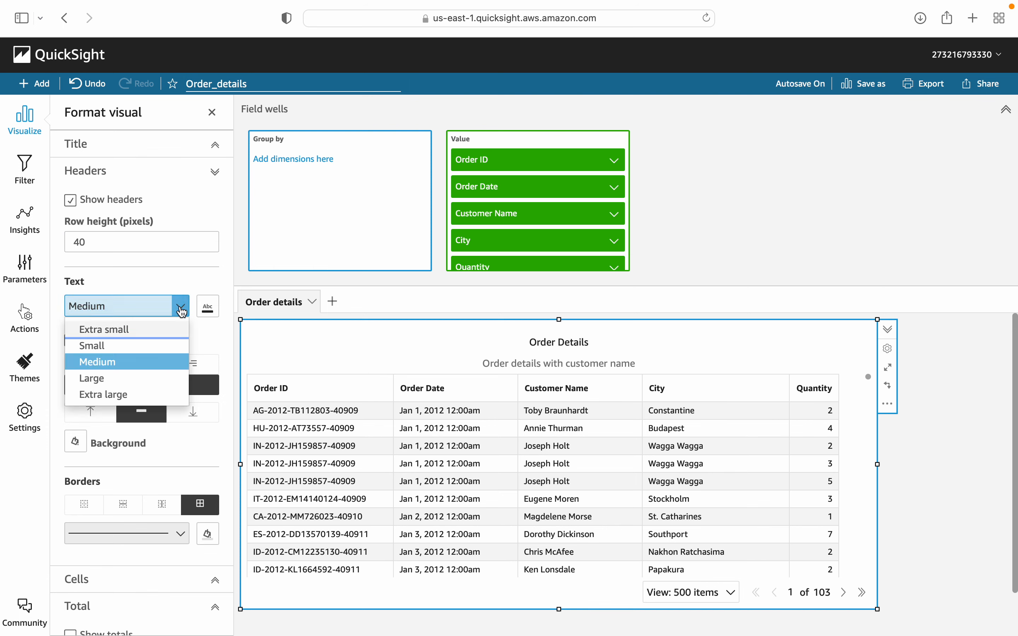
{"action": "left_click", "coordinate": [114, 395]}
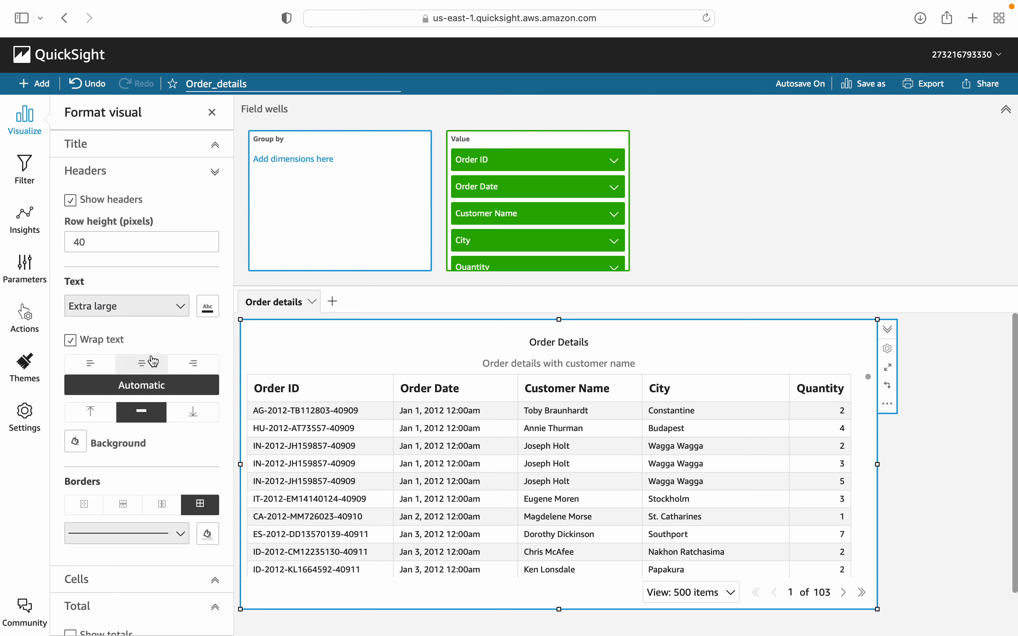
{"action": "left_click", "coordinate": [142, 364]}
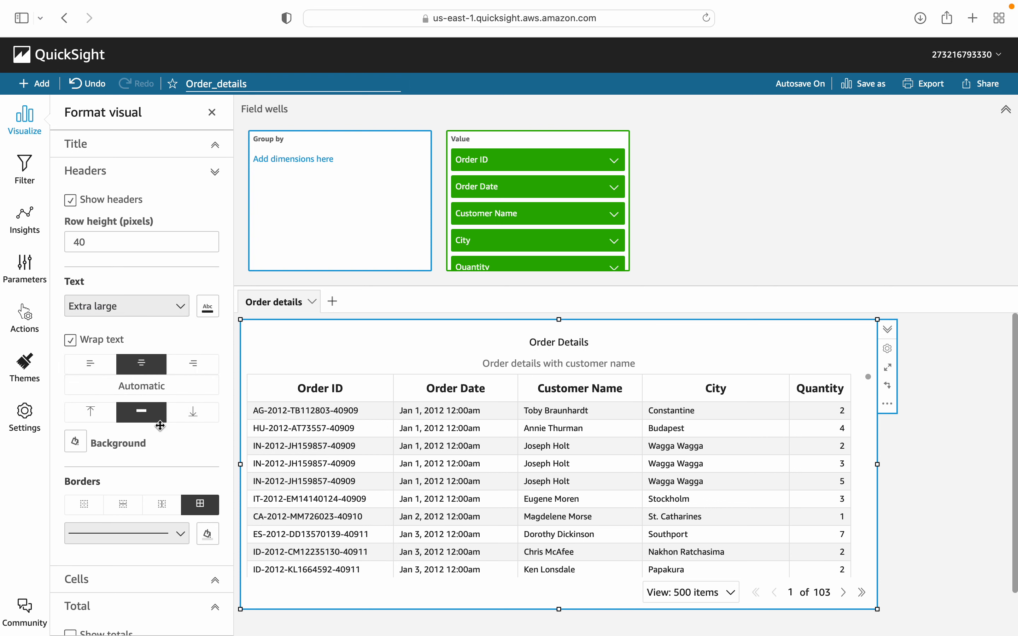
Step: Try right and left alignment on the table's header text, and restore center alignment
{"action": "left_click", "coordinate": [203, 367]}
{"action": "left_click", "coordinate": [90, 364]}
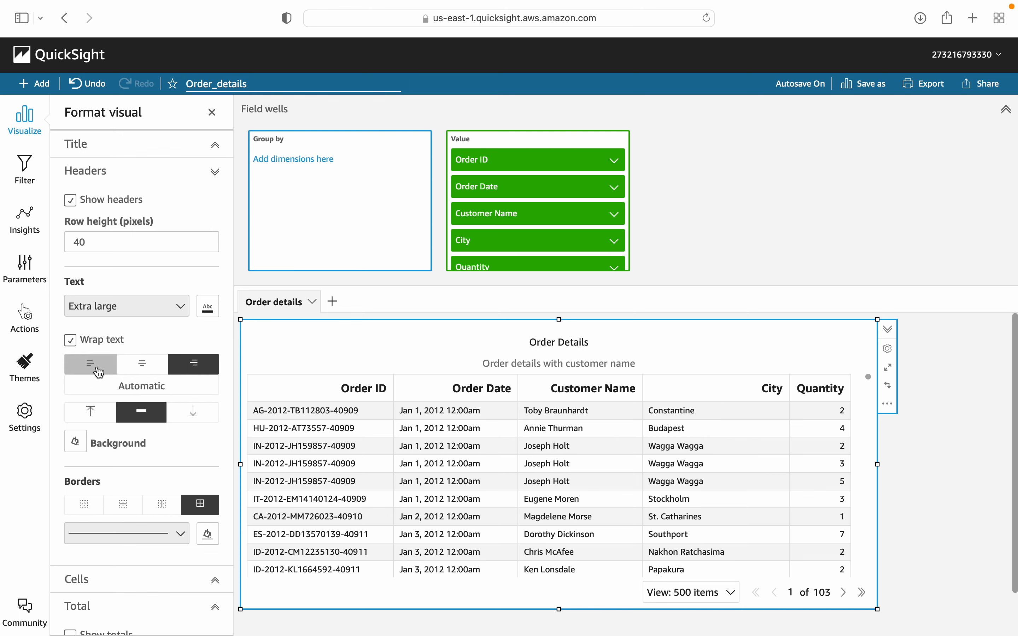
{"action": "left_click", "coordinate": [142, 364]}
Step: Color the table's header text red and fill the header background with light lavender
{"action": "left_click", "coordinate": [208, 307]}
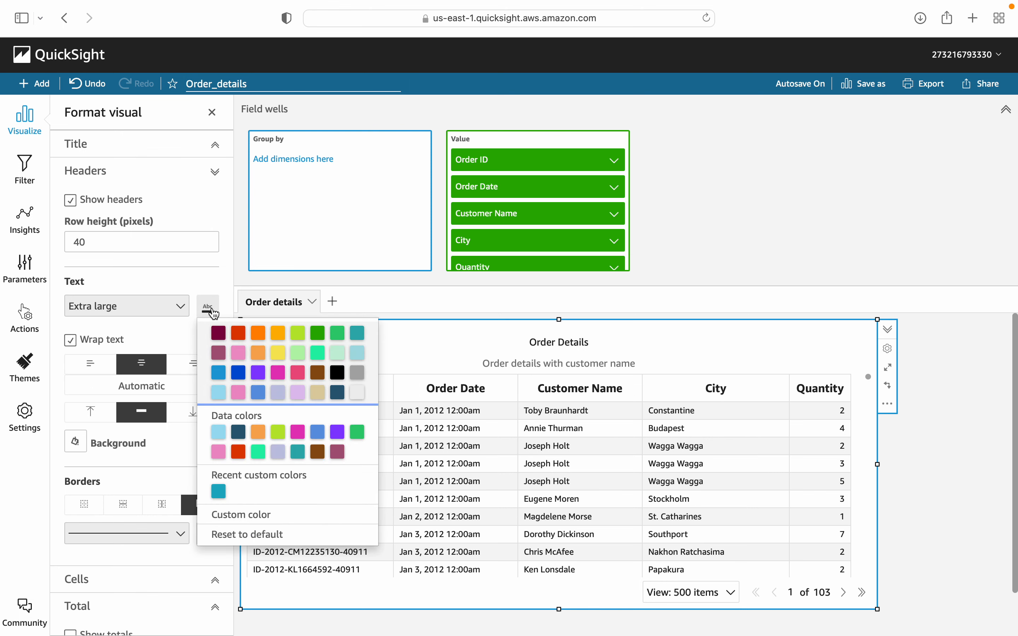
{"action": "left_click", "coordinate": [239, 334]}
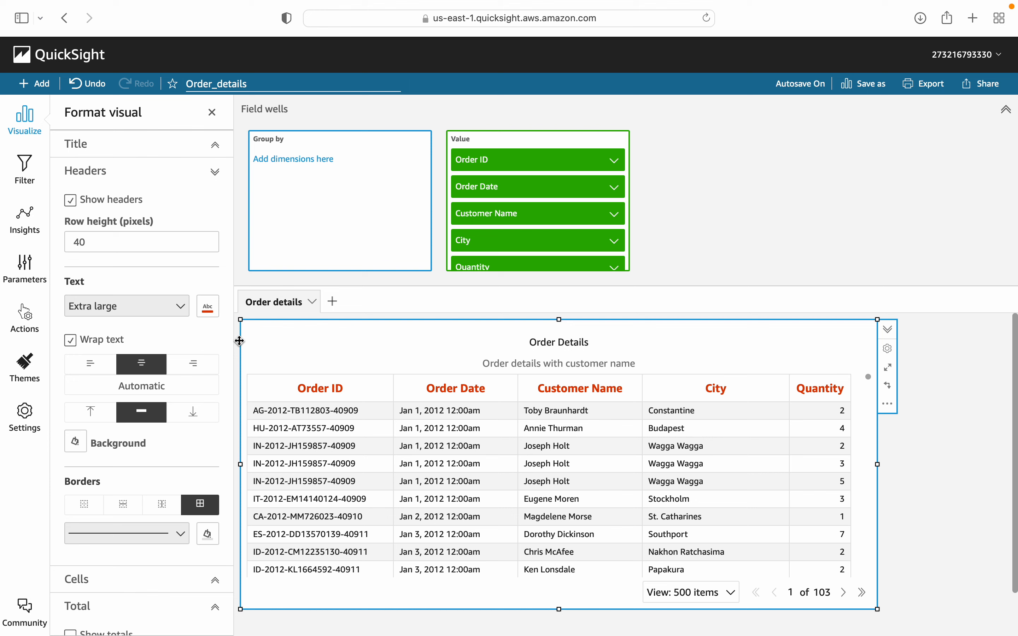
{"action": "left_click", "coordinate": [76, 442]}
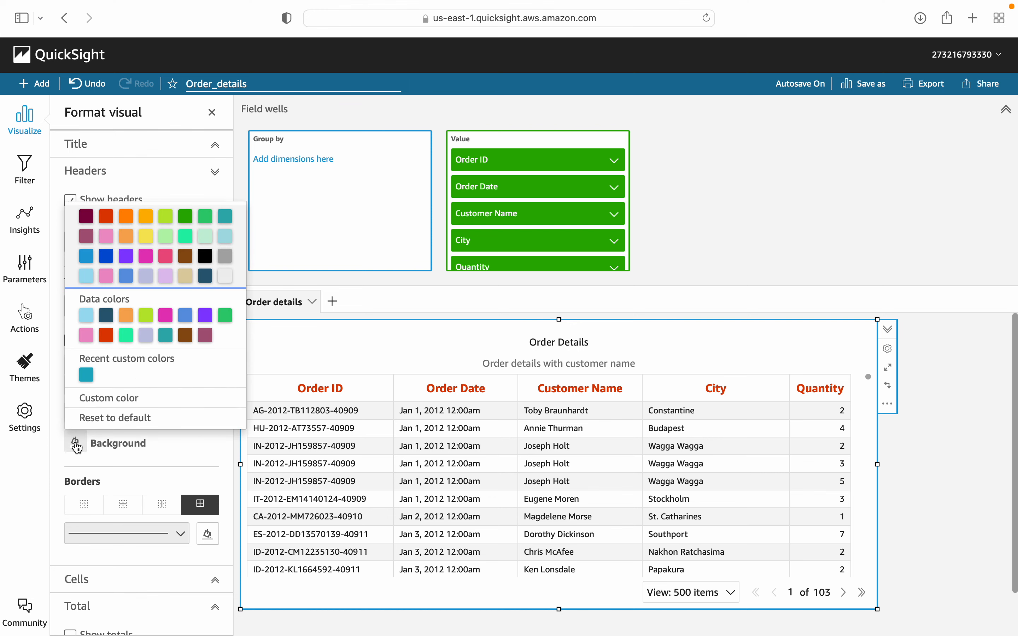
{"action": "left_click", "coordinate": [146, 335]}
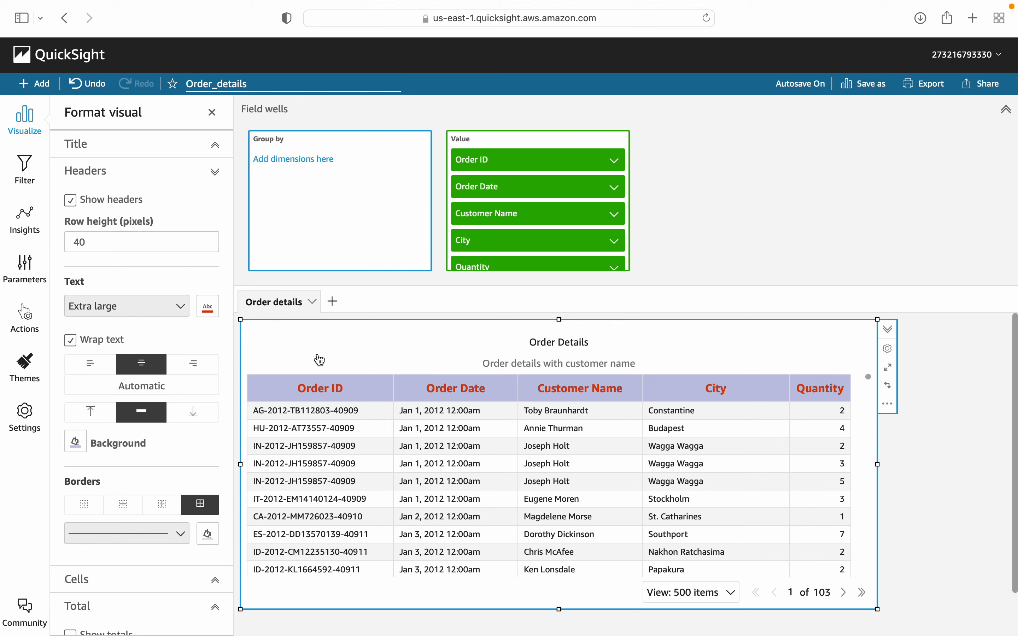
Step: Set the header borders to the thickest line style and color them blue
{"action": "left_click", "coordinate": [182, 534]}
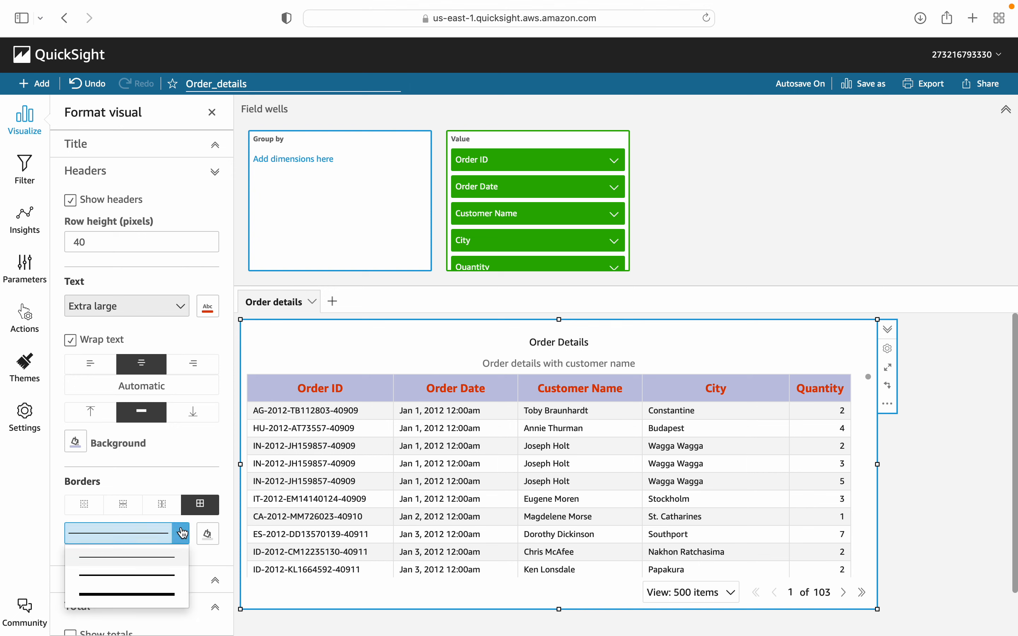
{"action": "left_click", "coordinate": [156, 594]}
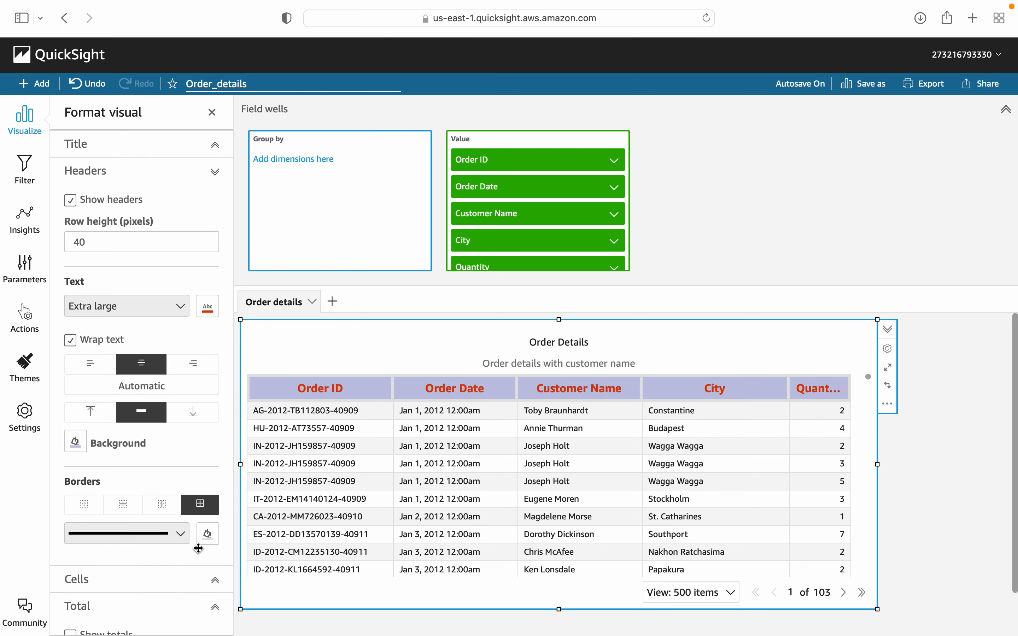
{"action": "left_click", "coordinate": [208, 534]}
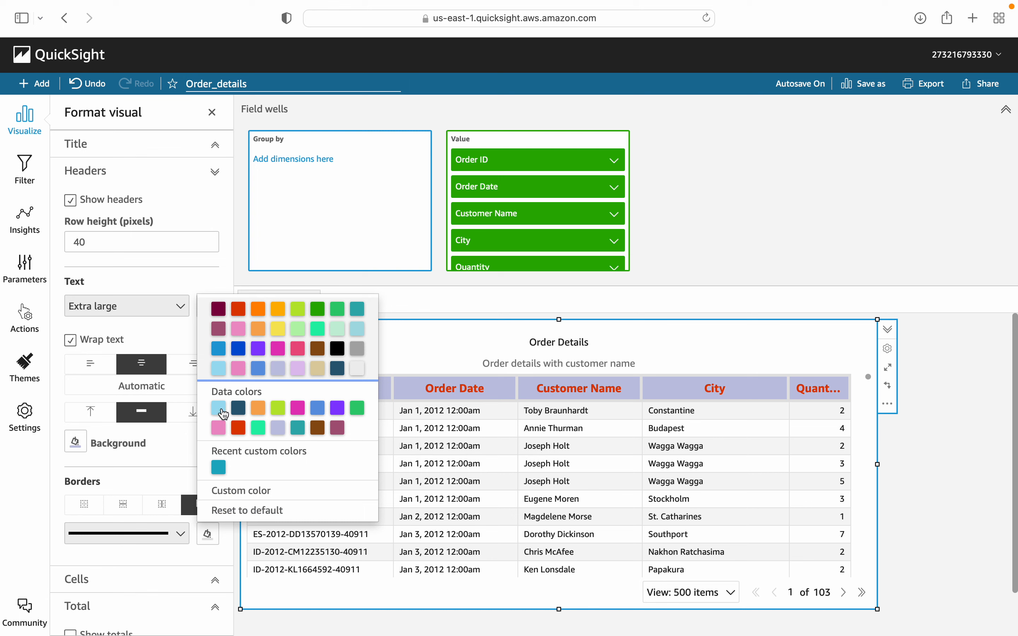
{"action": "left_click", "coordinate": [239, 349]}
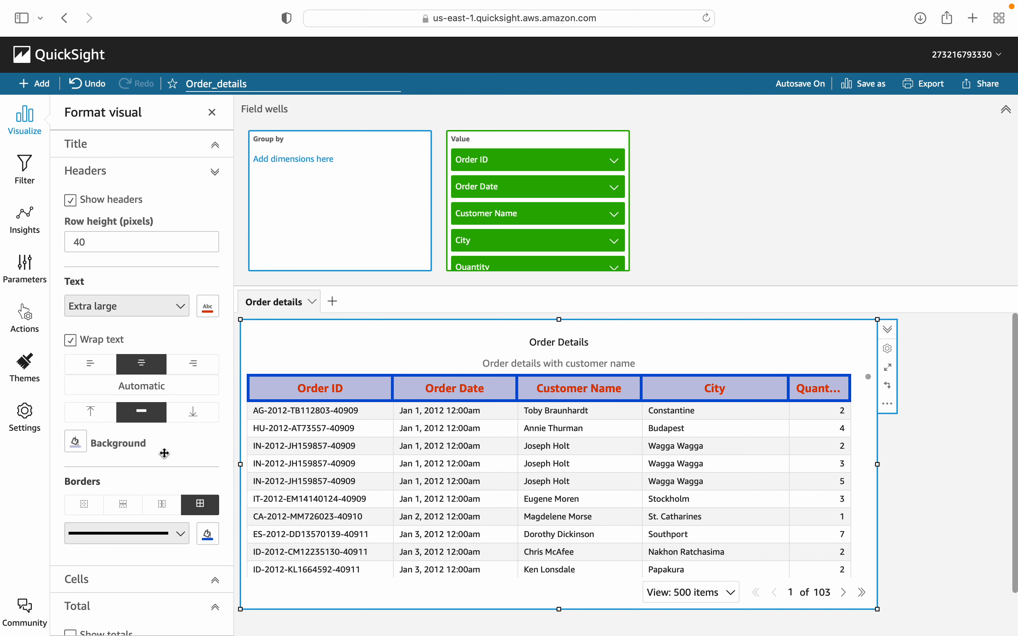
Step: Set the table cells' row height to 30 pixels and their text size to Small
{"action": "scroll", "coordinate": [131, 481], "scroll_direction": "down", "scroll_amount": 3}
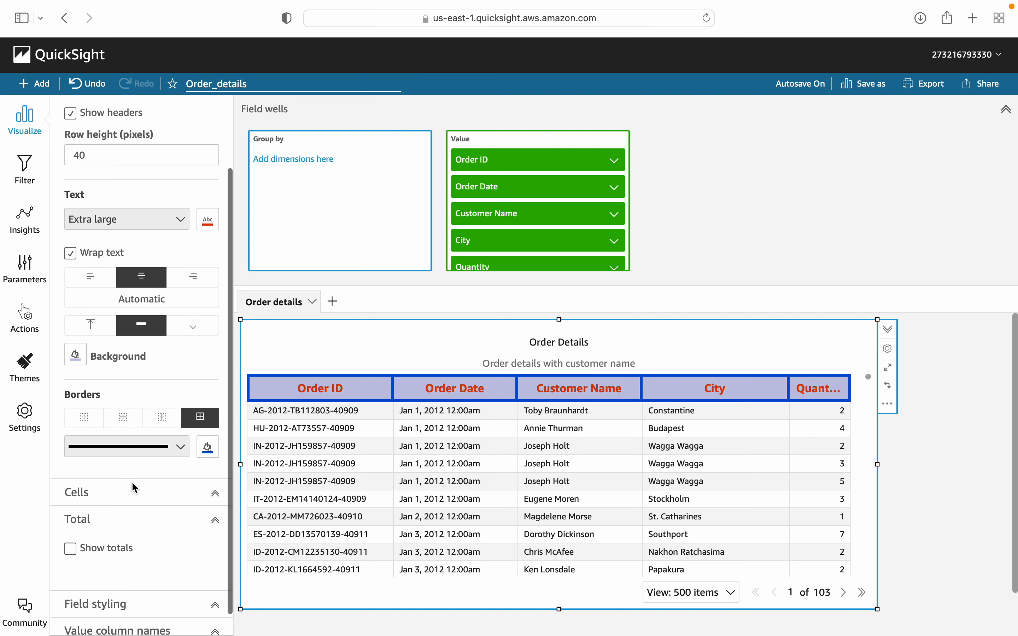
{"action": "left_click", "coordinate": [213, 496]}
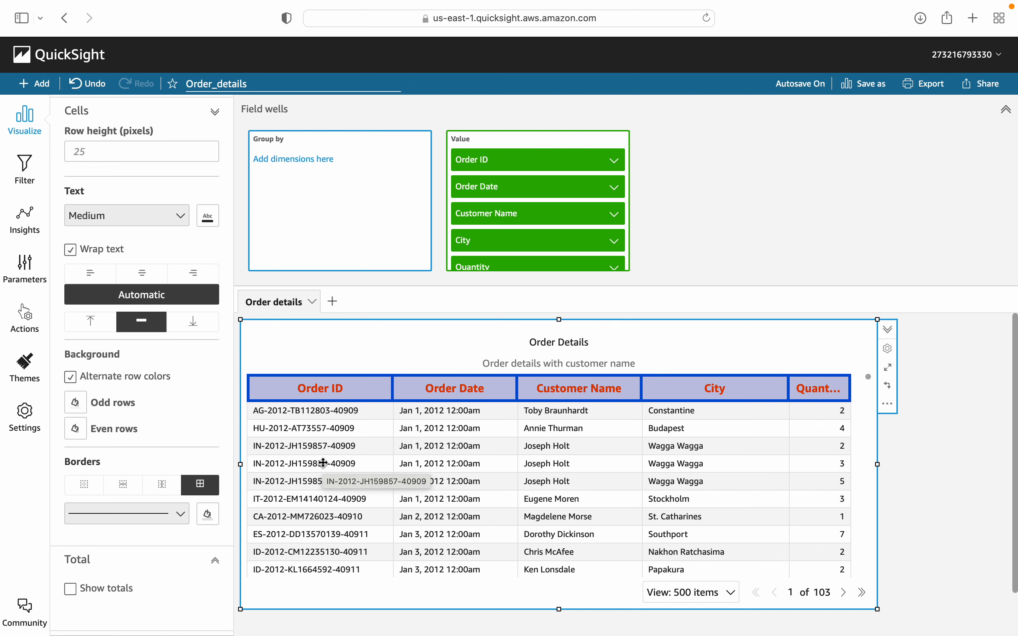
{"action": "left_click", "coordinate": [115, 150]}
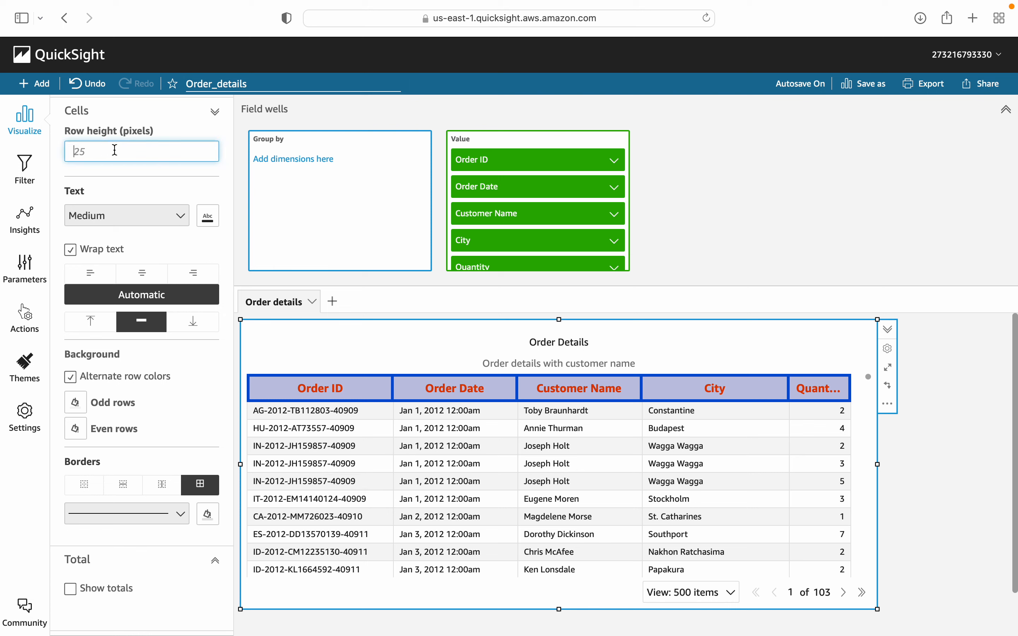
{"action": "type", "text": "30"}
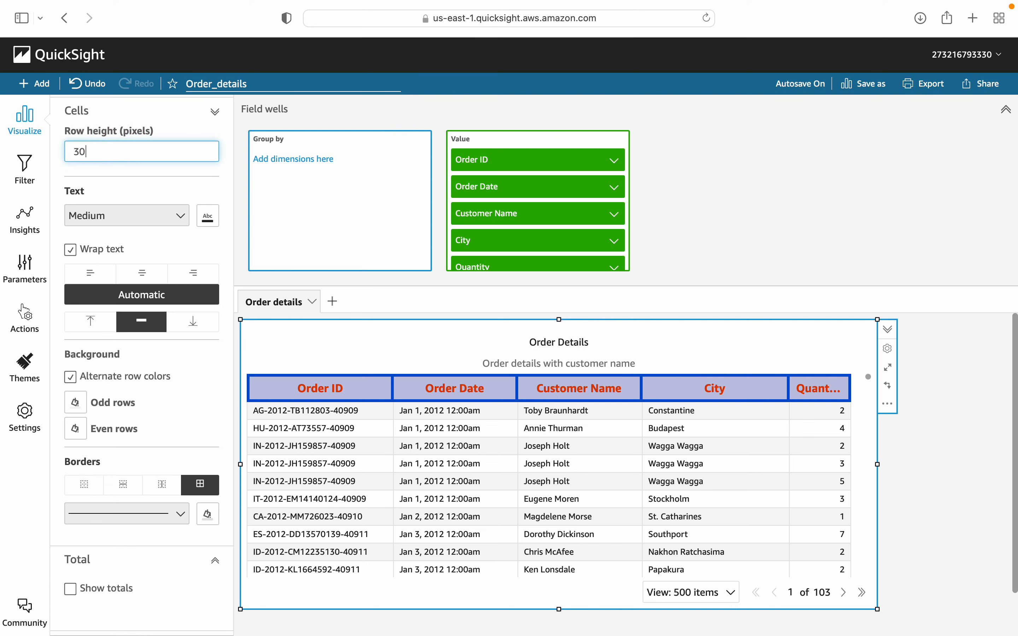
{"action": "left_click", "coordinate": [72, 252]}
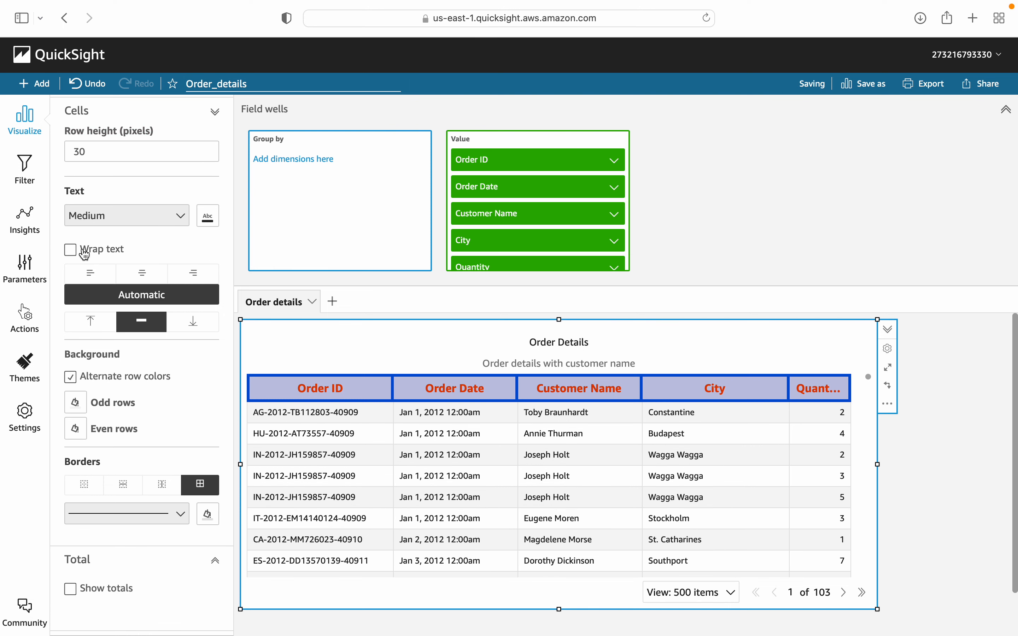
{"action": "left_click", "coordinate": [122, 217]}
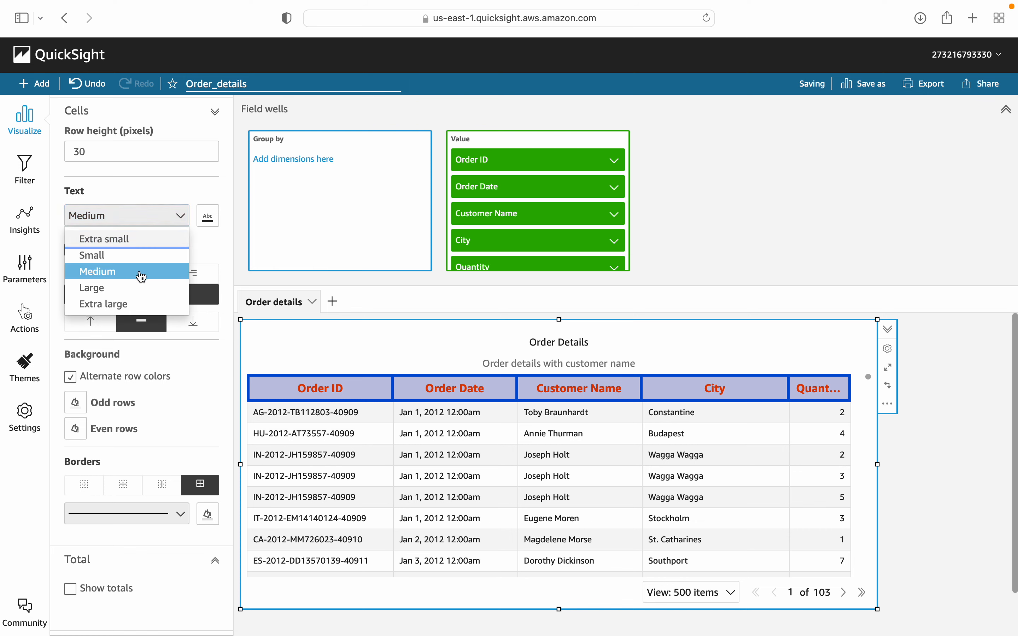
{"action": "left_click", "coordinate": [135, 257]}
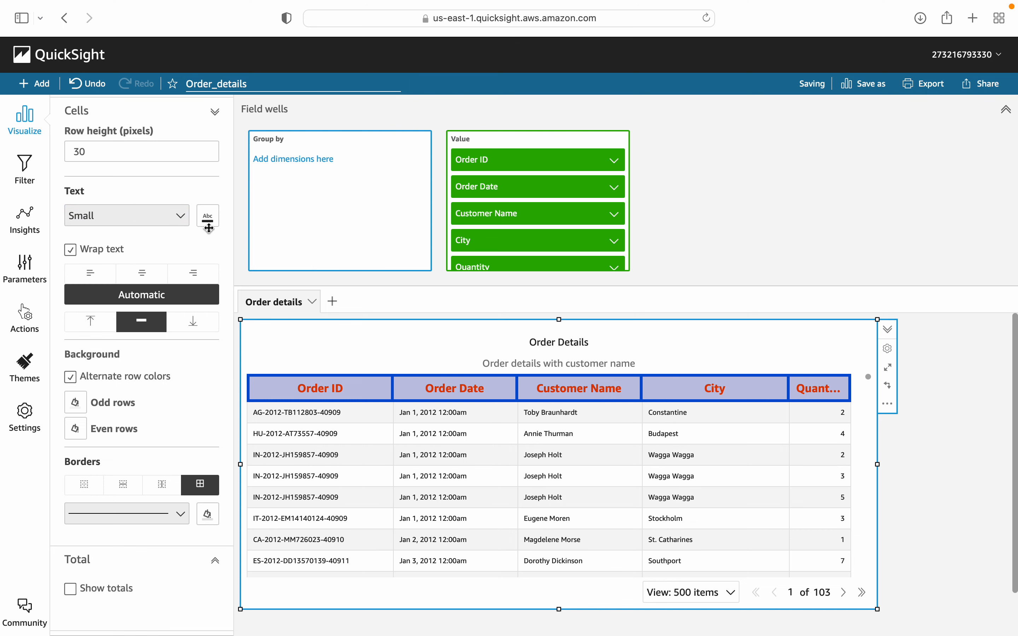
Step: Try center and right alignment on the cell text, and set it to left alignment
{"action": "left_click", "coordinate": [142, 274]}
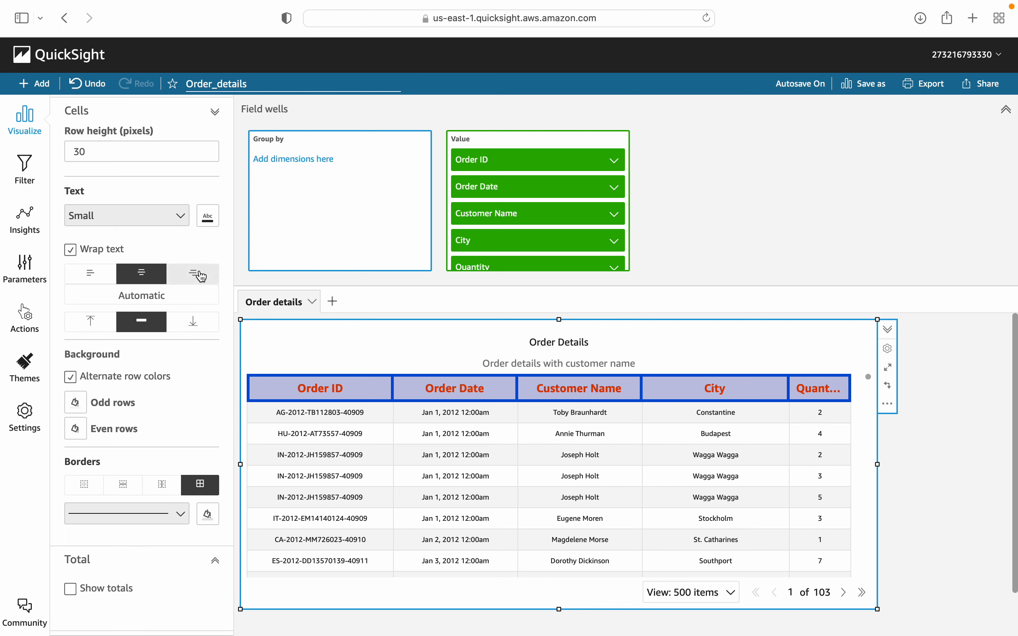
{"action": "left_click", "coordinate": [201, 276]}
{"action": "left_click", "coordinate": [147, 275]}
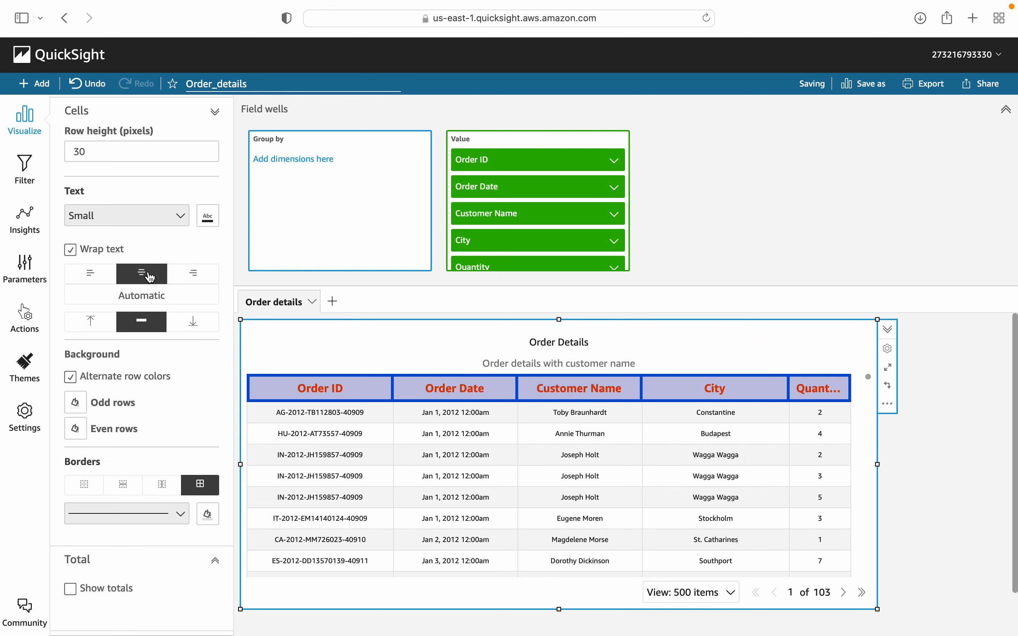
{"action": "left_click", "coordinate": [102, 274]}
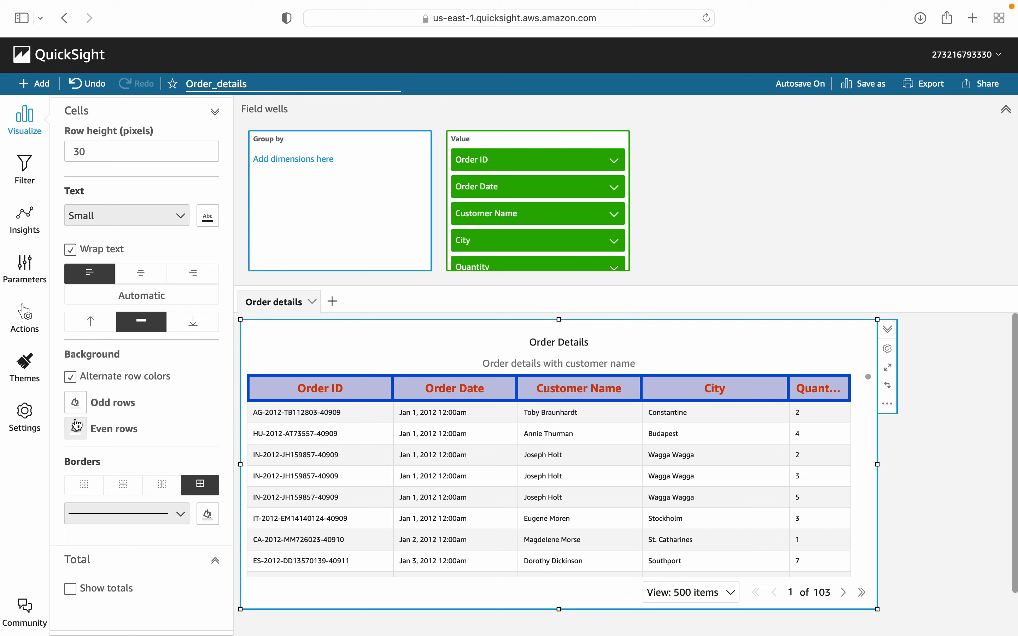
Step: Set the alternate row backgrounds to teal for odd rows and light blue for even rows
{"action": "left_click", "coordinate": [76, 403]}
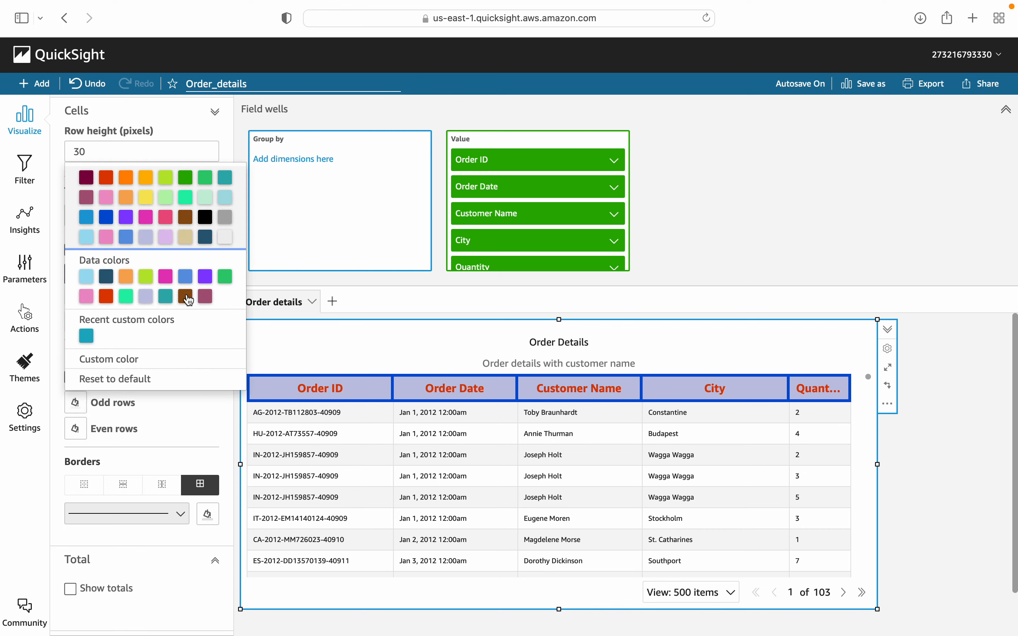
{"action": "left_click", "coordinate": [166, 300]}
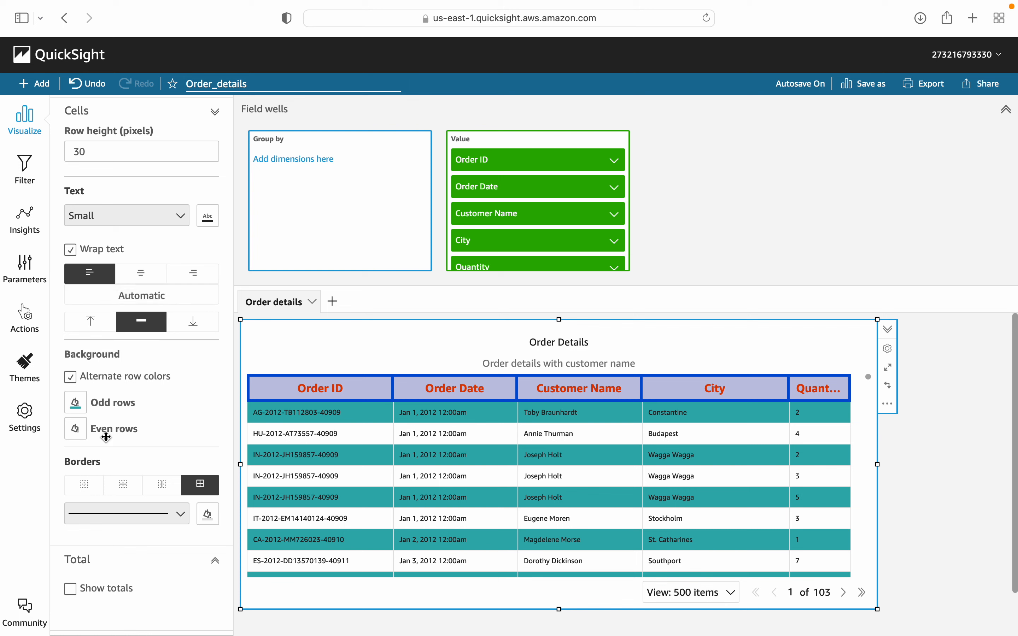
{"action": "left_click", "coordinate": [77, 431]}
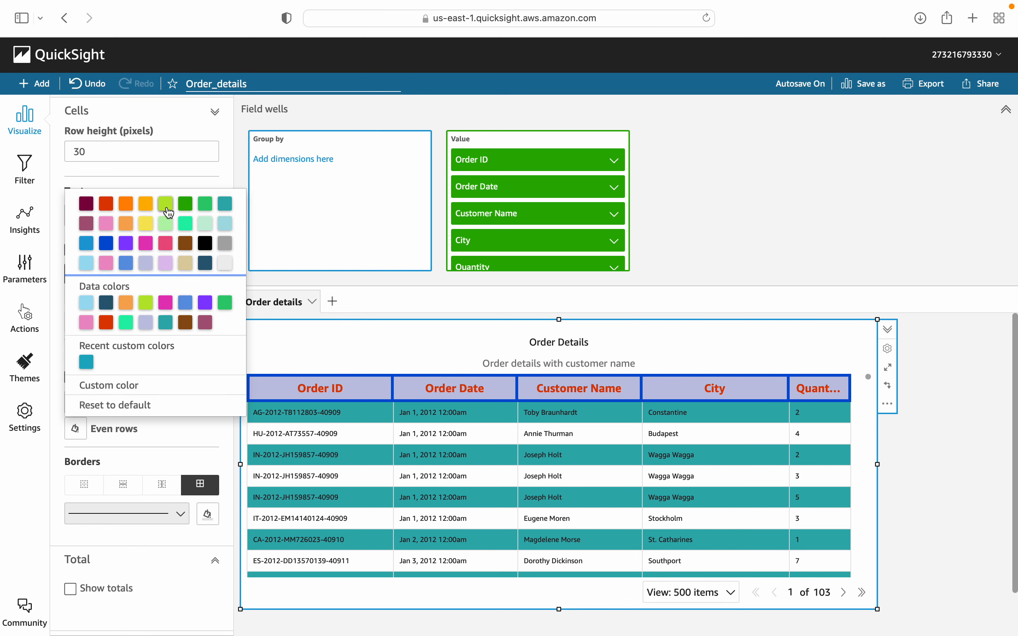
{"action": "left_click", "coordinate": [225, 223]}
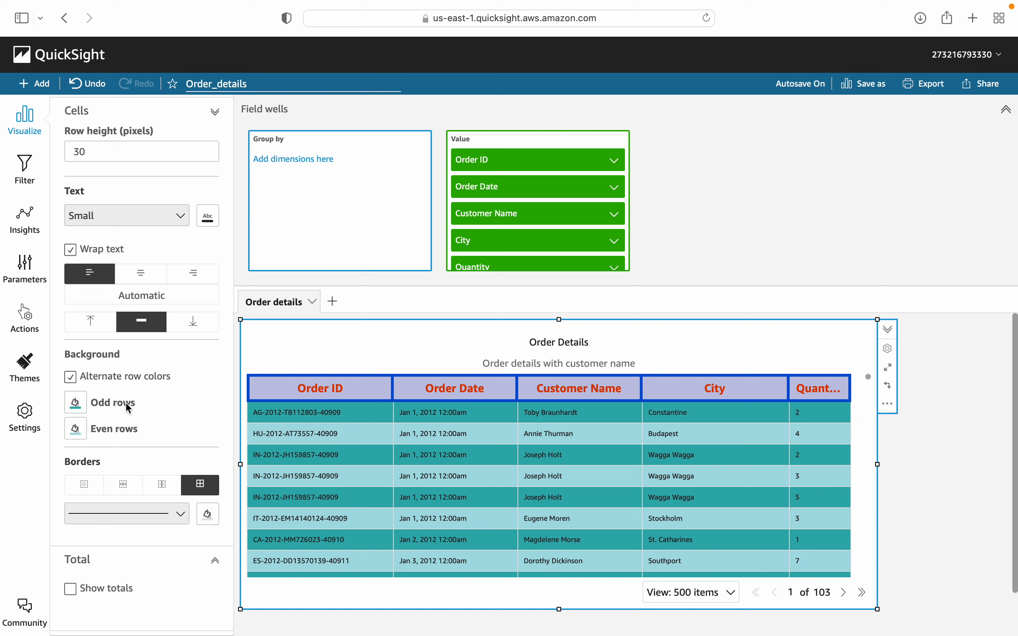
Step: Give the cells medium-thick borders, remove and restore all borders once, and color them green
{"action": "left_click", "coordinate": [179, 512]}
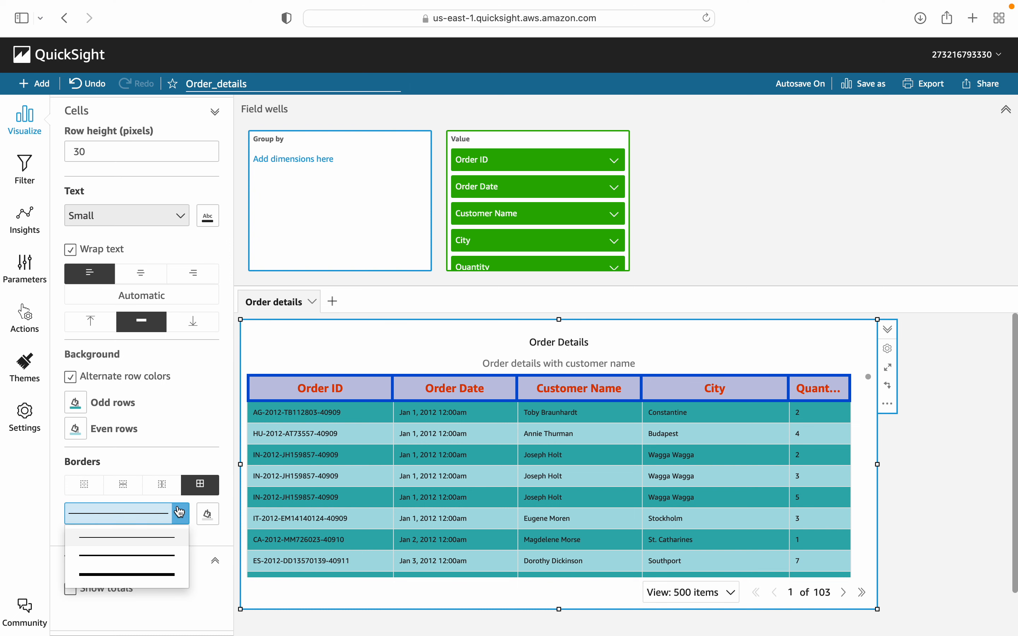
{"action": "left_click", "coordinate": [165, 558]}
{"action": "left_click", "coordinate": [83, 484]}
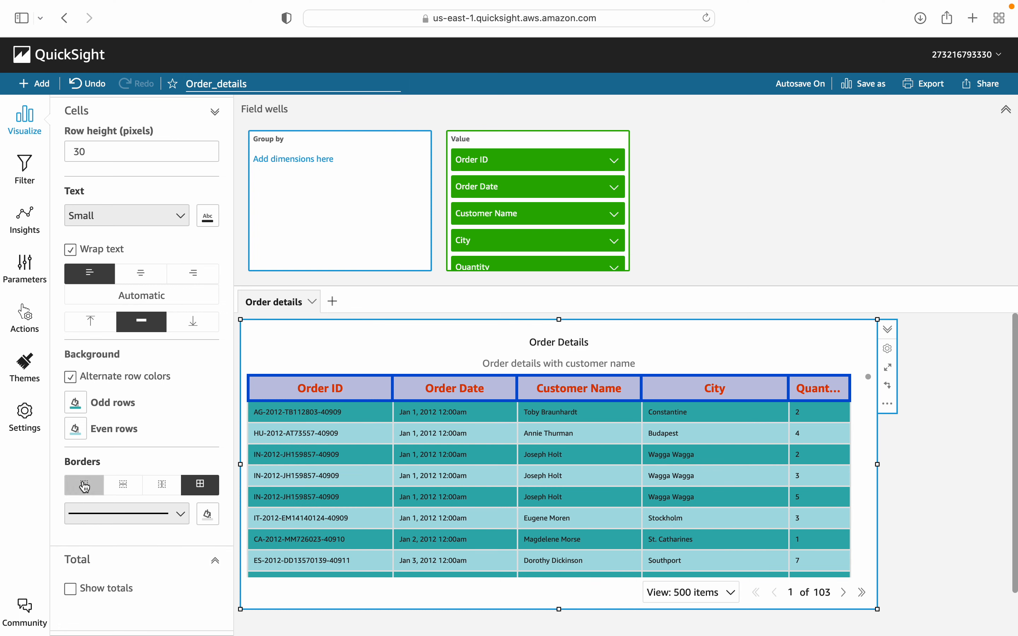
{"action": "scroll", "coordinate": [202, 380], "scroll_direction": "down", "scroll_amount": 2}
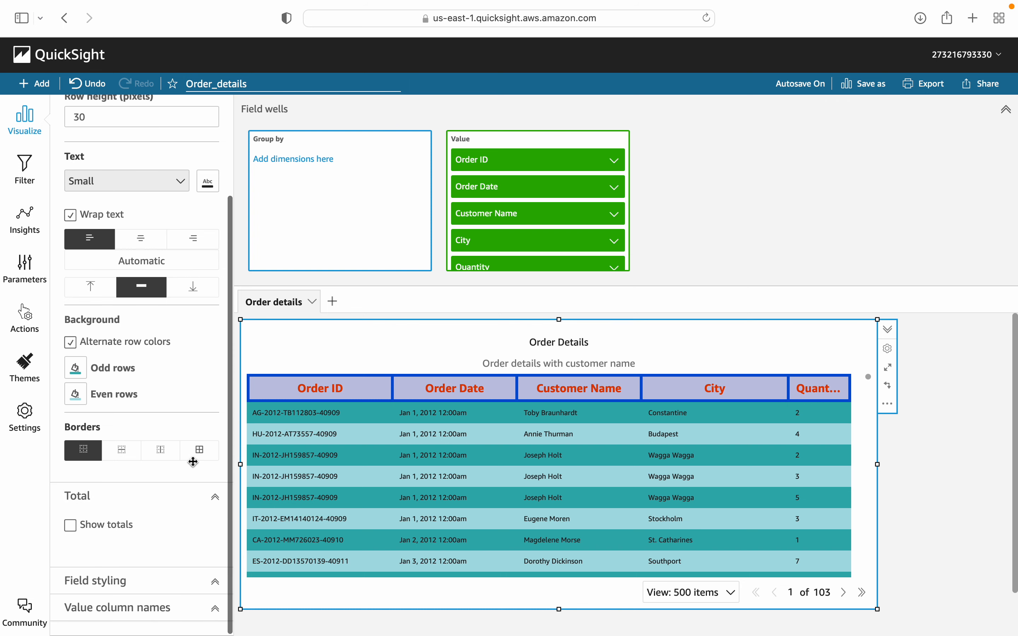
{"action": "left_click", "coordinate": [200, 451]}
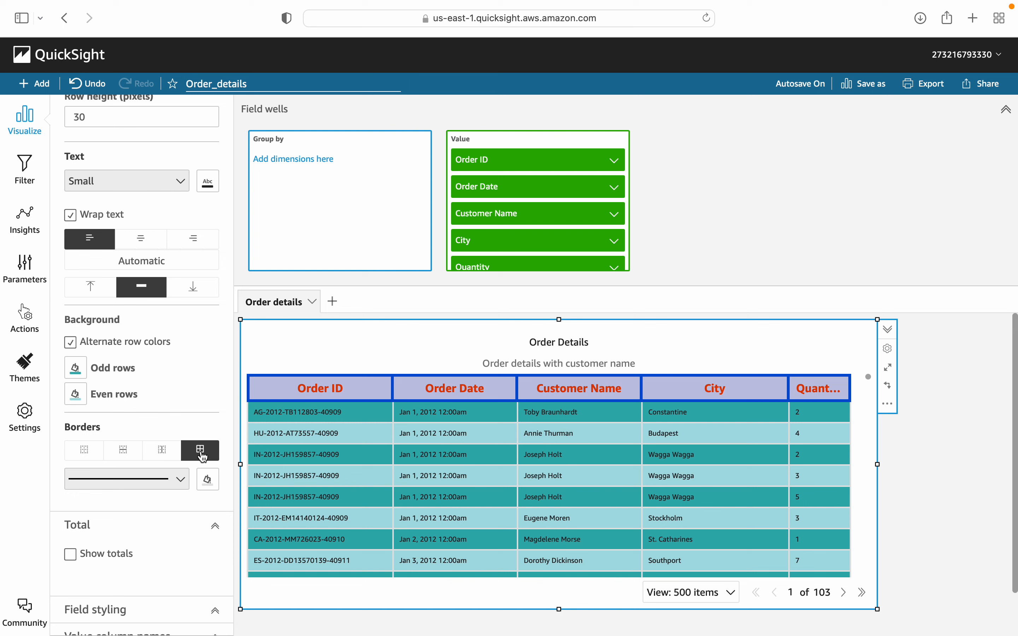
{"action": "left_click", "coordinate": [207, 479]}
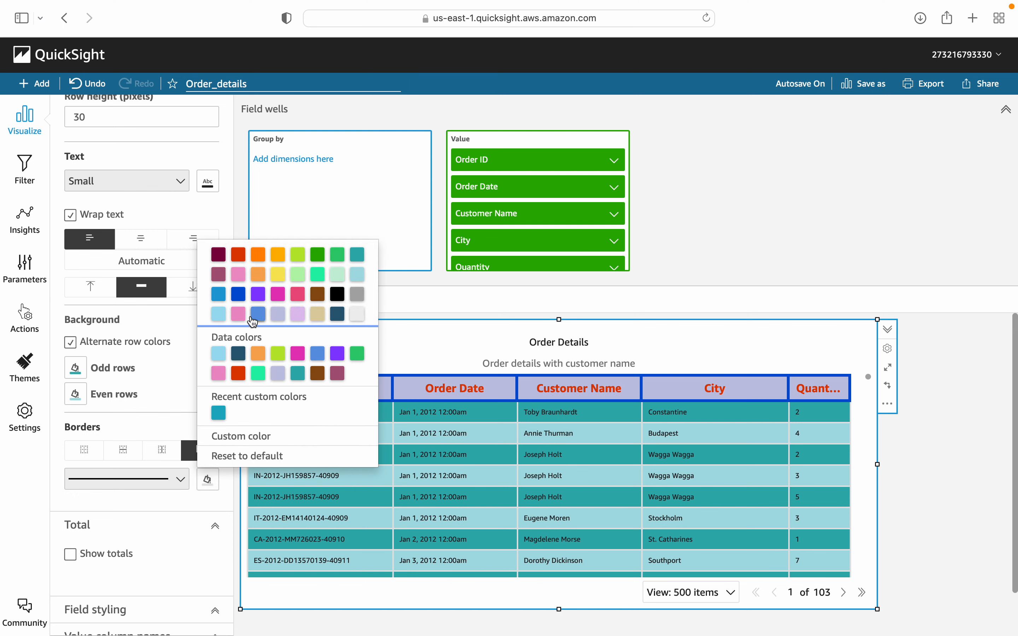
{"action": "left_click", "coordinate": [337, 254]}
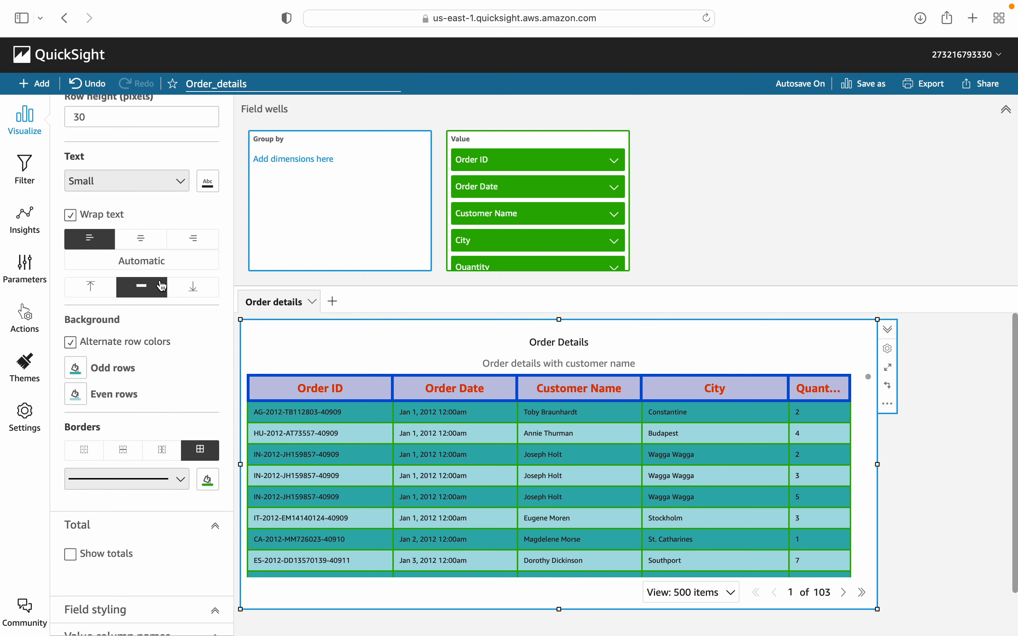
Step: Show the table's totals row and position it at the top
{"action": "scroll", "coordinate": [162, 290], "scroll_direction": "up", "scroll_amount": 5}
{"action": "left_click", "coordinate": [215, 199]}
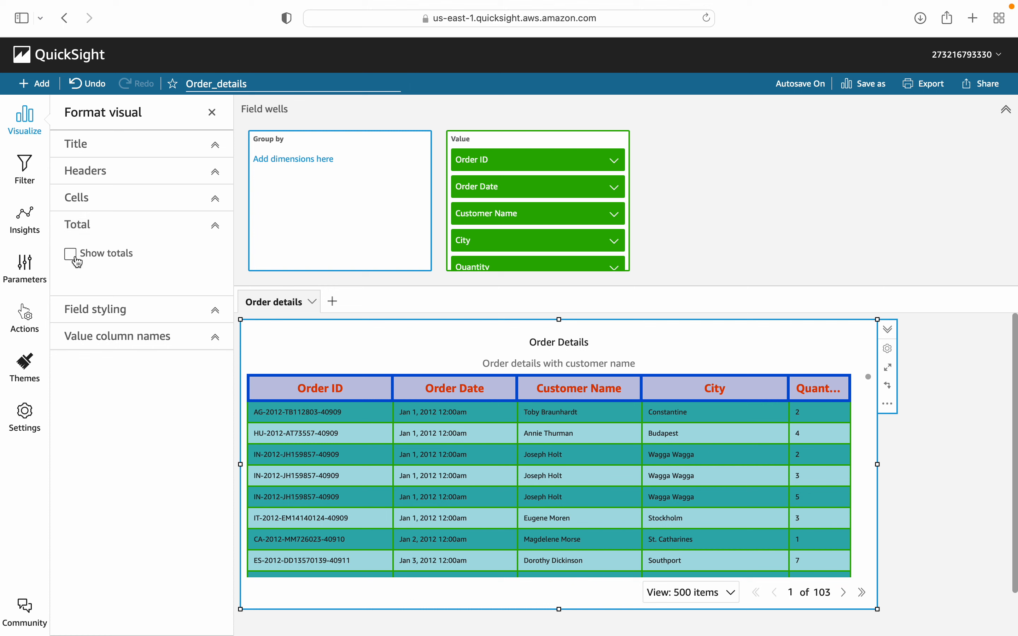
{"action": "left_click", "coordinate": [70, 254]}
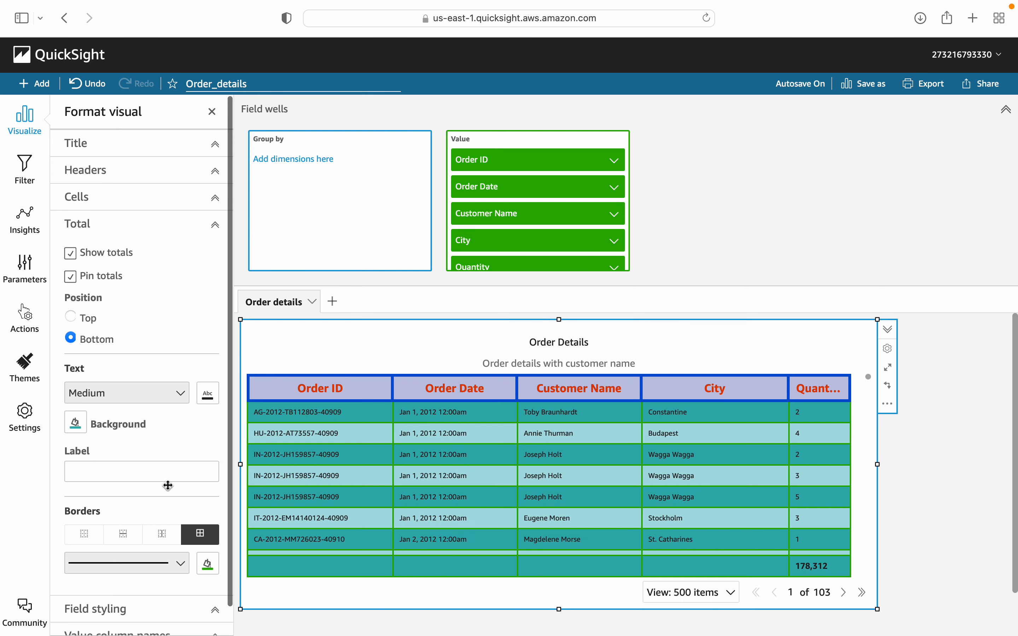
{"action": "scroll", "coordinate": [168, 481], "scroll_direction": "down", "scroll_amount": 1}
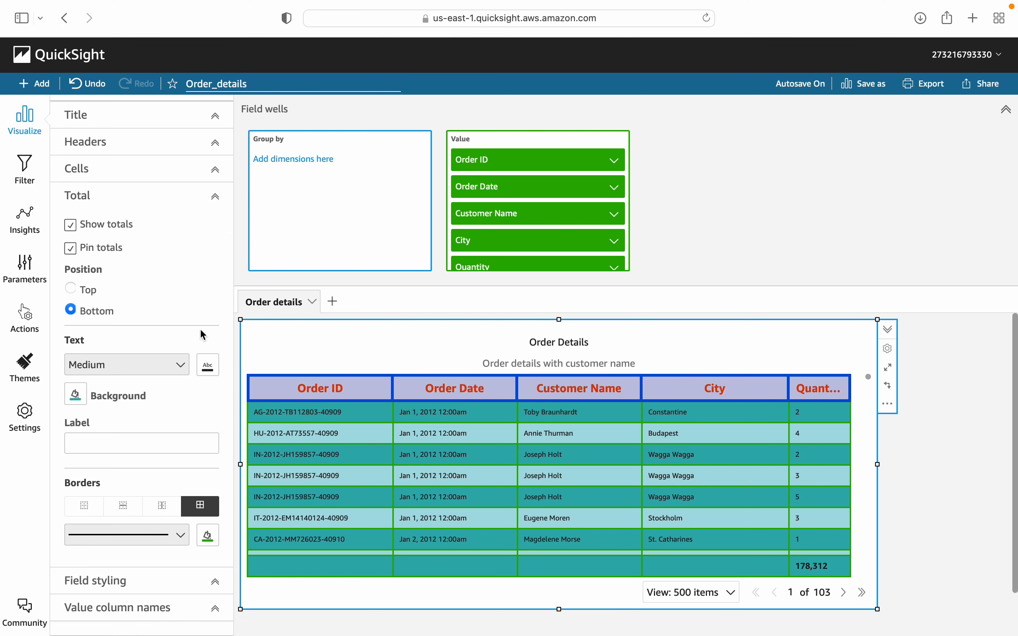
{"action": "left_click", "coordinate": [71, 289]}
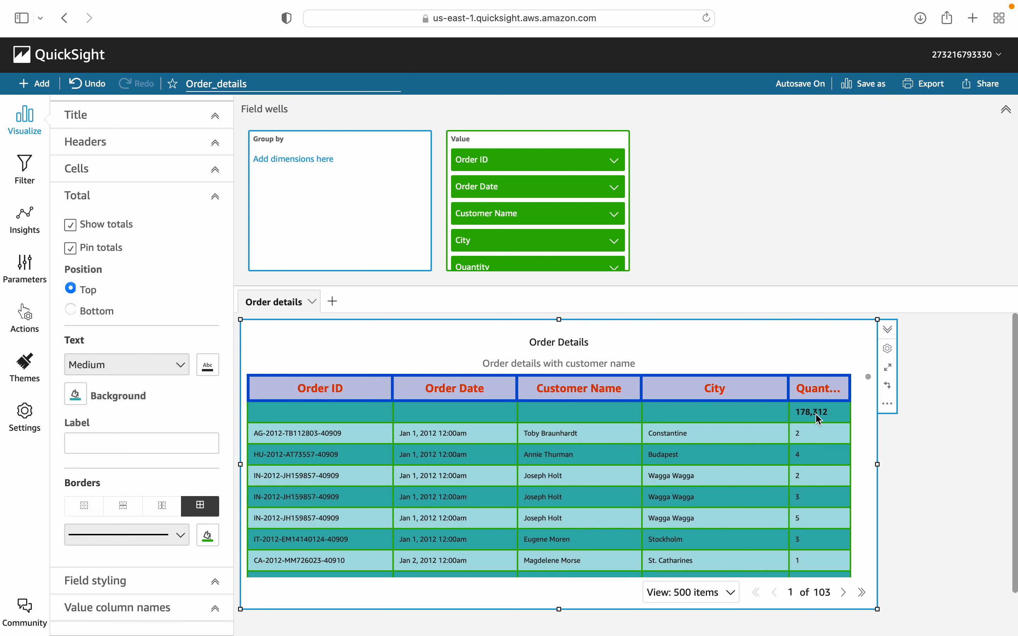
Step: Hide the table's totals row and show it again
{"action": "left_click", "coordinate": [71, 250]}
{"action": "left_click", "coordinate": [70, 231]}
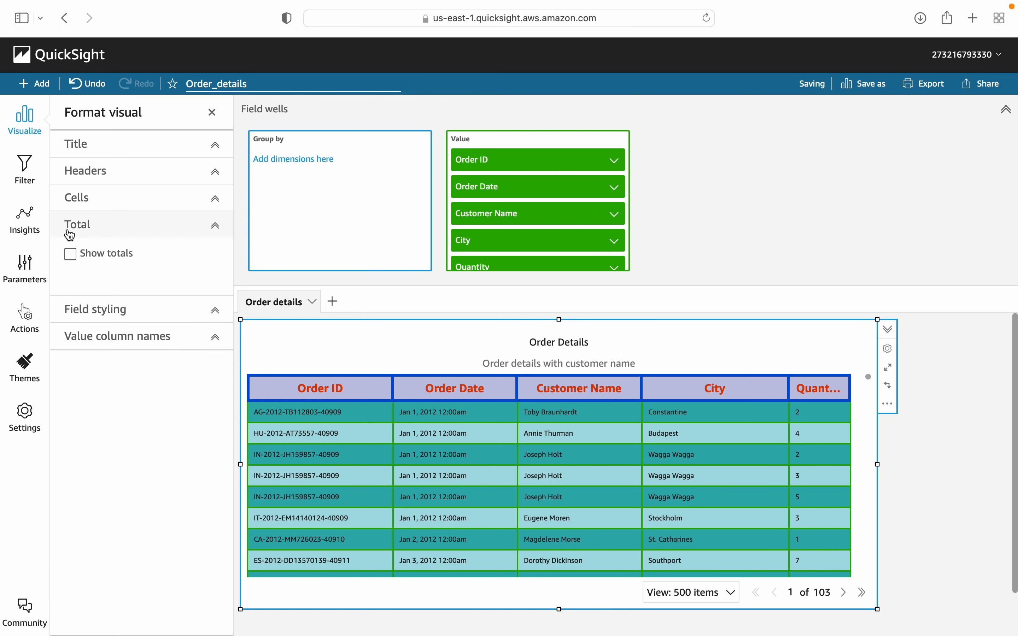
{"action": "left_click", "coordinate": [72, 255]}
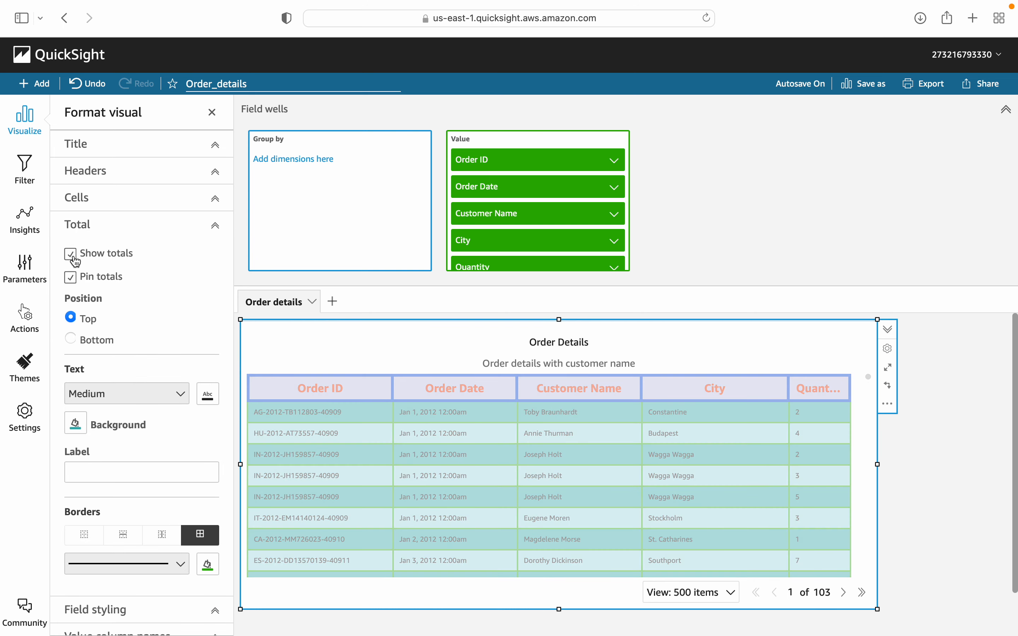
Step: Open the table's field styling options and choose Customer Name as the field to style
{"action": "scroll", "coordinate": [153, 471], "scroll_direction": "down", "scroll_amount": 1}
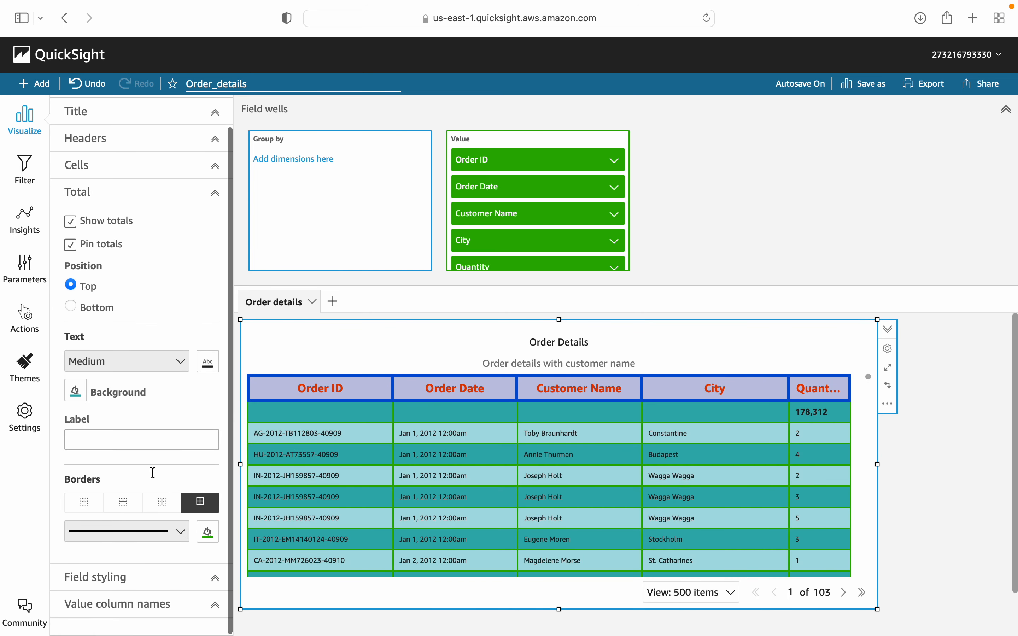
{"action": "left_click", "coordinate": [215, 589]}
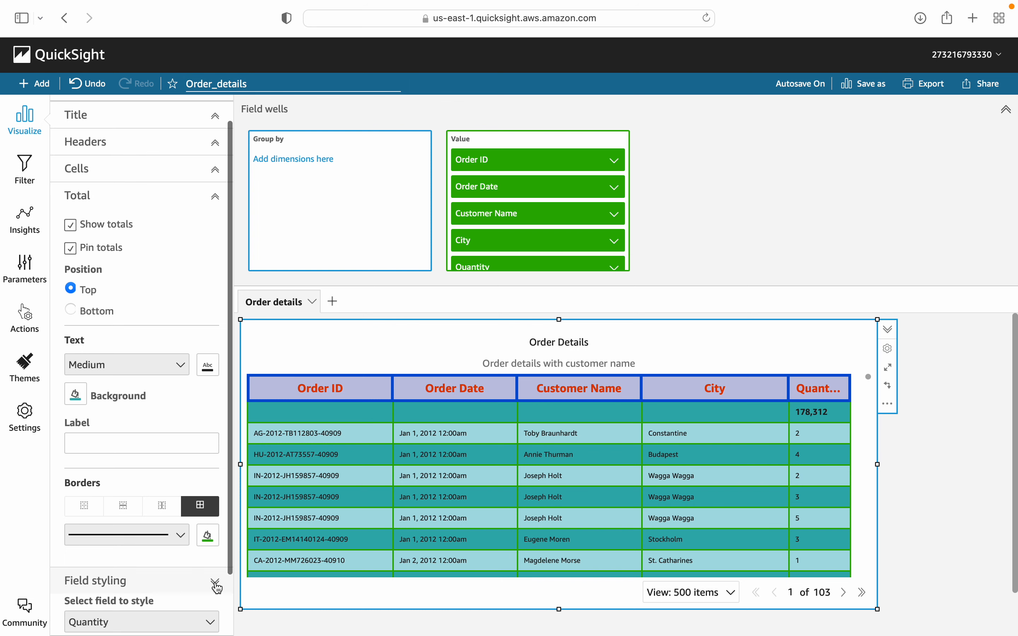
{"action": "scroll", "coordinate": [191, 468], "scroll_direction": "down", "scroll_amount": 4}
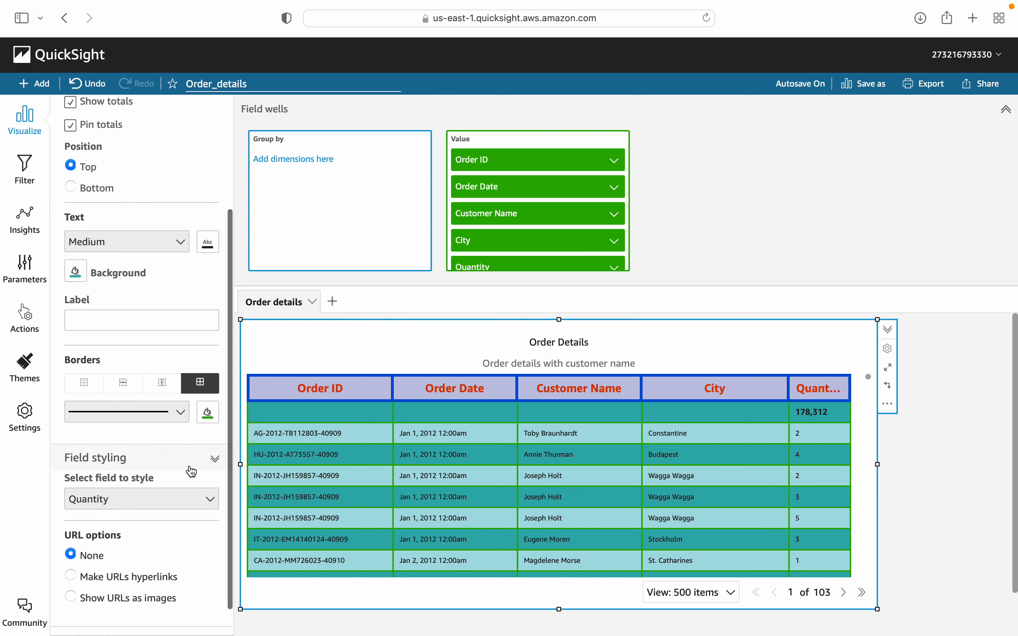
{"action": "left_click", "coordinate": [211, 506]}
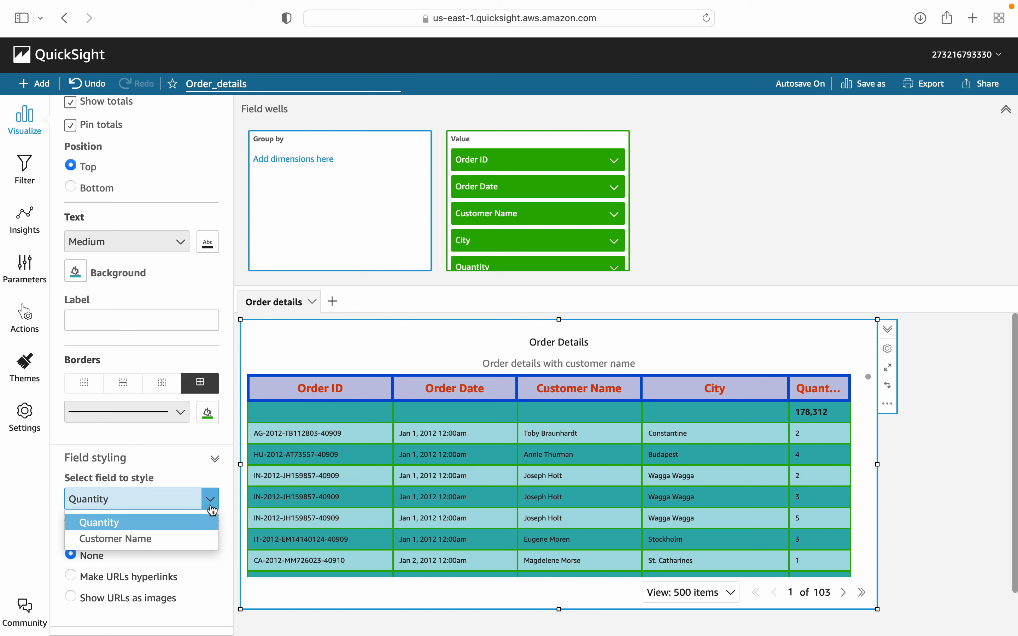
{"action": "scroll", "coordinate": [205, 477], "scroll_direction": "down", "scroll_amount": 2}
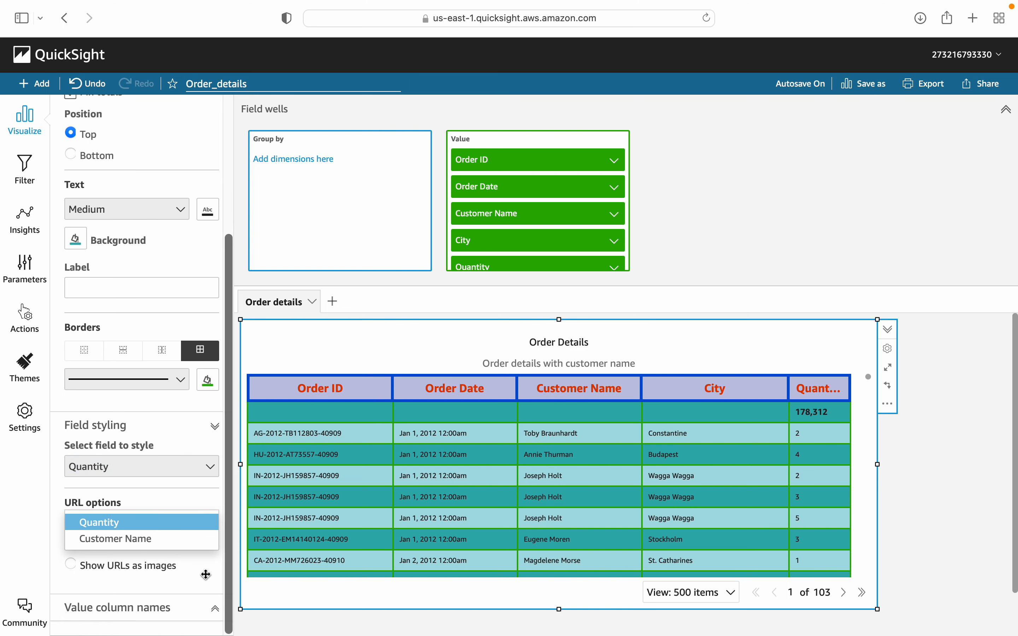
{"action": "left_click", "coordinate": [133, 540]}
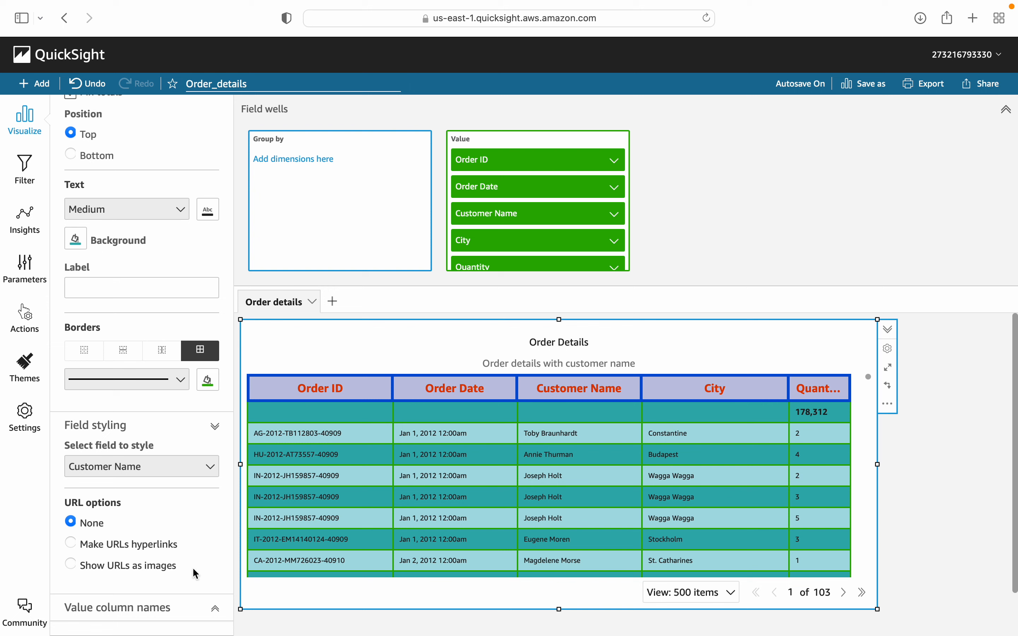
Step: Rename the table's Order ID value column as "Order Number"
{"action": "left_click", "coordinate": [211, 611]}
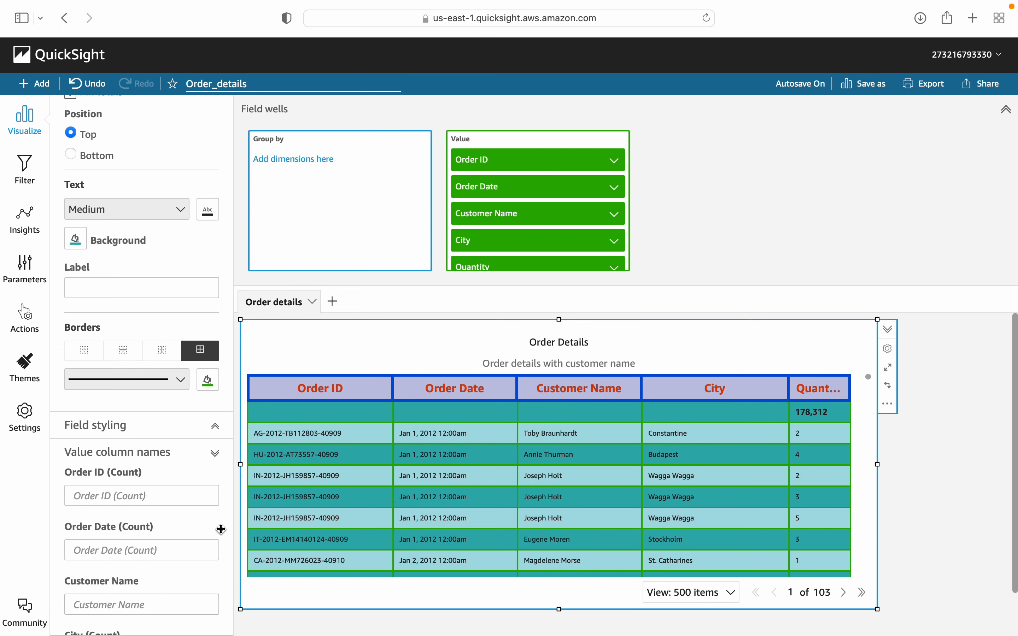
{"action": "scroll", "coordinate": [174, 484], "scroll_direction": "down", "scroll_amount": 5}
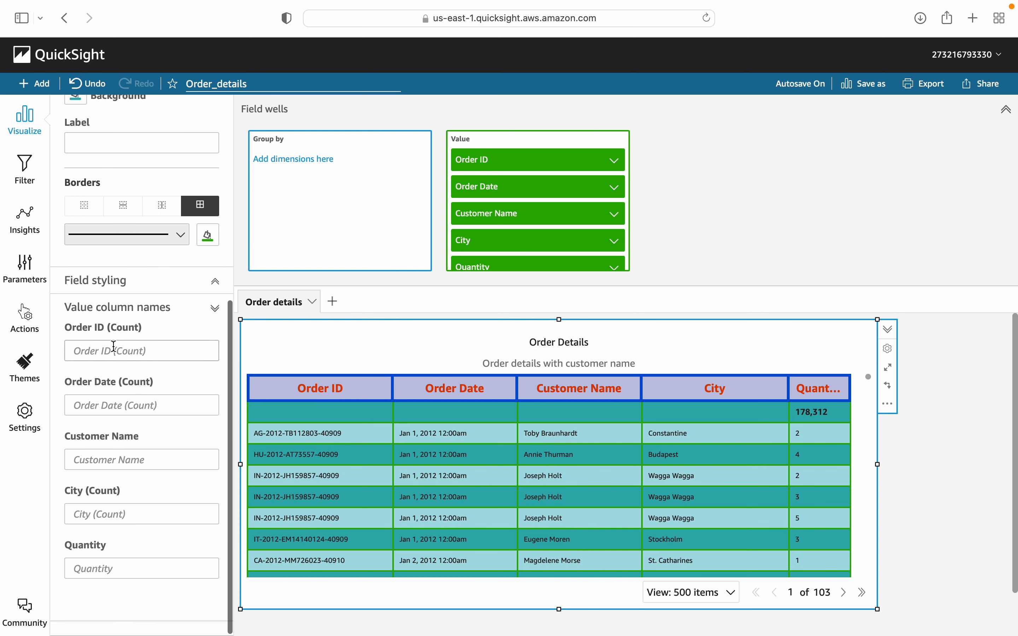
{"action": "left_click", "coordinate": [113, 350]}
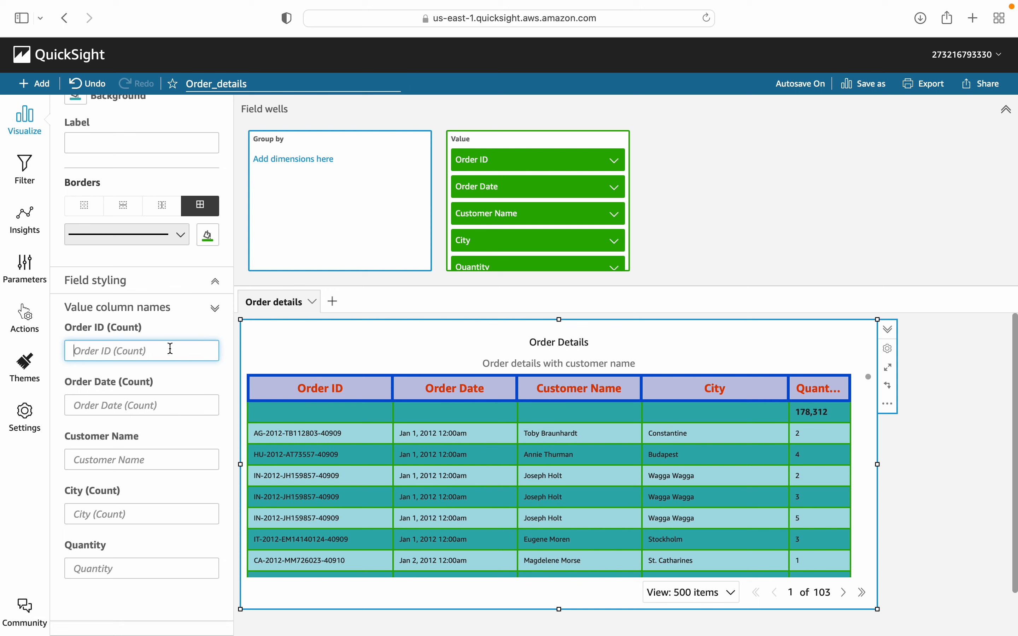
{"action": "type", "text": "Order Number"}
{"action": "left_click", "coordinate": [159, 392]}
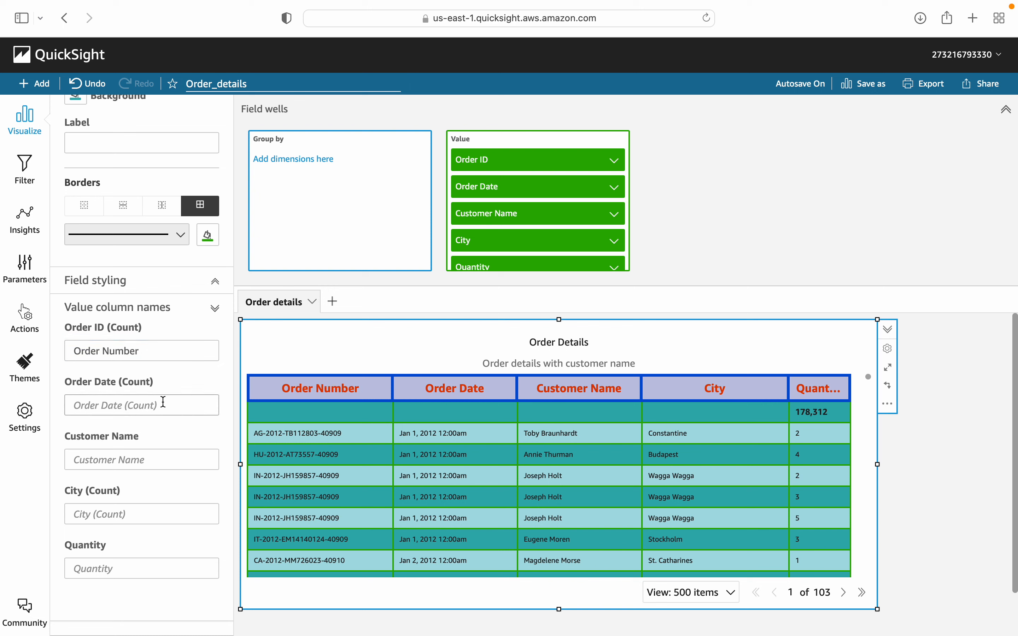
Step: Rename the table's Order Date value column as "Date"
{"action": "left_click", "coordinate": [163, 402]}
{"action": "type", "text": "Date"}
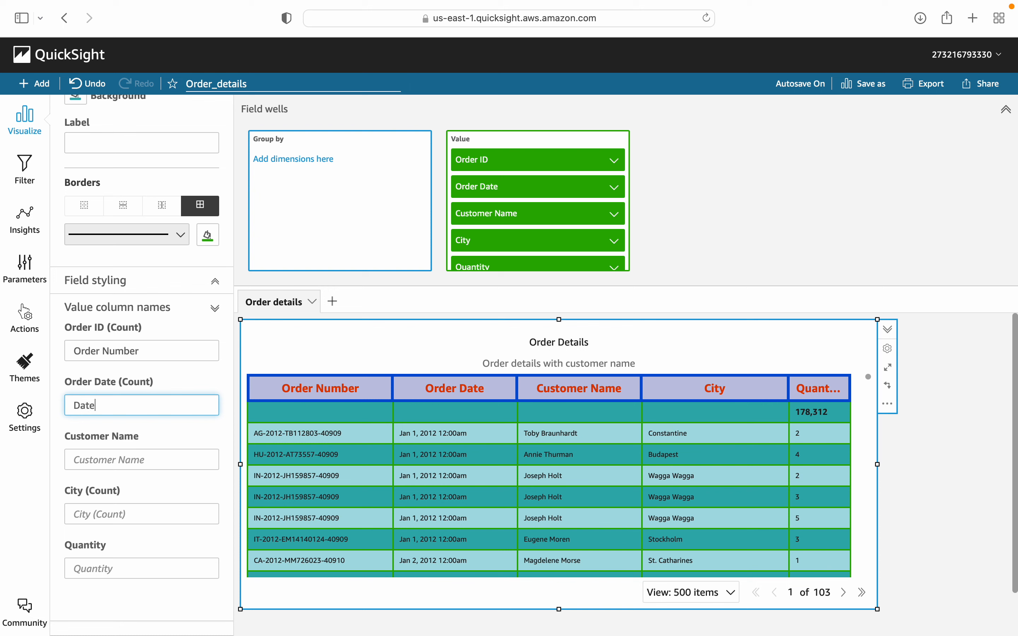
{"action": "left_click", "coordinate": [146, 459]}
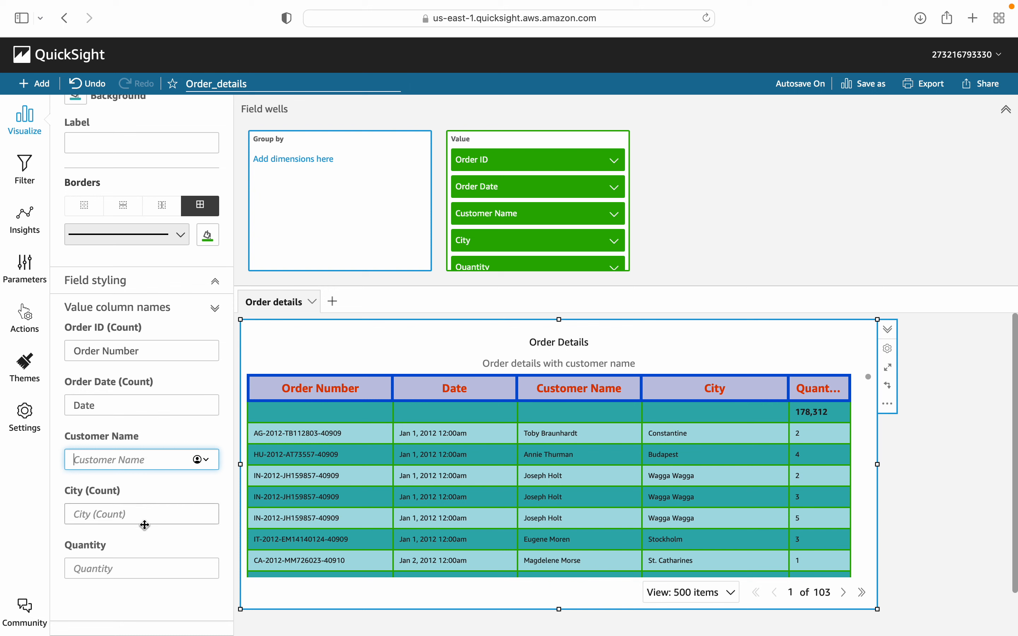
{"action": "left_click", "coordinate": [135, 564]}
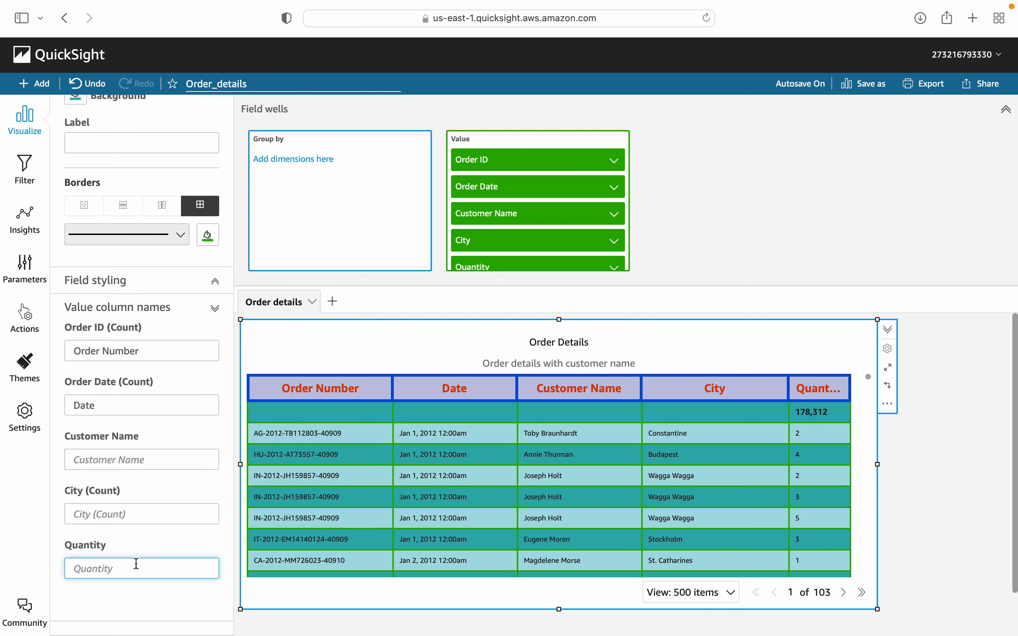